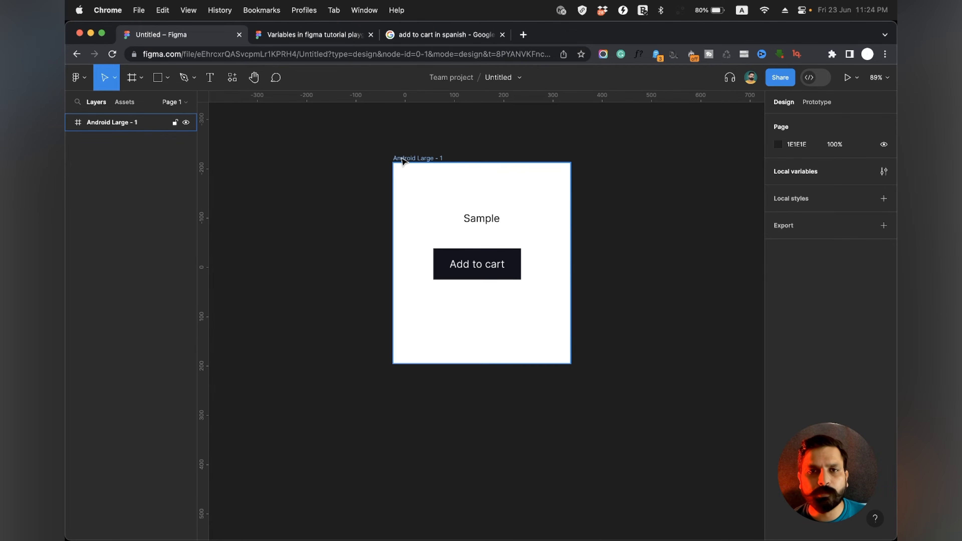
Step: Move the Android Large - 1 frame slightly down and to the right on the canvas
{"action": "left_click_drag", "start_coordinate": [402, 160], "coordinate": [432, 178]}
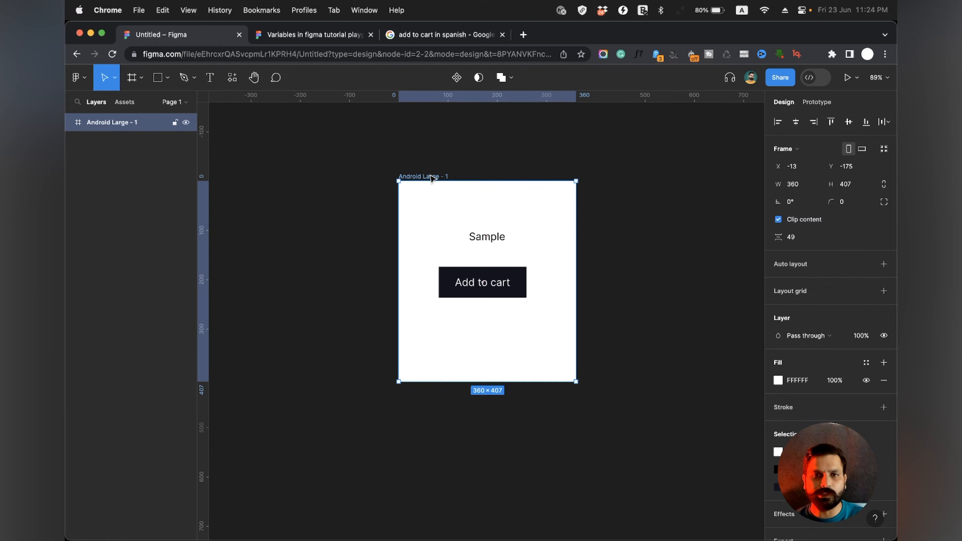
{"action": "left_click", "coordinate": [485, 241]}
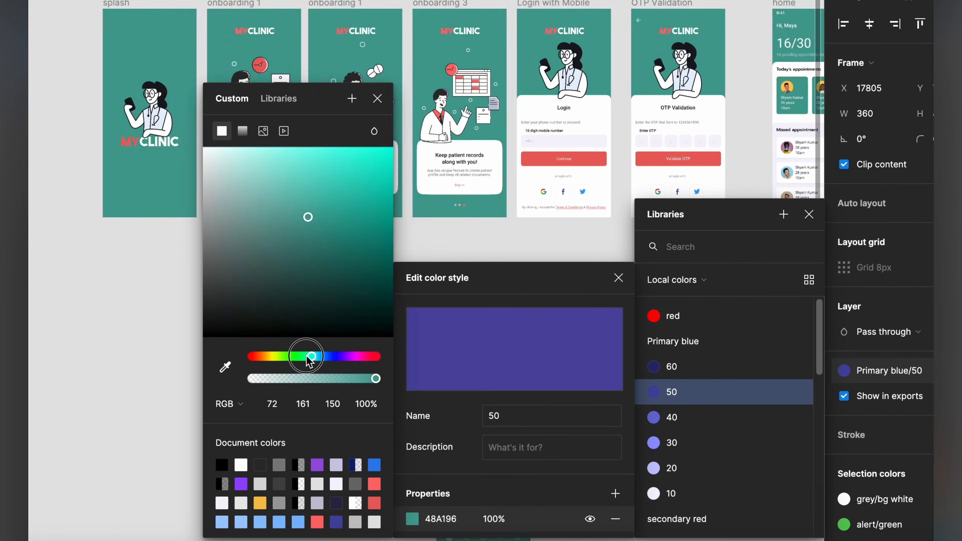
Step: Shift the hue of the Primary blue/50 color style's fill
{"action": "left_click_drag", "start_coordinate": [307, 357], "coordinate": [264, 366]}
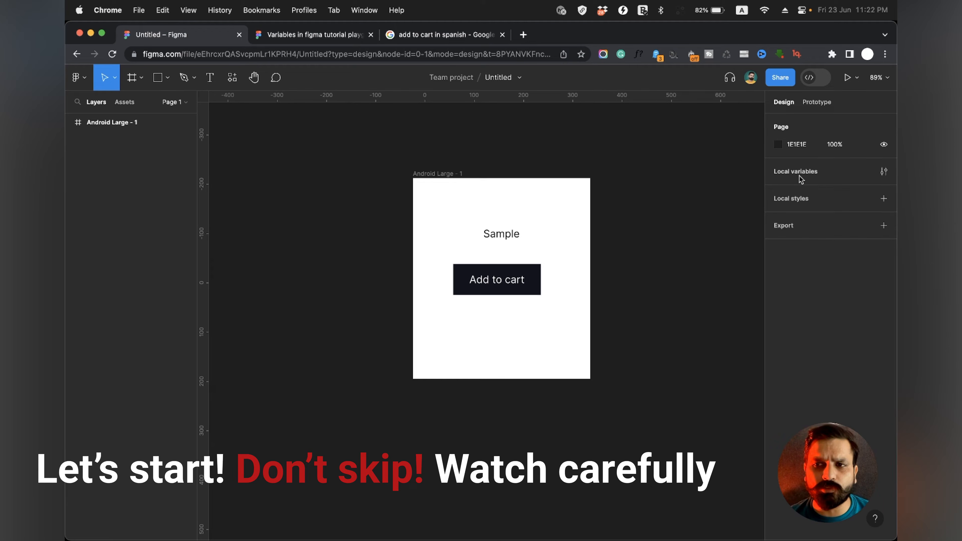
Step: Open the local variables and look over the sidebar and the options for Collection 1
{"action": "left_click", "coordinate": [883, 172]}
{"action": "left_click_drag", "start_coordinate": [631, 124], "coordinate": [511, 178]}
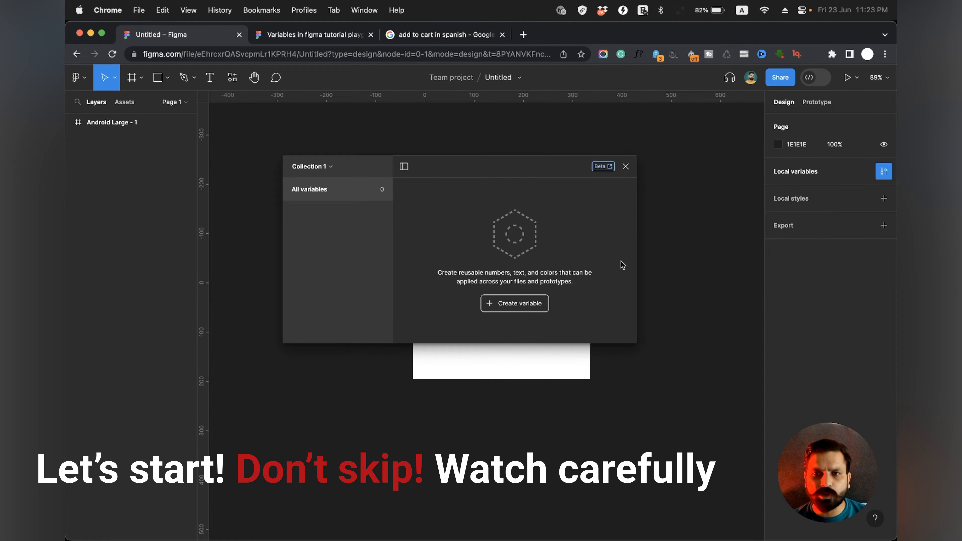
{"action": "left_click", "coordinate": [403, 167]}
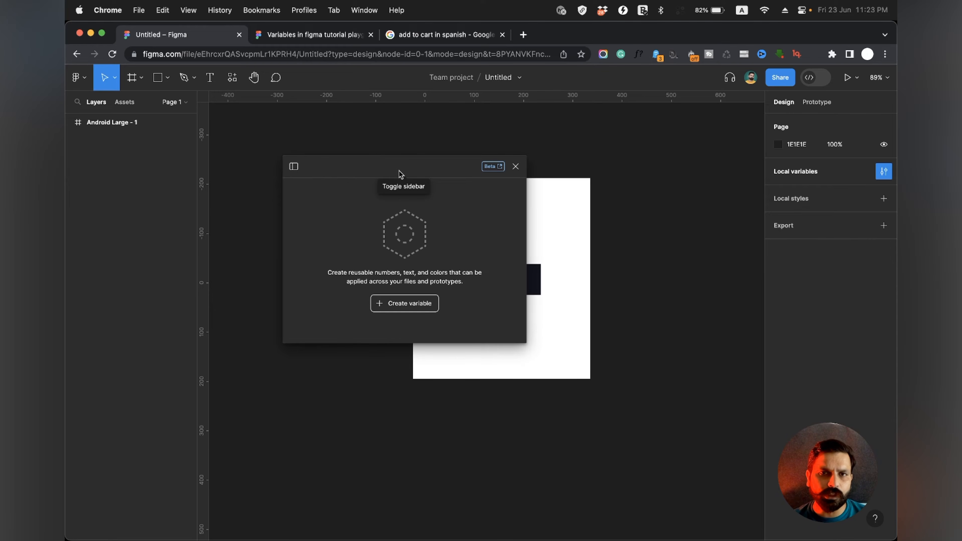
{"action": "left_click", "coordinate": [294, 167]}
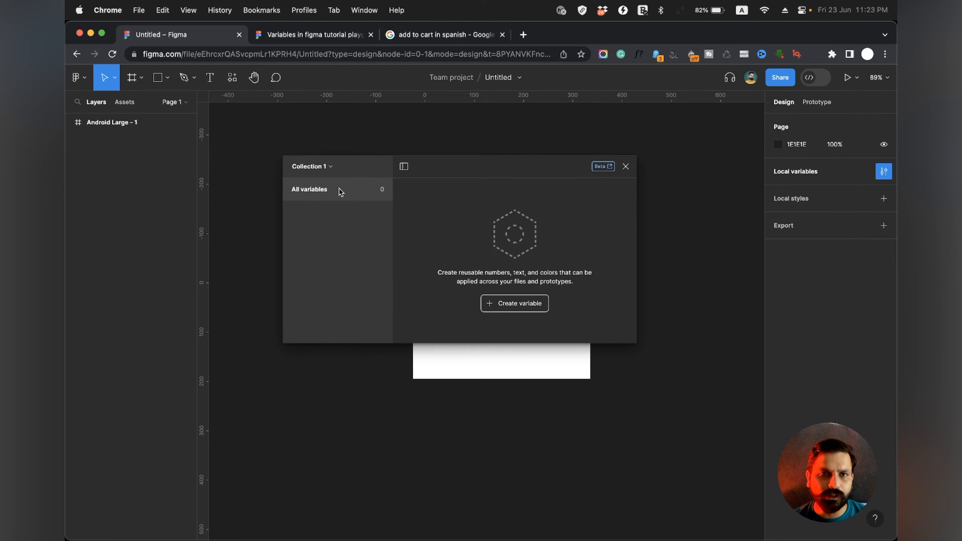
{"action": "left_click", "coordinate": [332, 166]}
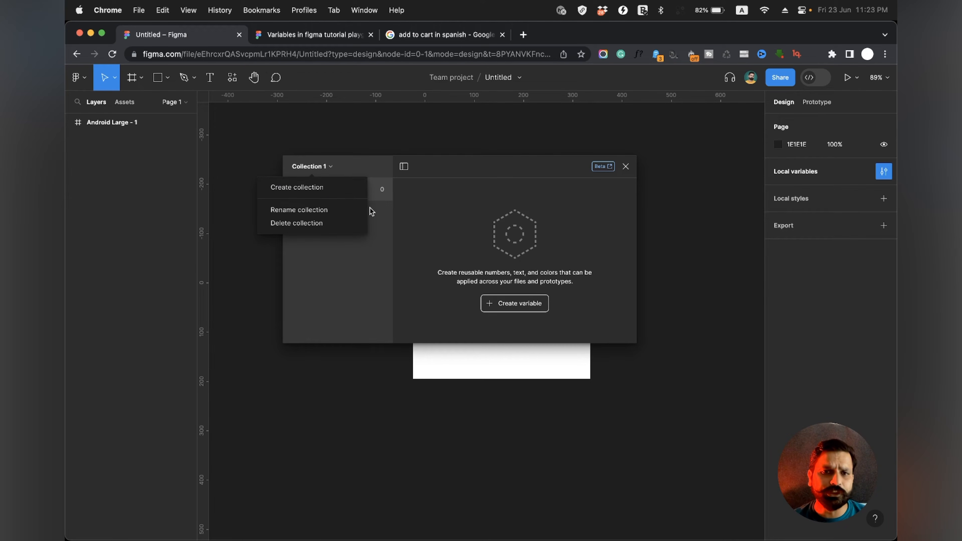
{"action": "left_click", "coordinate": [378, 235]}
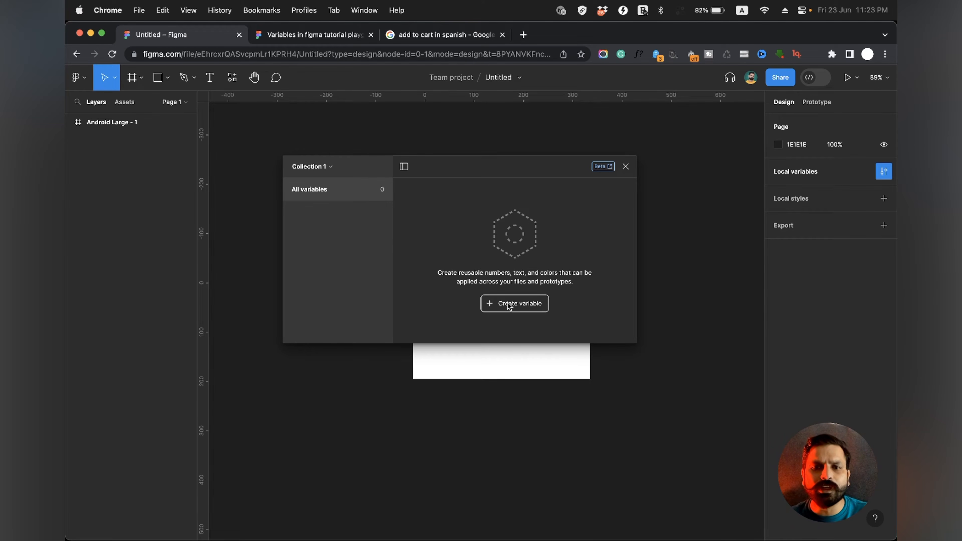
Step: Create a color variable named Background in Collection 1
{"action": "left_click", "coordinate": [519, 309]}
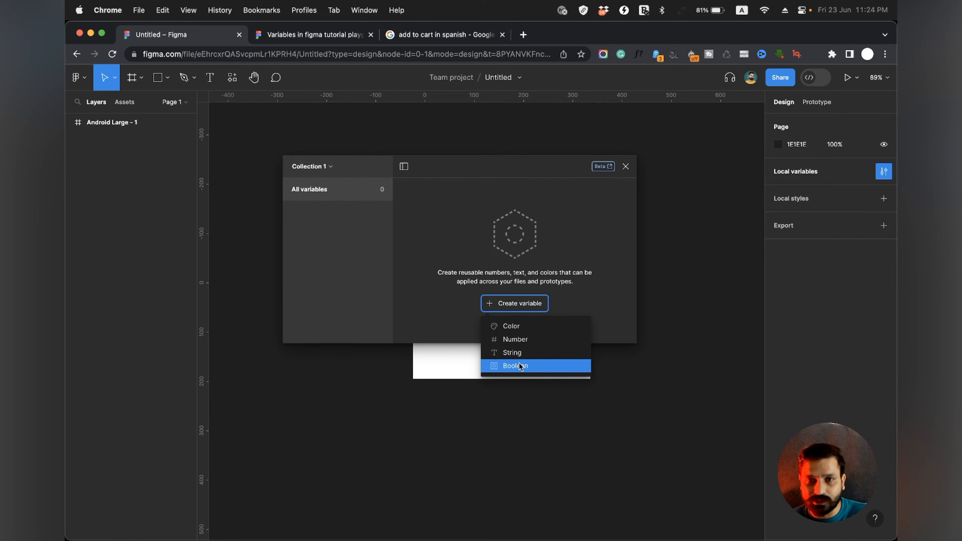
{"action": "left_click", "coordinate": [521, 325]}
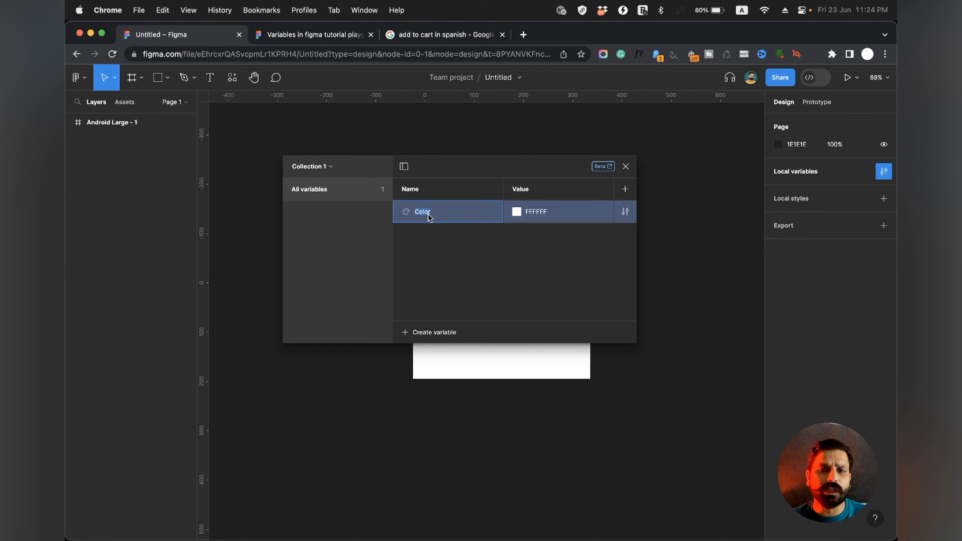
{"action": "type", "text": "Backgro"}
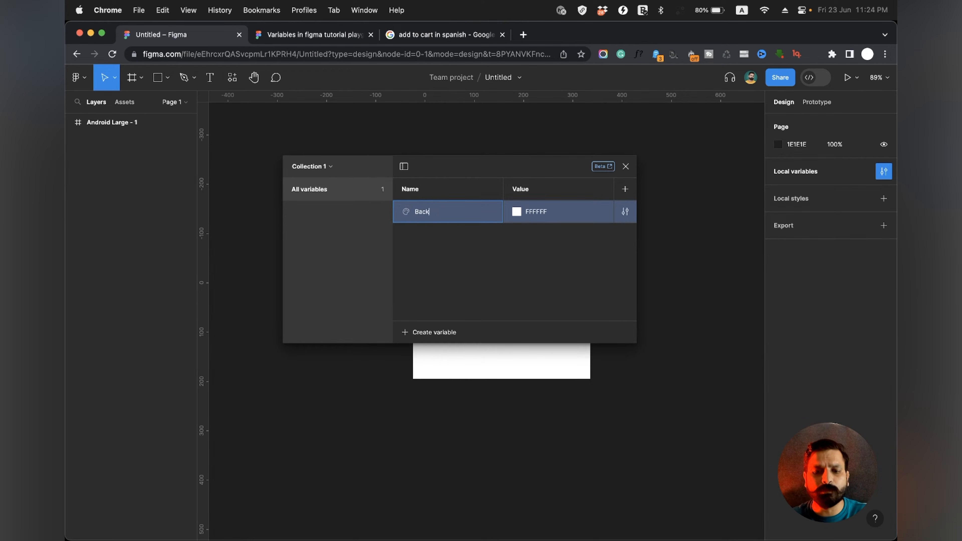
{"action": "type", "text": "und"}
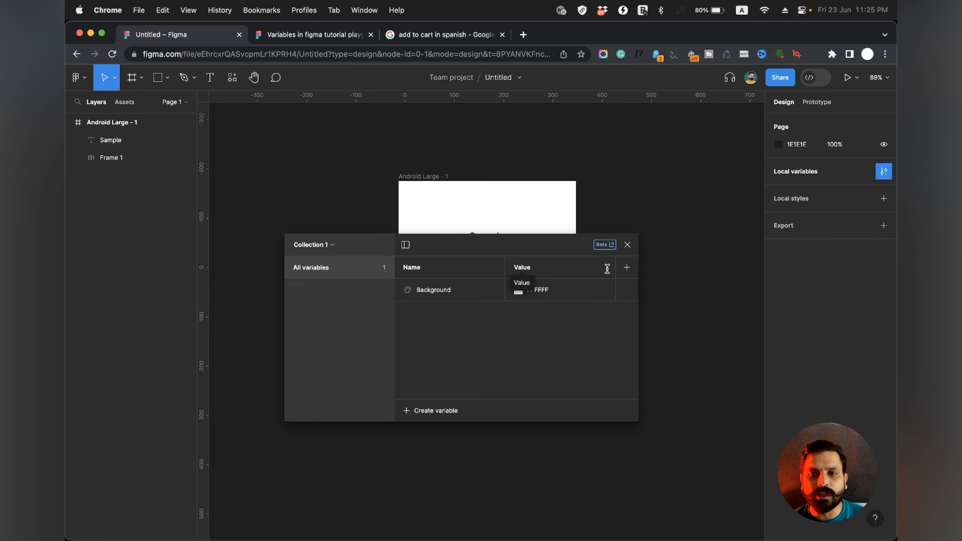
Step: Add a second mode to the collection and name the two modes Light and Dark
{"action": "left_click", "coordinate": [627, 268]}
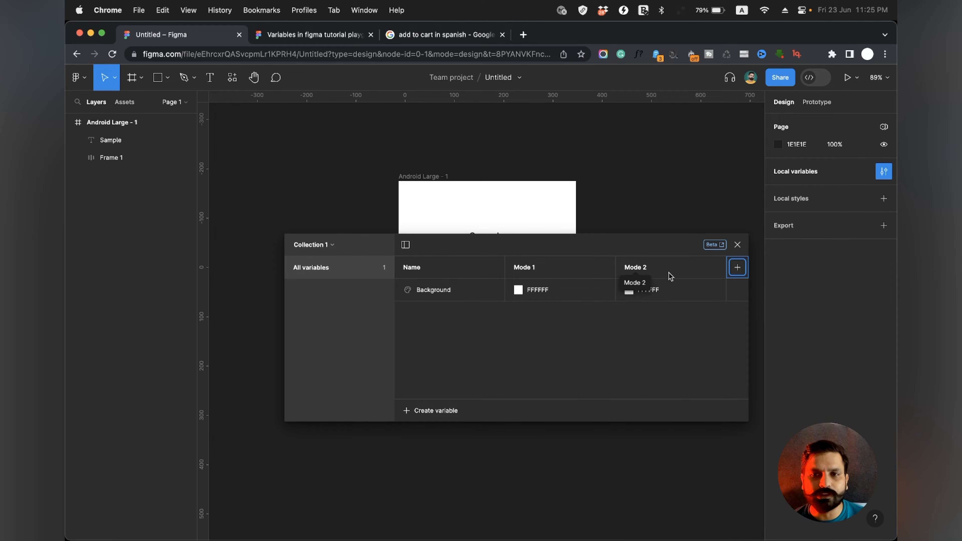
{"action": "double_click", "coordinate": [543, 270]}
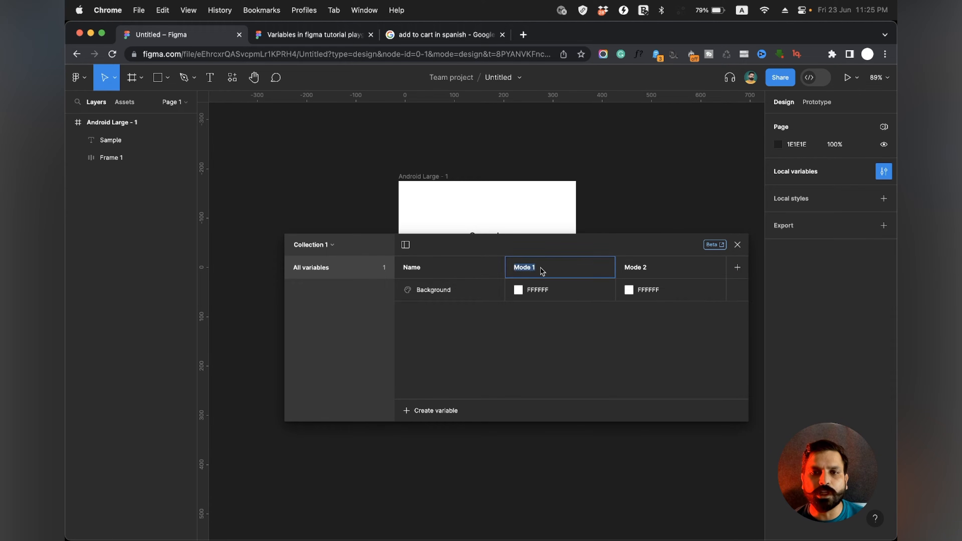
{"action": "type", "text": "Light"}
{"action": "double_click", "coordinate": [651, 268]}
{"action": "type", "text": "Dark"}
{"action": "key", "text": "Return"}
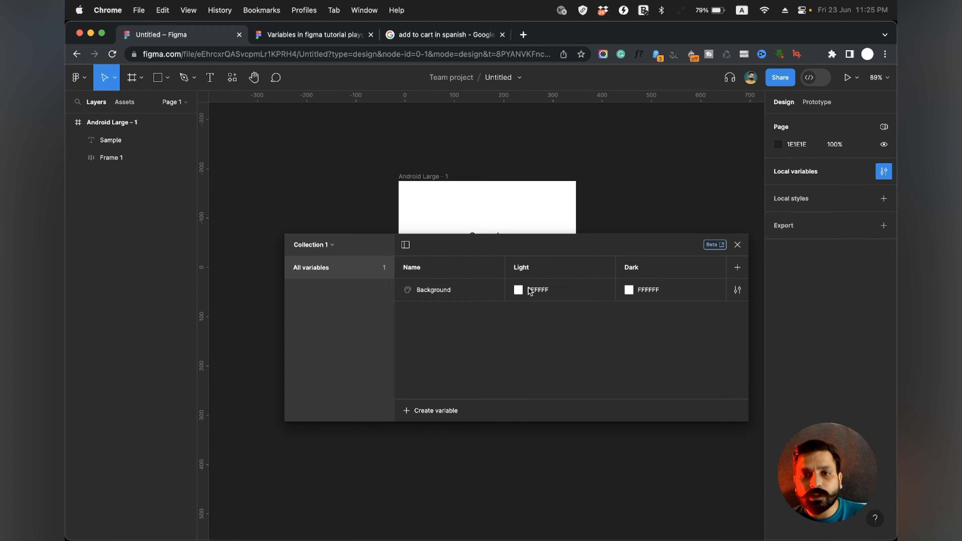
Step: Set the Background variable's Dark value to 12131D by sampling the Add to cart button's fill
{"action": "left_click_drag", "start_coordinate": [562, 253], "coordinate": [544, 323]}
{"action": "left_click", "coordinate": [610, 360]}
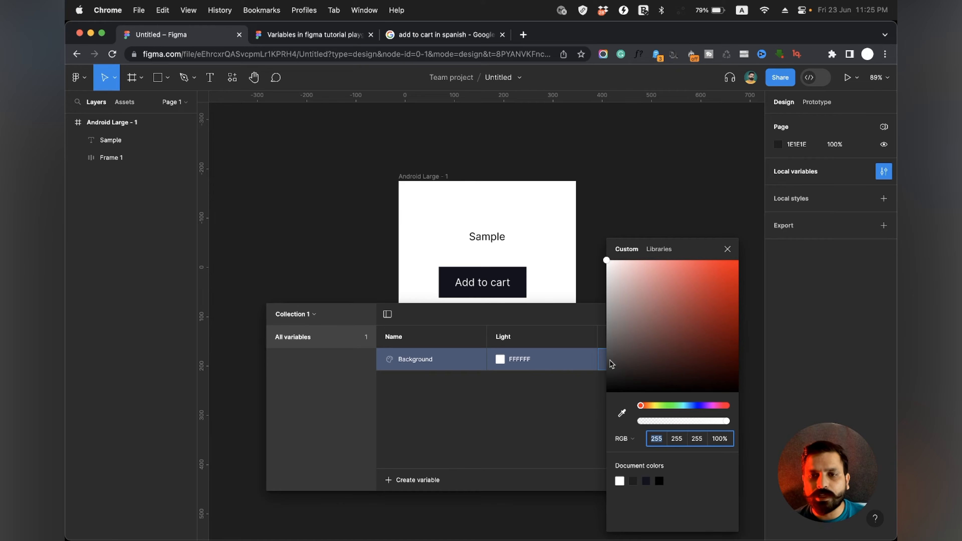
{"action": "left_click", "coordinate": [621, 413]}
{"action": "left_click", "coordinate": [525, 280]}
{"action": "left_click", "coordinate": [573, 406]}
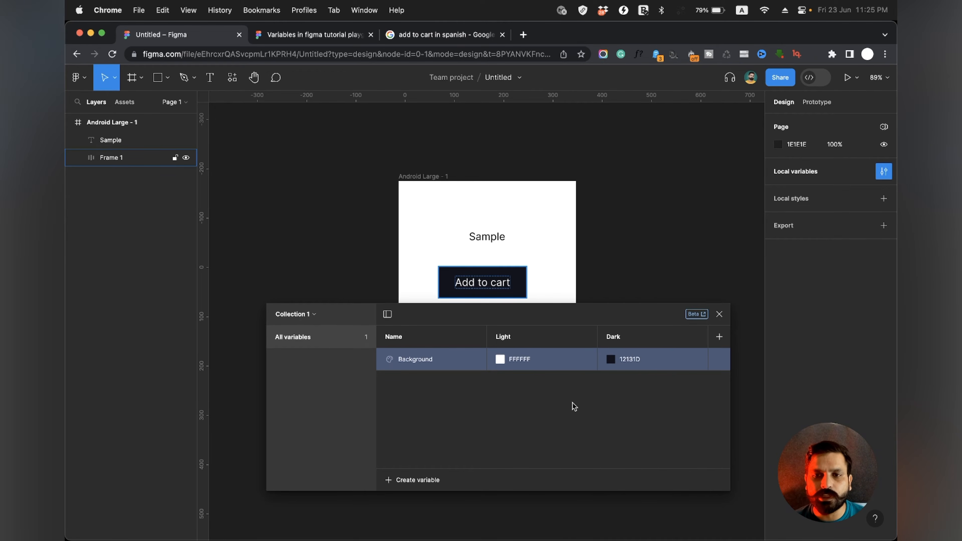
Step: Add a second color variable to the collection and name it Text
{"action": "left_click", "coordinate": [434, 224]}
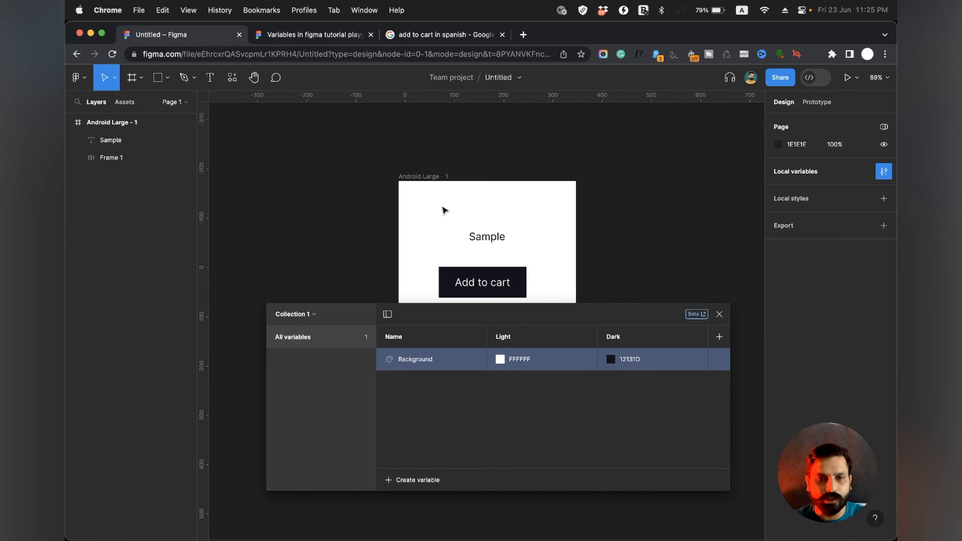
{"action": "left_click", "coordinate": [448, 293]}
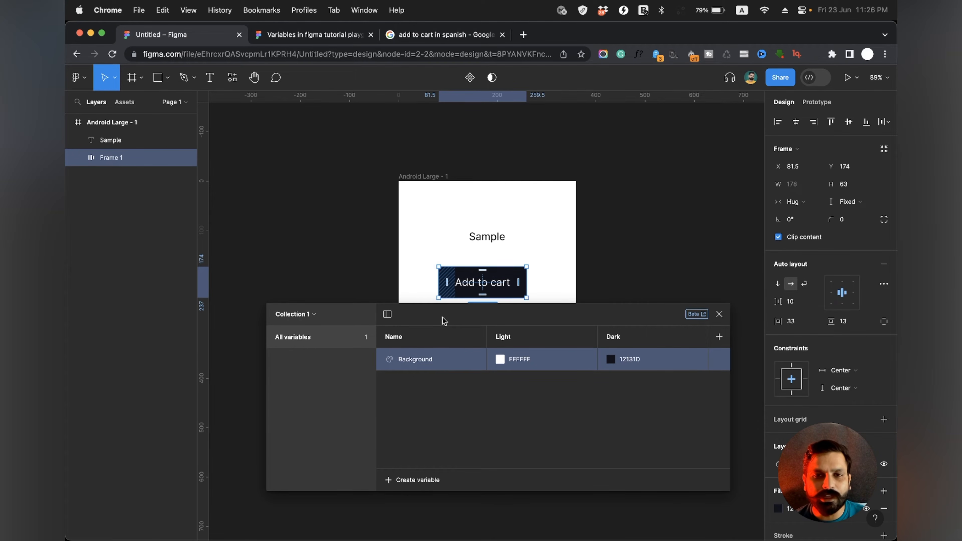
{"action": "left_click", "coordinate": [422, 424]}
{"action": "left_click", "coordinate": [418, 445]}
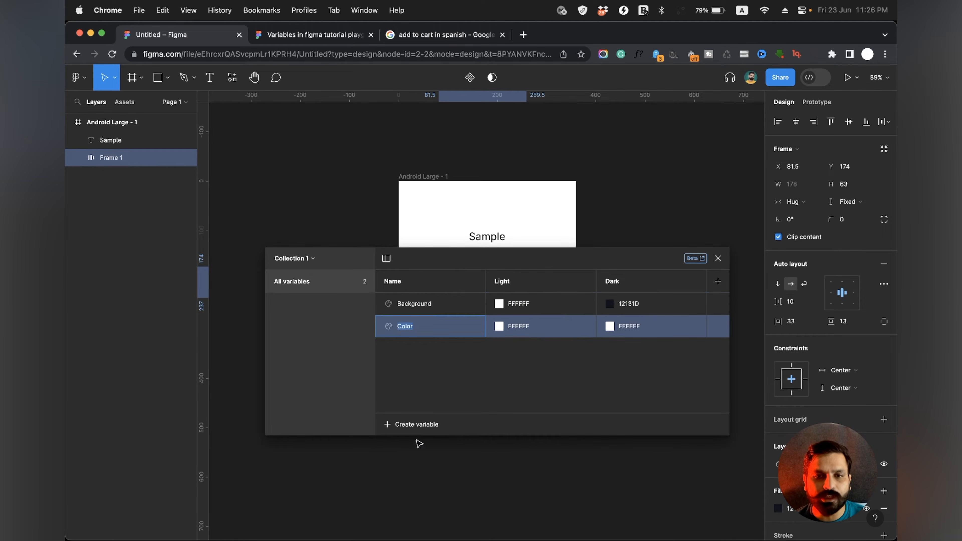
{"action": "left_click", "coordinate": [469, 262]}
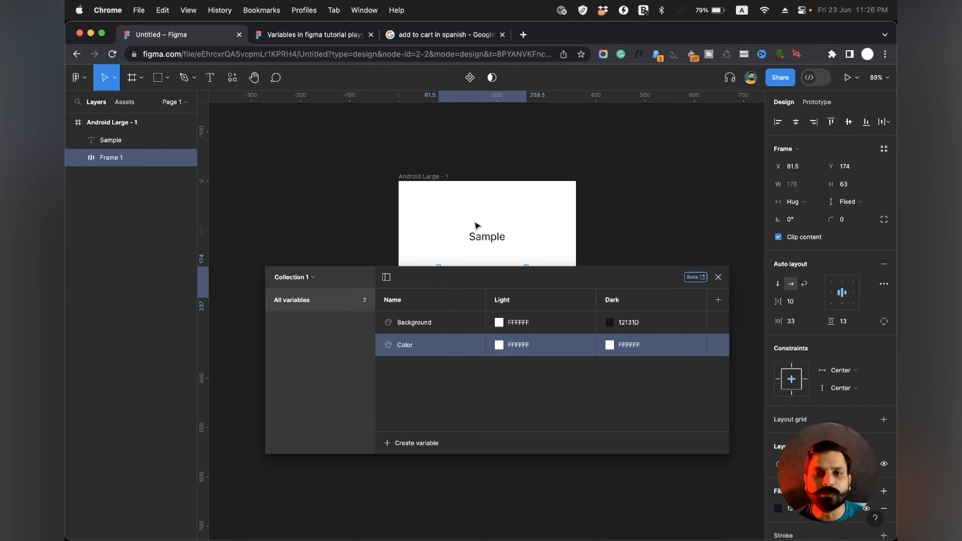
{"action": "scroll", "coordinate": [477, 227], "scroll_direction": "down", "scroll_amount": 3}
{"action": "left_click", "coordinate": [405, 347]}
{"action": "type", "text": "T"}
{"action": "key", "text": "Return"}
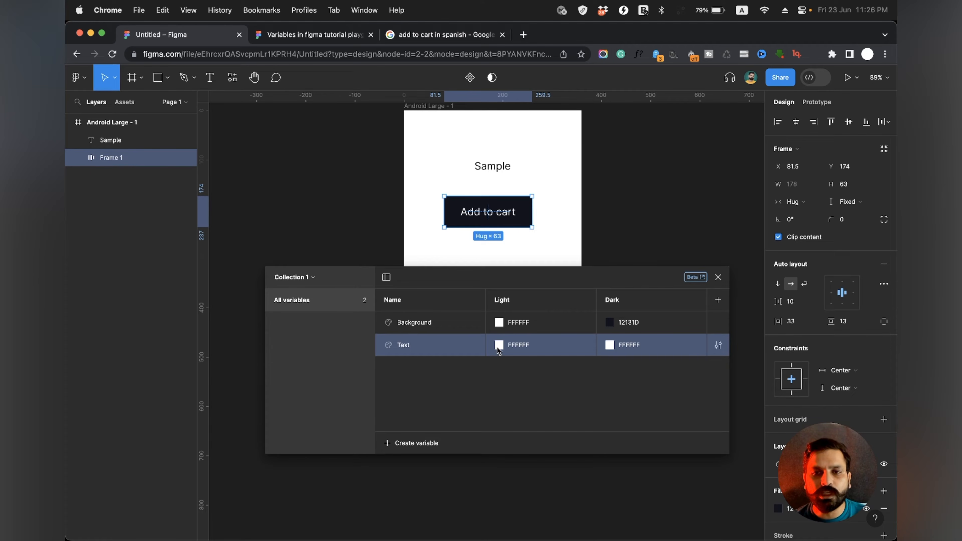
Step: Set the Text variable's Light value to 12131D by sampling the Add to cart button's fill
{"action": "left_click", "coordinate": [500, 345]}
{"action": "left_click", "coordinate": [511, 413]}
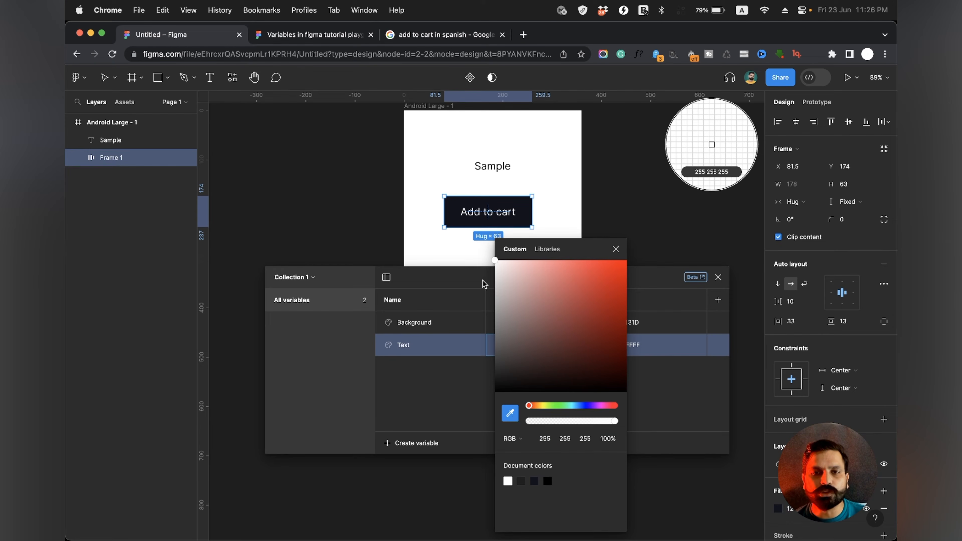
{"action": "left_click", "coordinate": [456, 222]}
{"action": "left_click", "coordinate": [460, 398]}
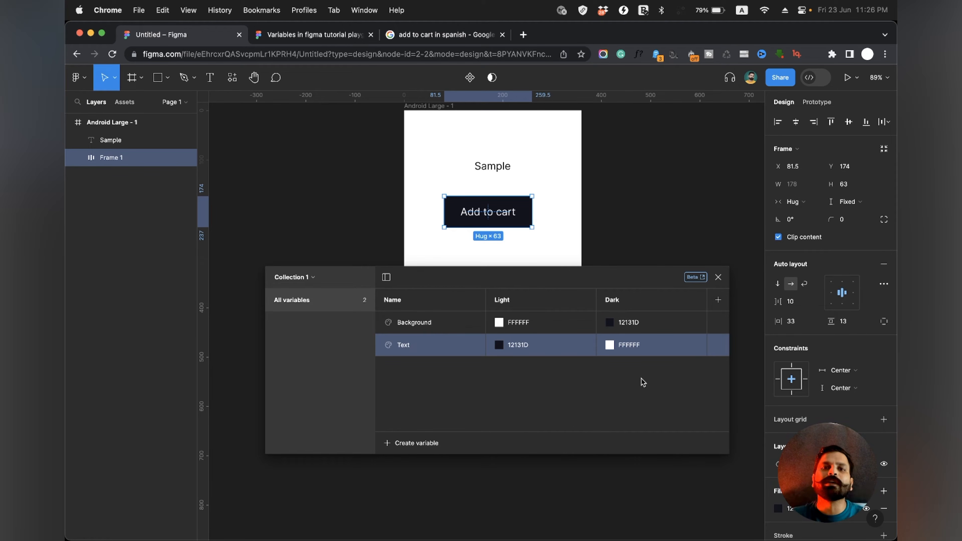
Step: Create a color variable named Button and set its Light value to 12131D, sampled from the Add to cart button
{"action": "left_click", "coordinate": [418, 440]}
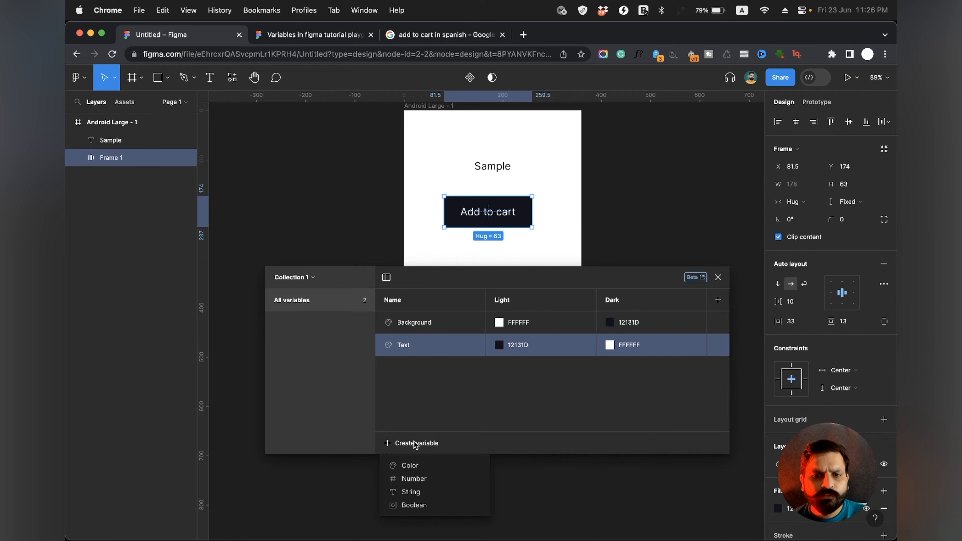
{"action": "left_click", "coordinate": [413, 465]}
{"action": "type", "text": "Button"}
{"action": "left_click", "coordinate": [503, 368]}
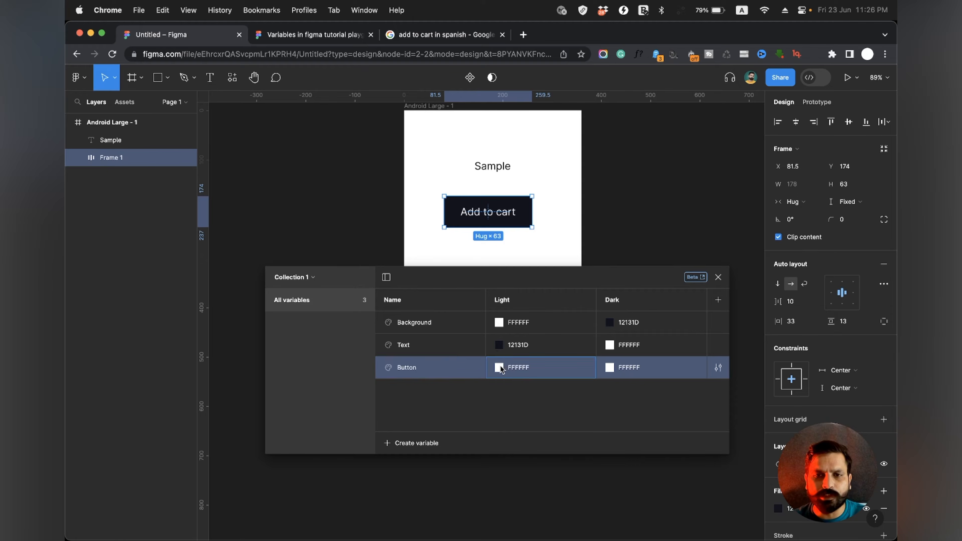
{"action": "left_click", "coordinate": [510, 412]}
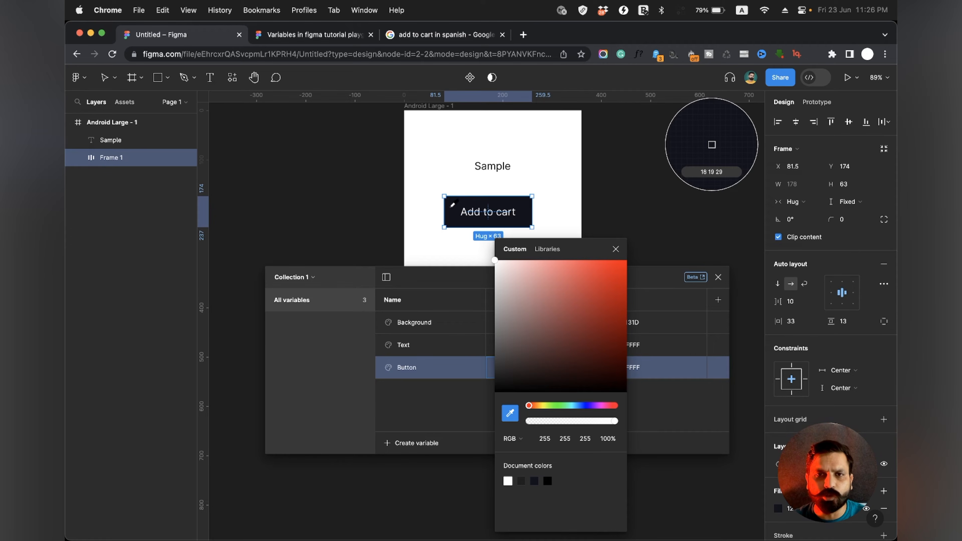
{"action": "left_click", "coordinate": [451, 205]}
{"action": "left_click", "coordinate": [469, 376]}
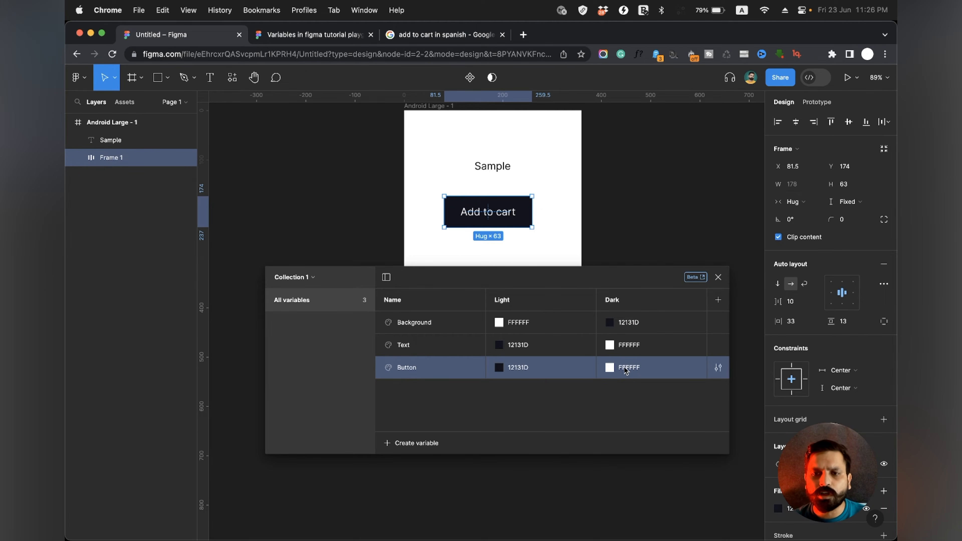
Step: Set the Button variable's Dark value to FFFFFF by sampling the frame's white background
{"action": "left_click", "coordinate": [610, 369]}
{"action": "left_click", "coordinate": [620, 413]}
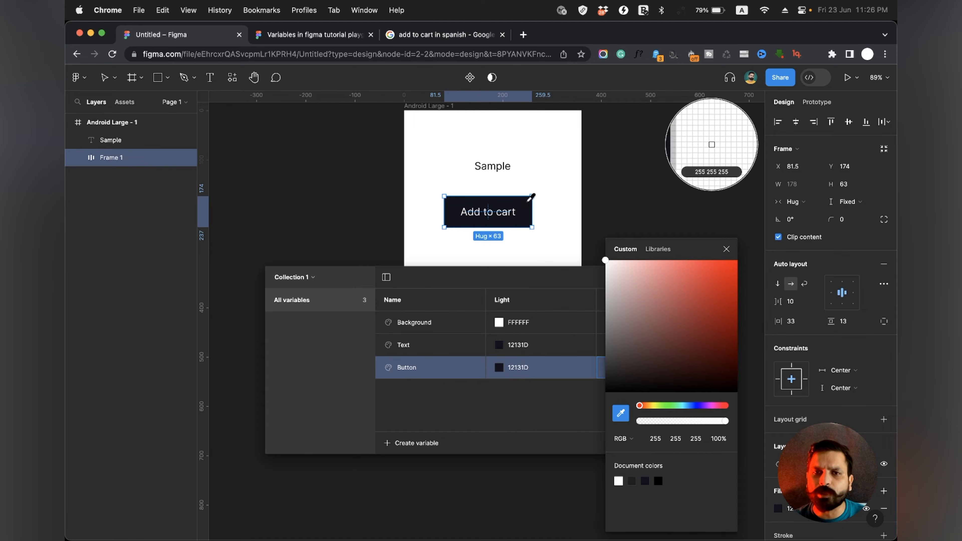
{"action": "left_click", "coordinate": [560, 180]}
{"action": "left_click", "coordinate": [554, 412]}
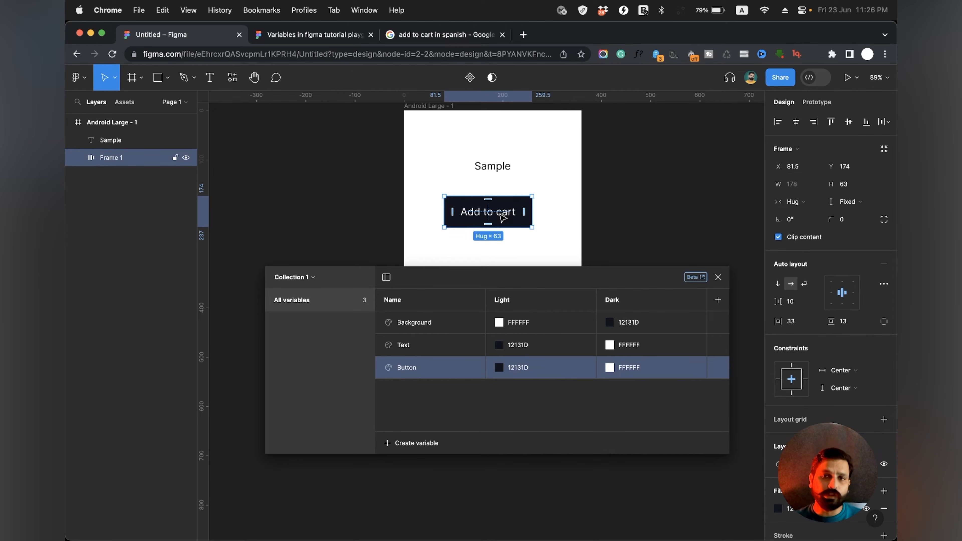
Step: Create another color variable in the collection and name it Invert
{"action": "left_click", "coordinate": [488, 168]}
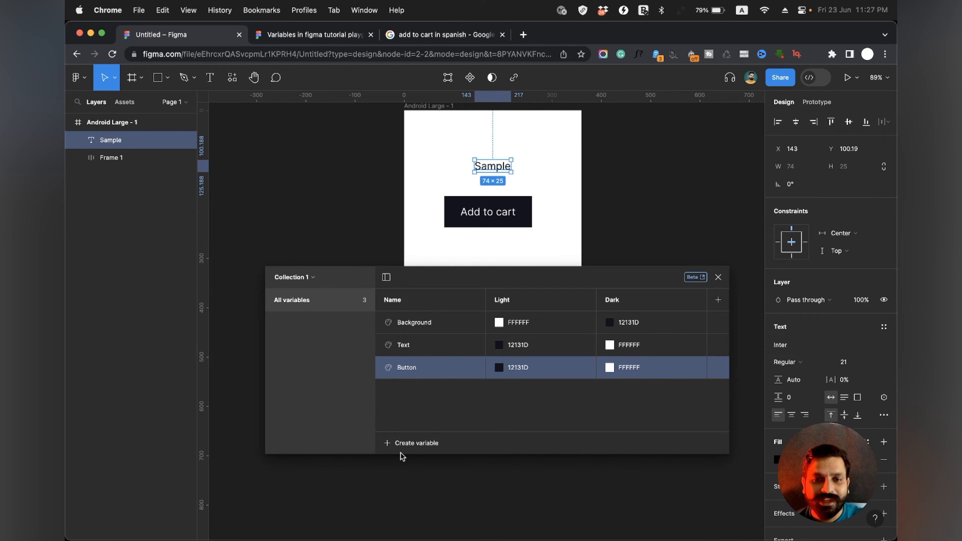
{"action": "left_click", "coordinate": [415, 444]}
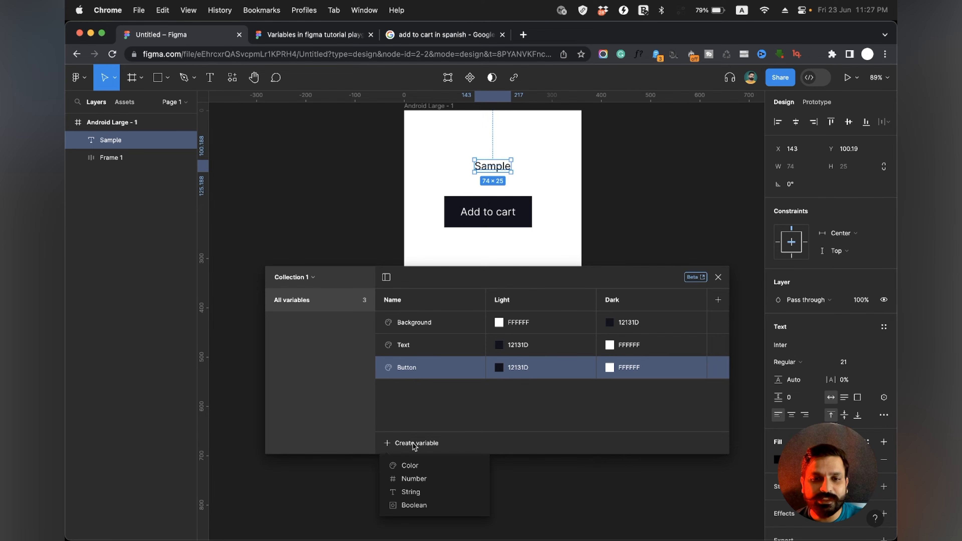
{"action": "left_click", "coordinate": [406, 465]}
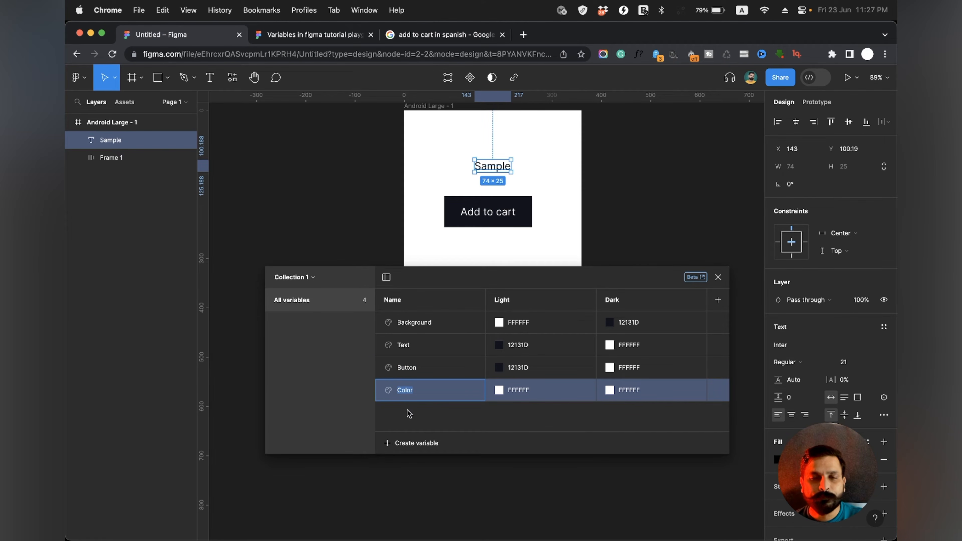
{"action": "type", "text": "In"}
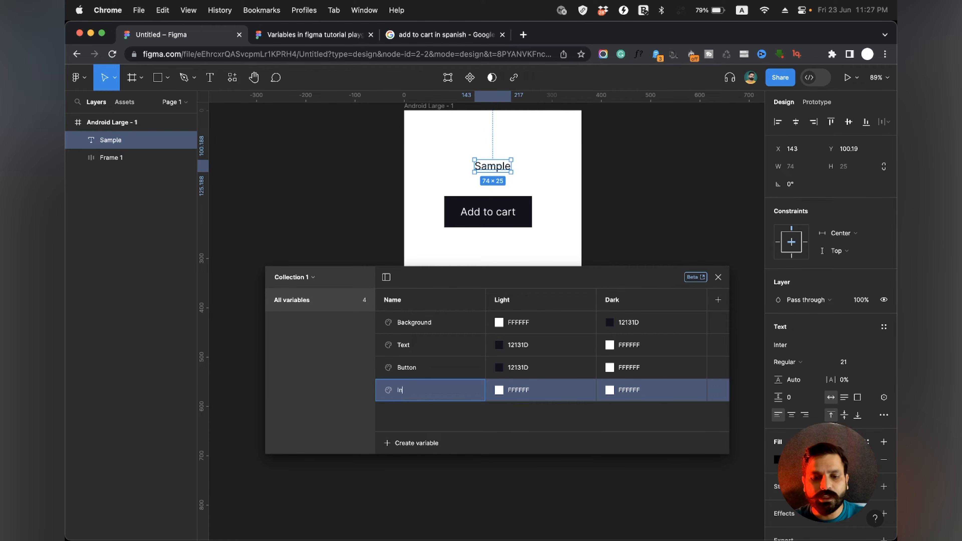
{"action": "key", "text": "Return"}
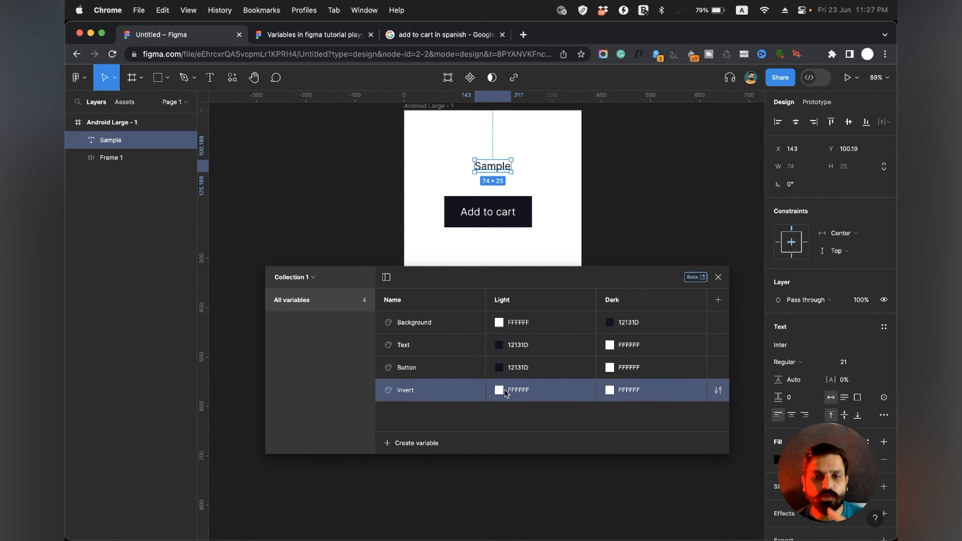
Step: Set the Invert variable's Dark value to 12131D by sampling the Add to cart button's fill
{"action": "left_click", "coordinate": [609, 390]}
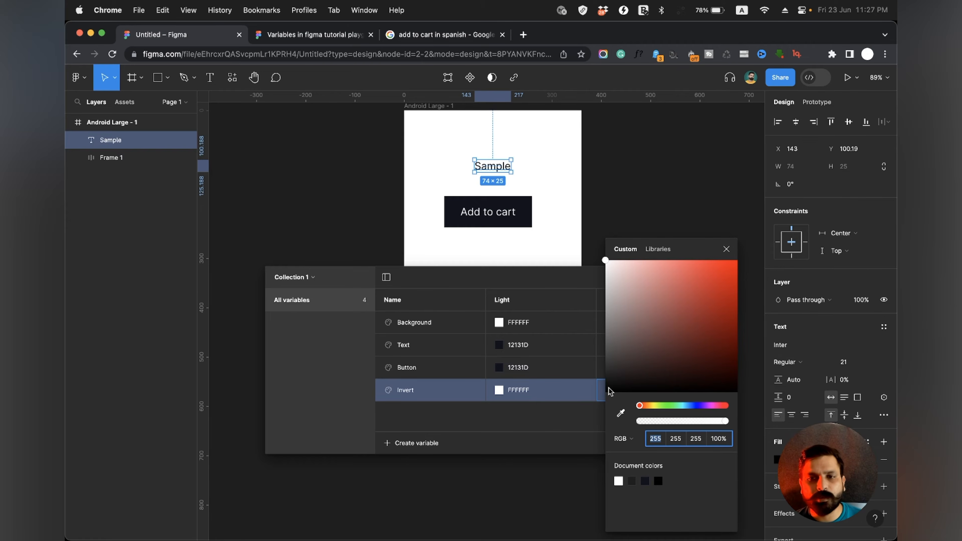
{"action": "left_click", "coordinate": [620, 413]}
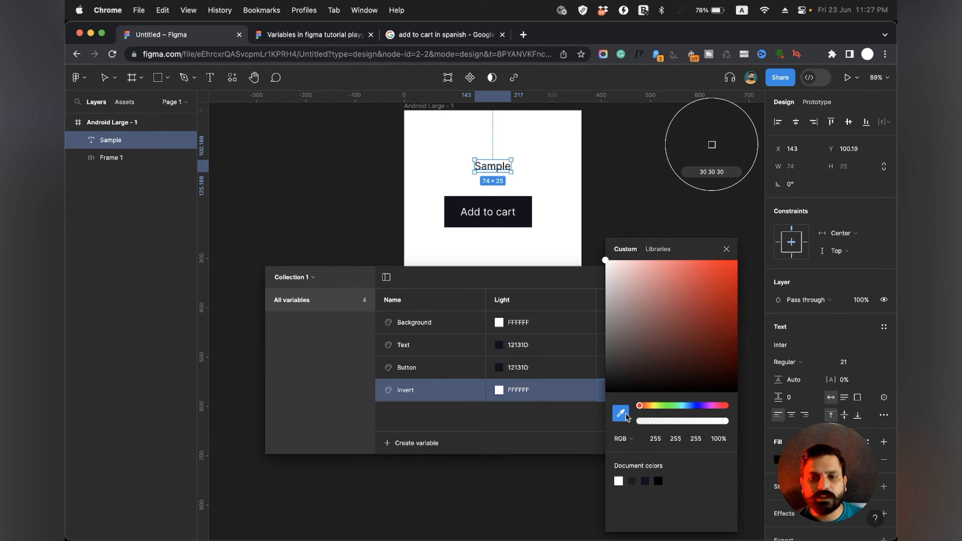
{"action": "left_click", "coordinate": [527, 204]}
{"action": "key", "text": "Escape"}
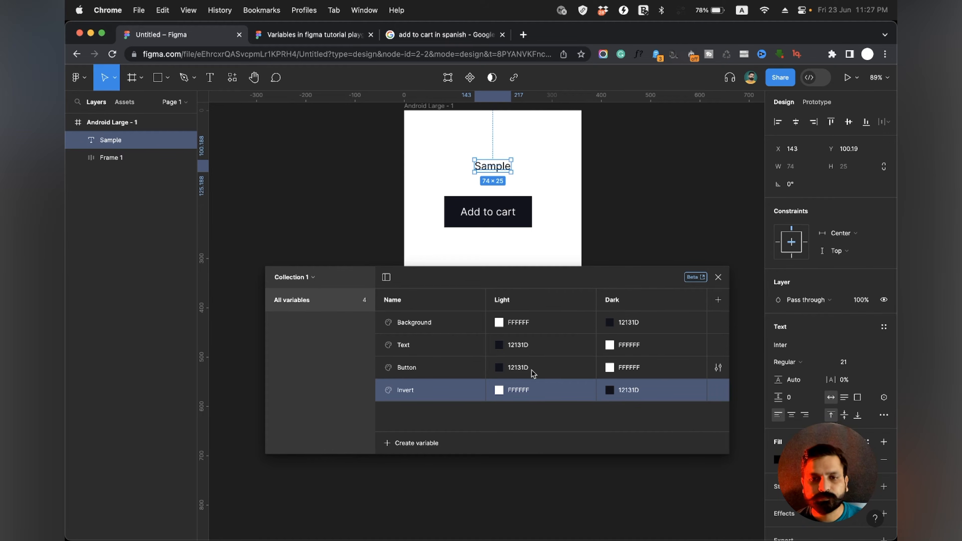
{"action": "scroll", "coordinate": [542, 258], "scroll_direction": "right", "scroll_amount": 5}
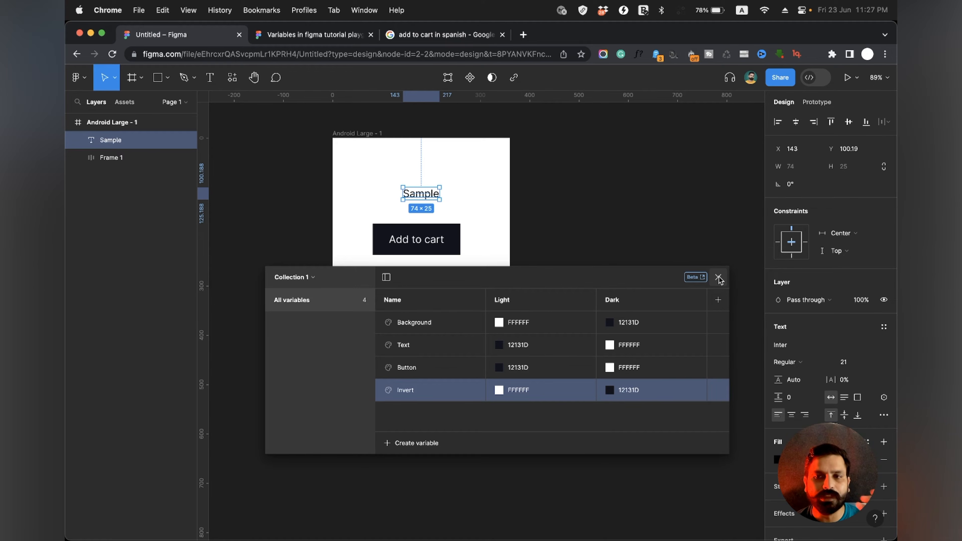
Step: Group the Background, Text, Button and Invert variables into a new group named Colors
{"action": "left_click", "coordinate": [432, 325]}
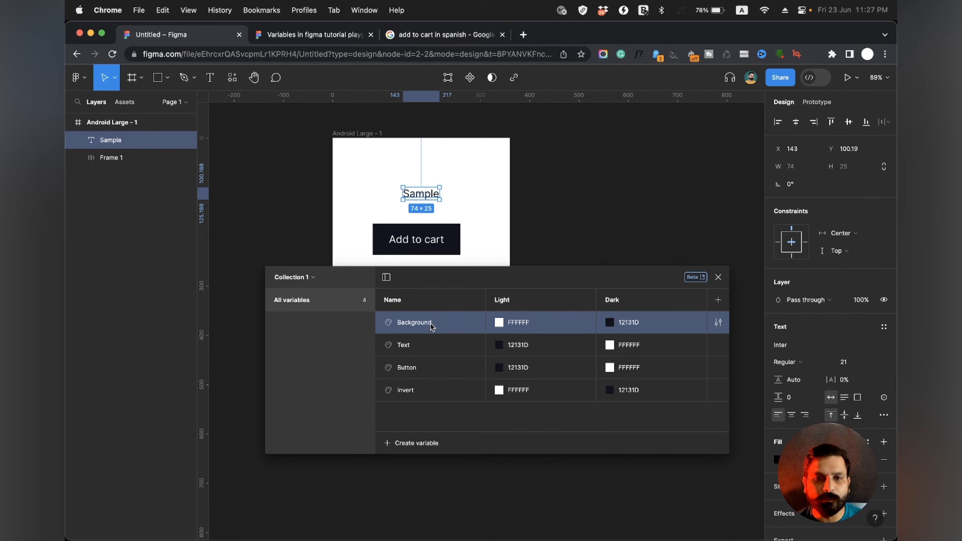
{"action": "double_click", "coordinate": [416, 390]}
{"action": "key", "text": "Return"}
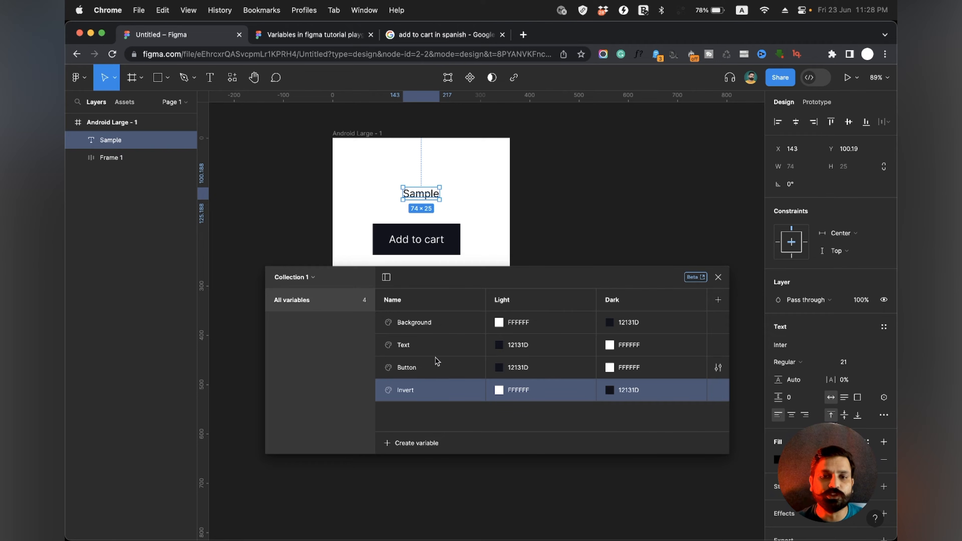
{"action": "left_click", "coordinate": [441, 323], "text": "shift"}
{"action": "right_click", "coordinate": [444, 326]}
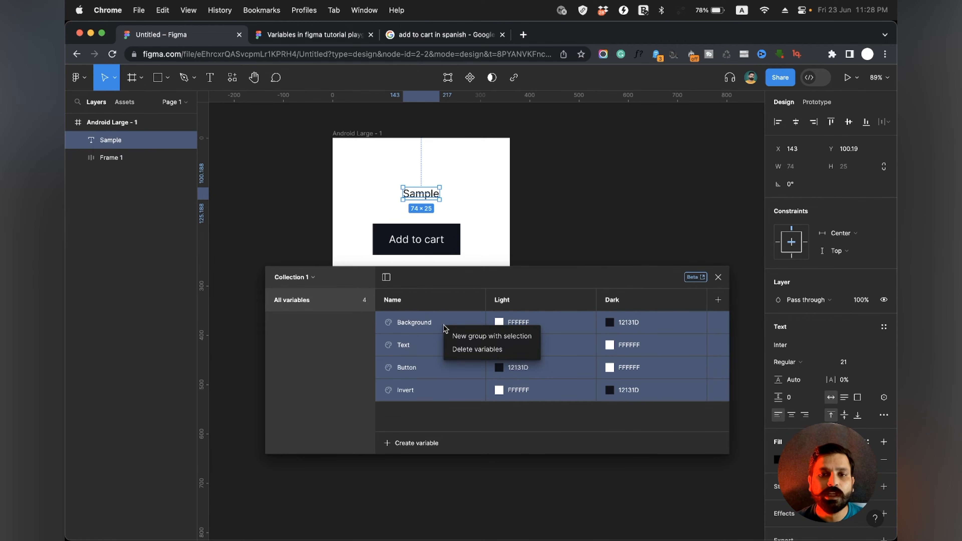
{"action": "left_click", "coordinate": [458, 337]}
{"action": "double_click", "coordinate": [279, 323]}
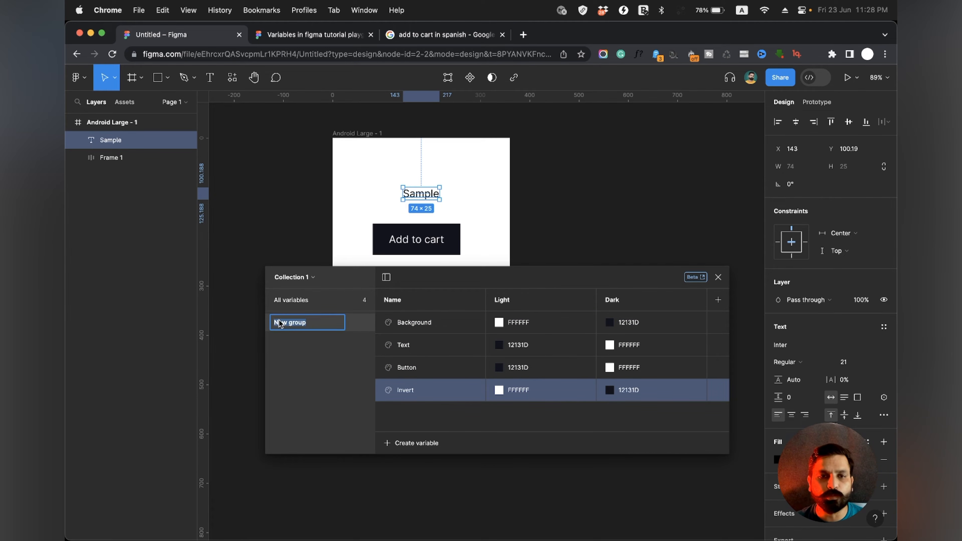
{"action": "type", "text": "Colors"}
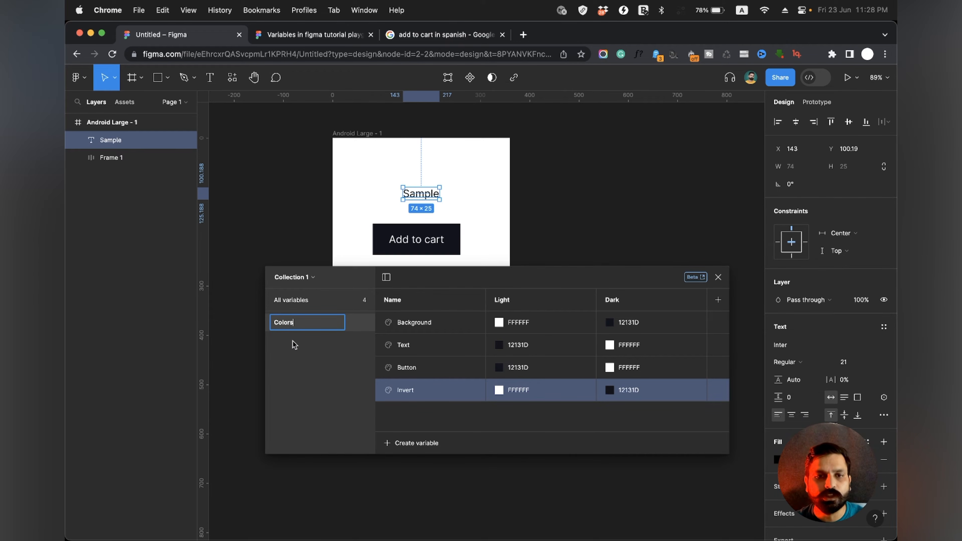
{"action": "key", "text": "Return"}
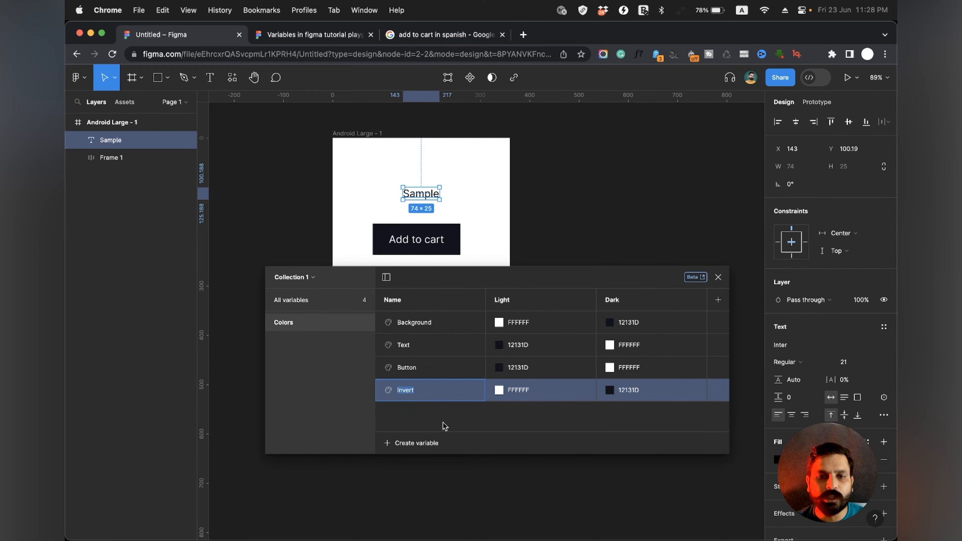
Step: Rename the variable collection as Colors and close the variables window
{"action": "left_click", "coordinate": [298, 279]}
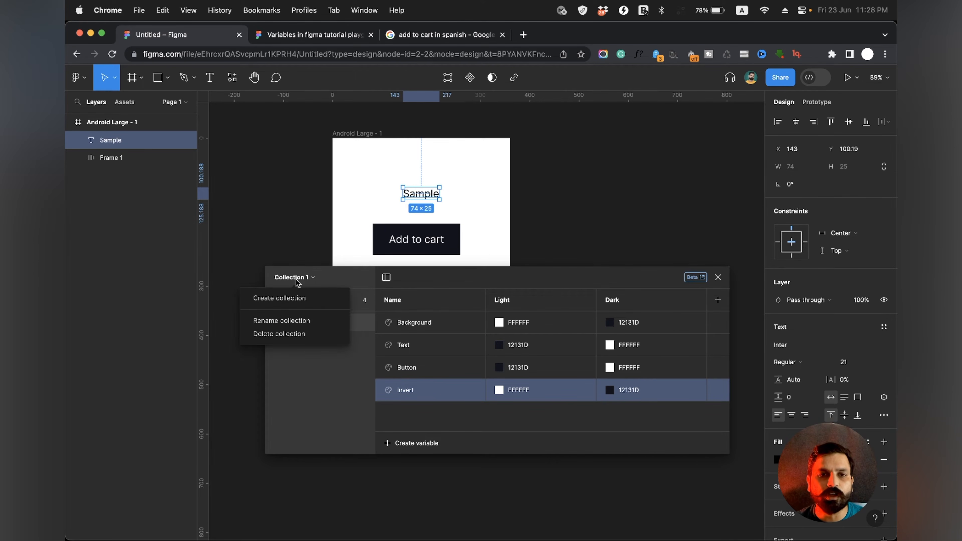
{"action": "left_click", "coordinate": [285, 299]}
{"action": "type", "text": "Co"}
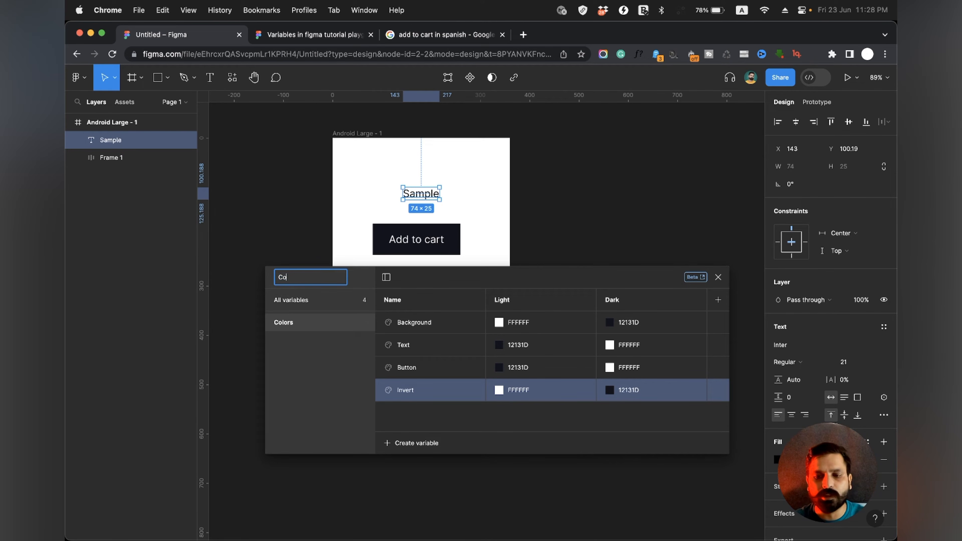
{"action": "type", "text": "lors"}
{"action": "key", "text": "Return"}
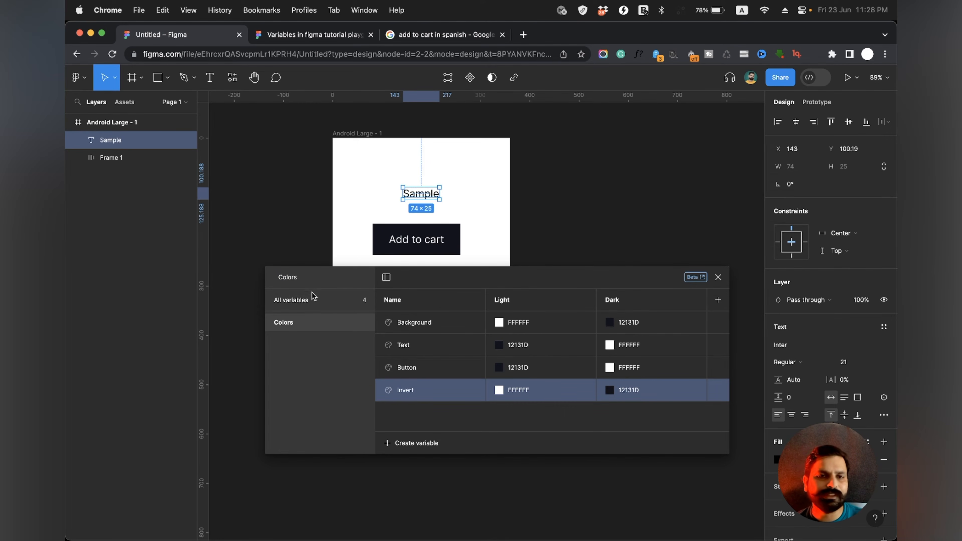
{"action": "left_click", "coordinate": [718, 278]}
{"action": "left_click", "coordinate": [622, 269]}
Step: Apply the Background color variable to the fill of the Android Large - 1 frame
{"action": "scroll", "coordinate": [622, 268], "scroll_direction": "up", "scroll_amount": 2}
{"action": "scroll", "coordinate": [621, 269], "scroll_direction": "right", "scroll_amount": 1}
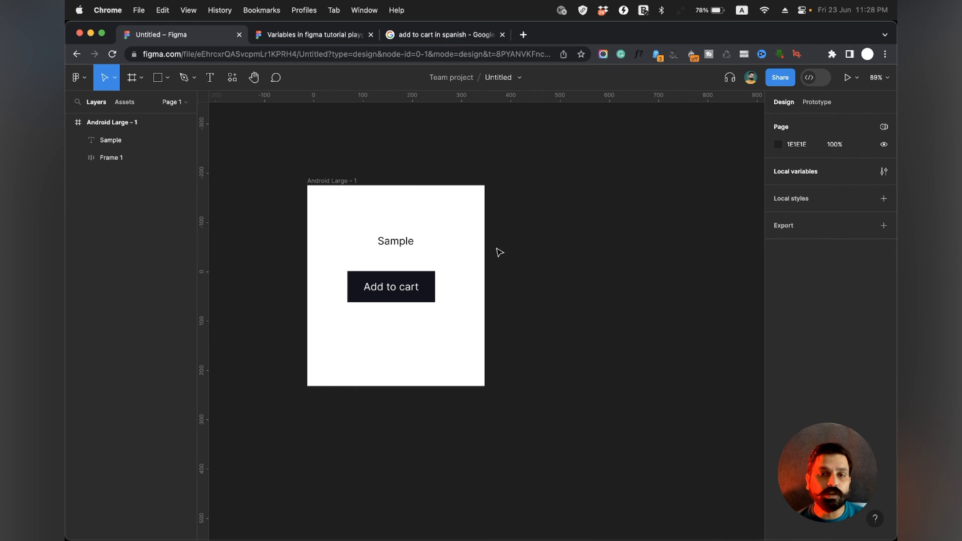
{"action": "left_click", "coordinate": [397, 244]}
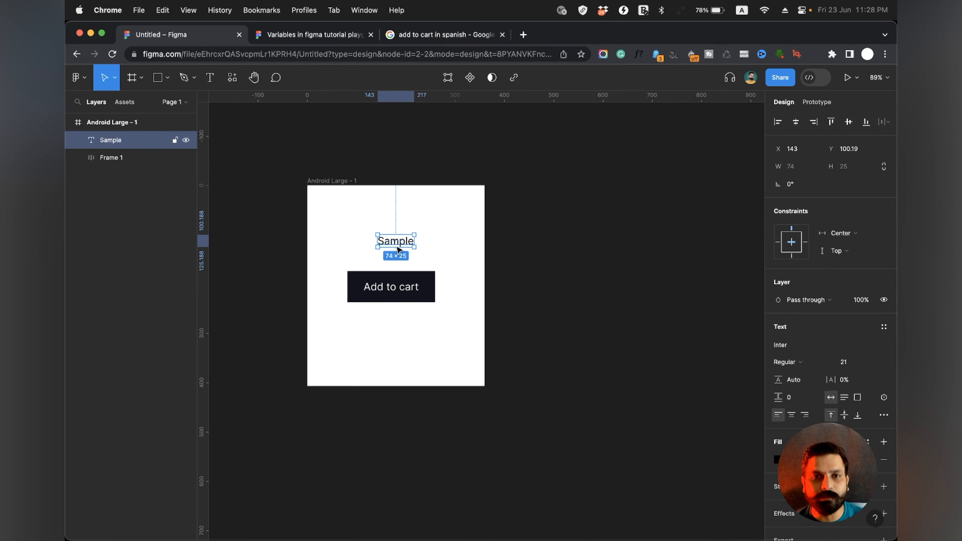
{"action": "left_click", "coordinate": [327, 184]}
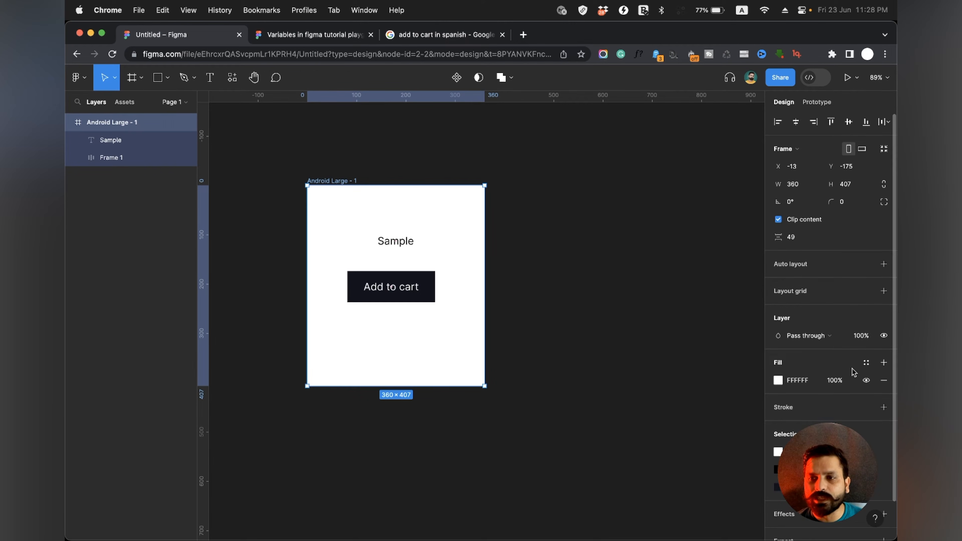
{"action": "left_click", "coordinate": [866, 365]}
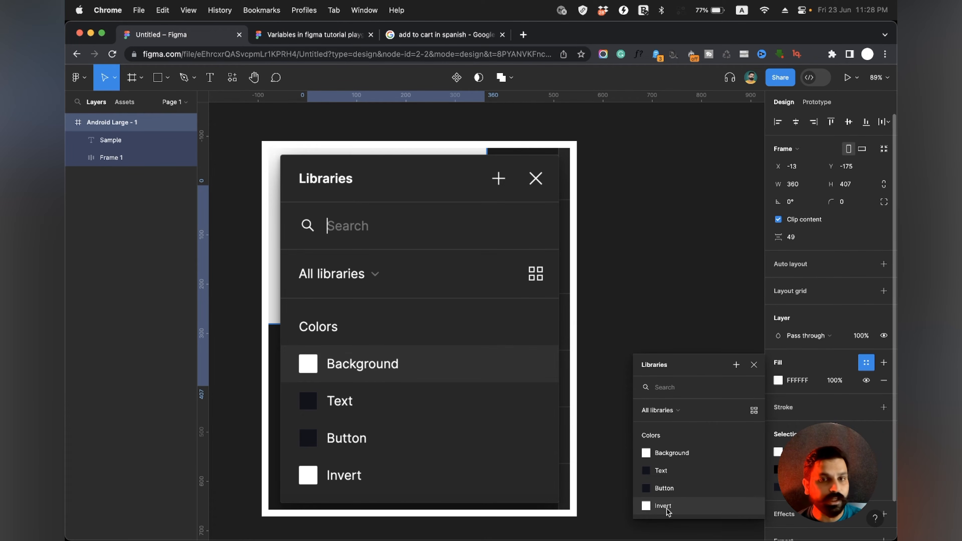
{"action": "left_click", "coordinate": [668, 455]}
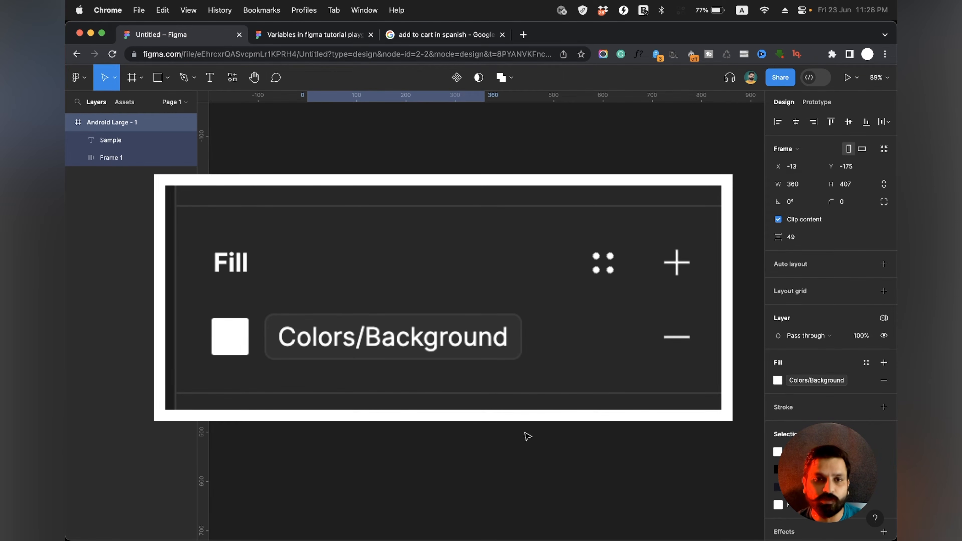
Step: Apply the Text color variable to the fill of the Sample text
{"action": "left_click", "coordinate": [394, 242]}
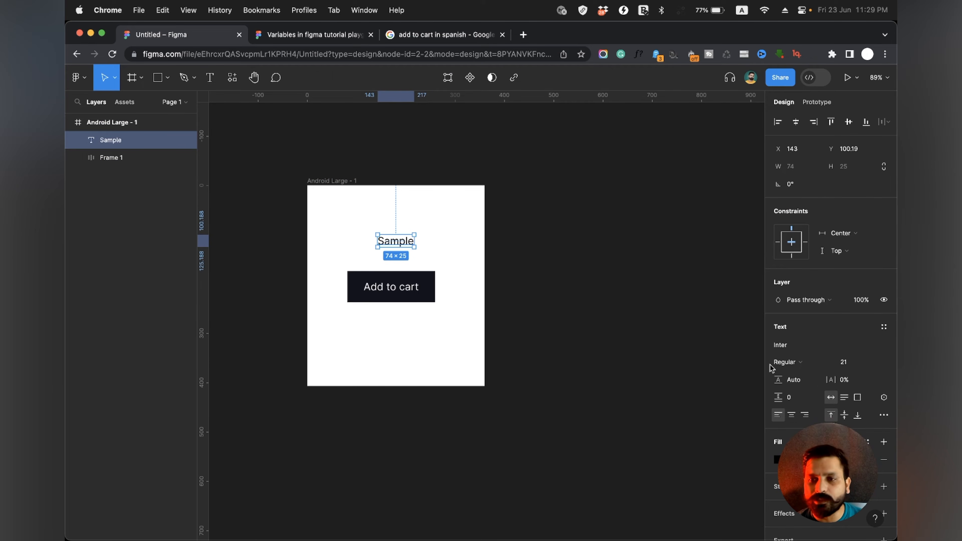
{"action": "scroll", "coordinate": [830, 303], "scroll_direction": "down", "scroll_amount": 2}
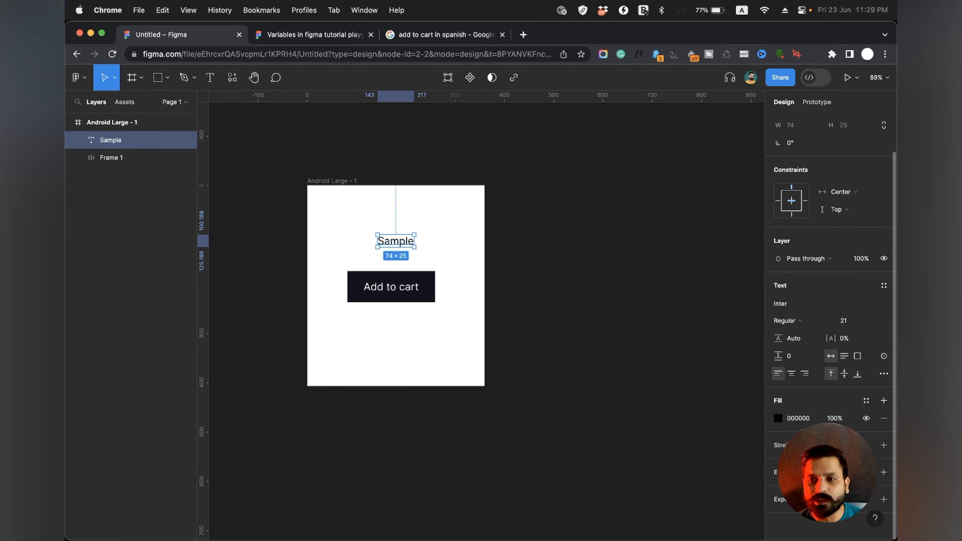
{"action": "left_click", "coordinate": [866, 401]}
{"action": "left_click", "coordinate": [701, 485]}
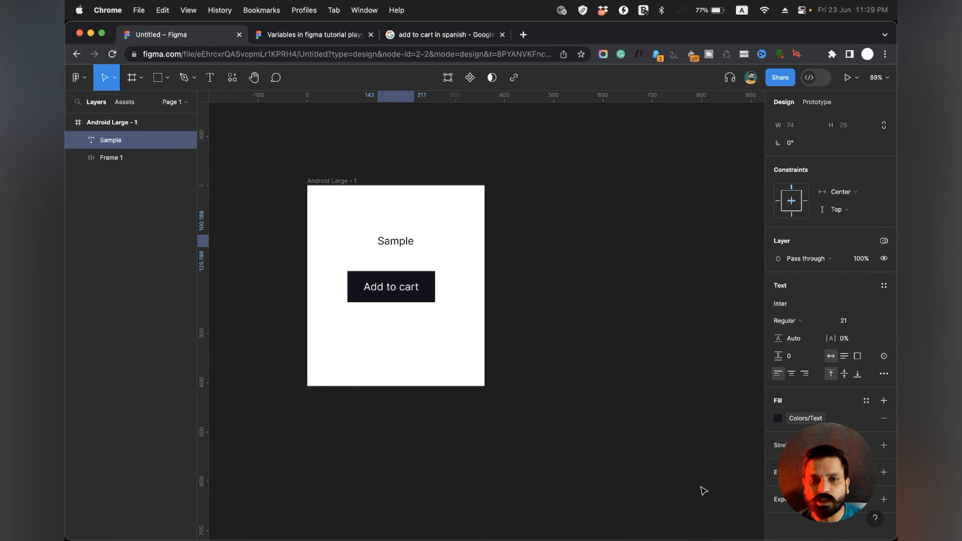
Step: Apply the Button color variable to the fill of the Add to cart button's frame
{"action": "left_click", "coordinate": [430, 297]}
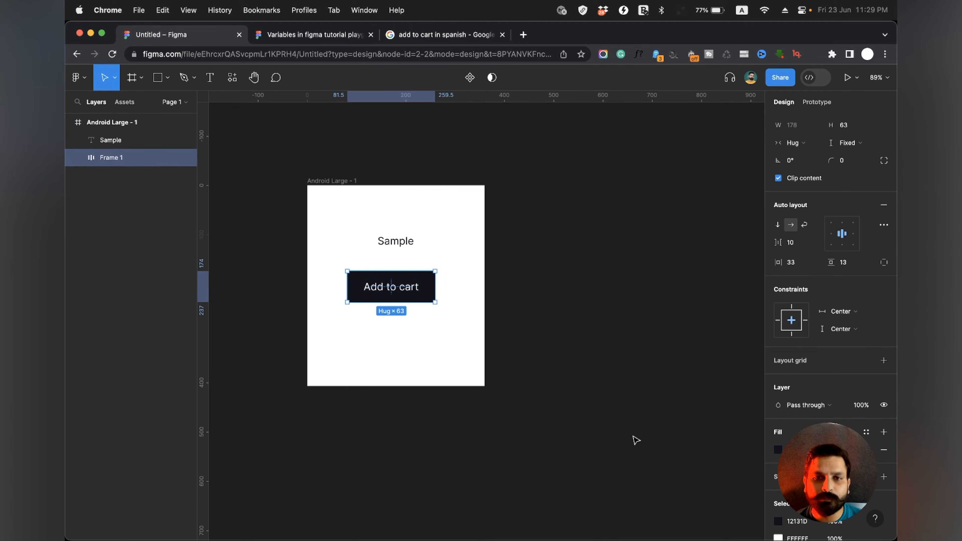
{"action": "left_click", "coordinate": [867, 433]}
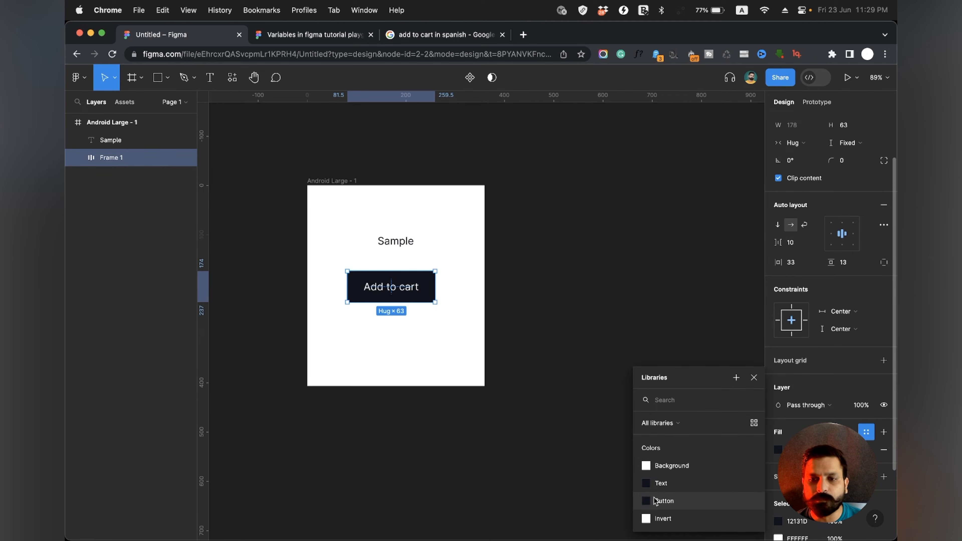
{"action": "left_click", "coordinate": [697, 499]}
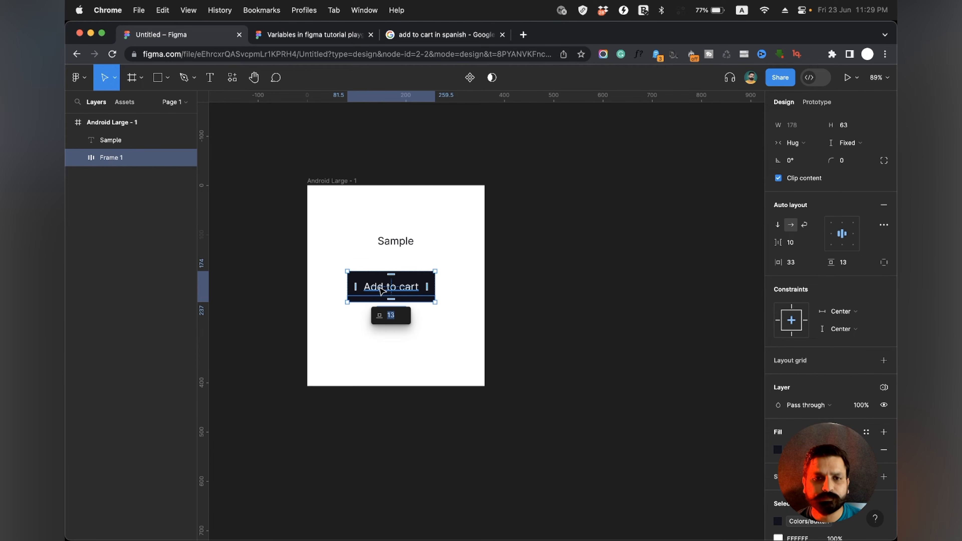
Step: Apply the Invert color variable to the fill of the Add to cart label inside the button
{"action": "double_click", "coordinate": [386, 291]}
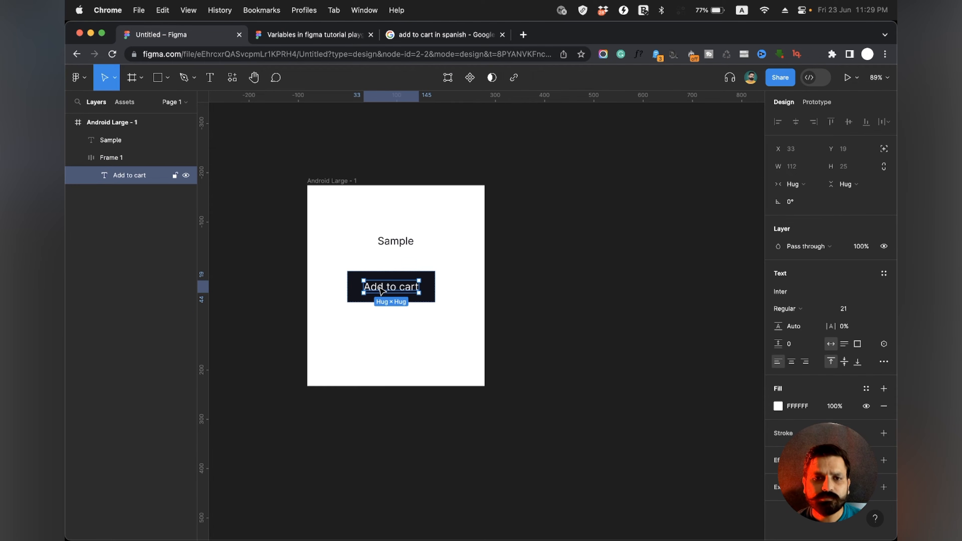
{"action": "left_click", "coordinate": [867, 389]}
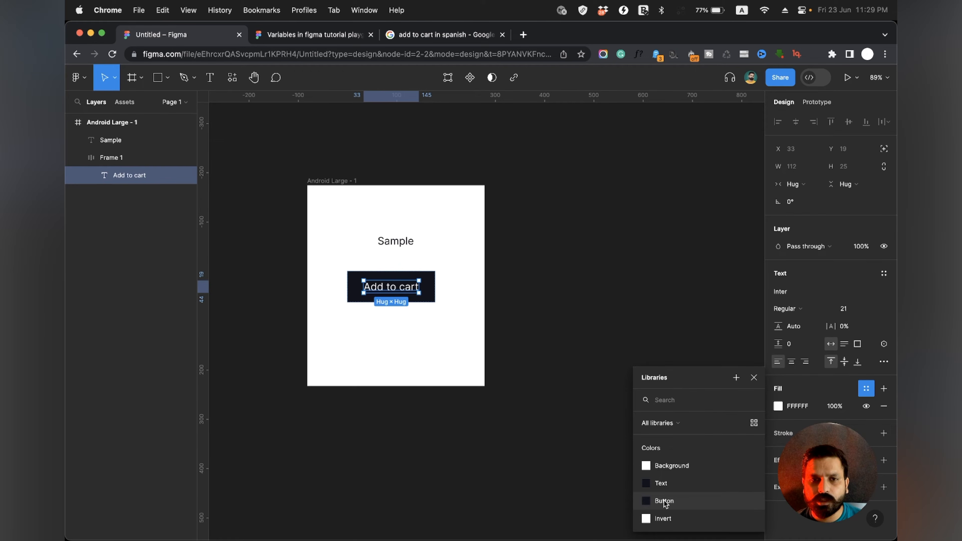
{"action": "left_click", "coordinate": [663, 518]}
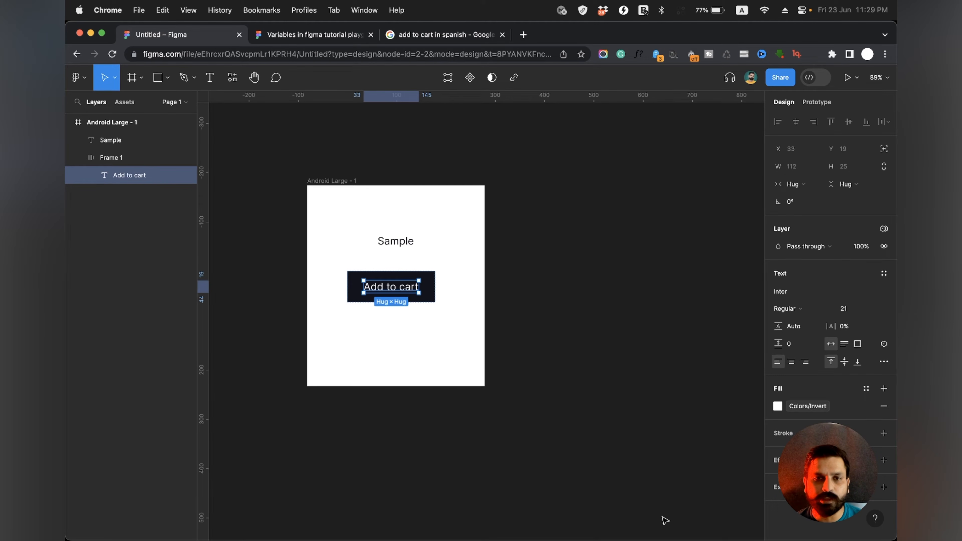
{"action": "left_click", "coordinate": [550, 329]}
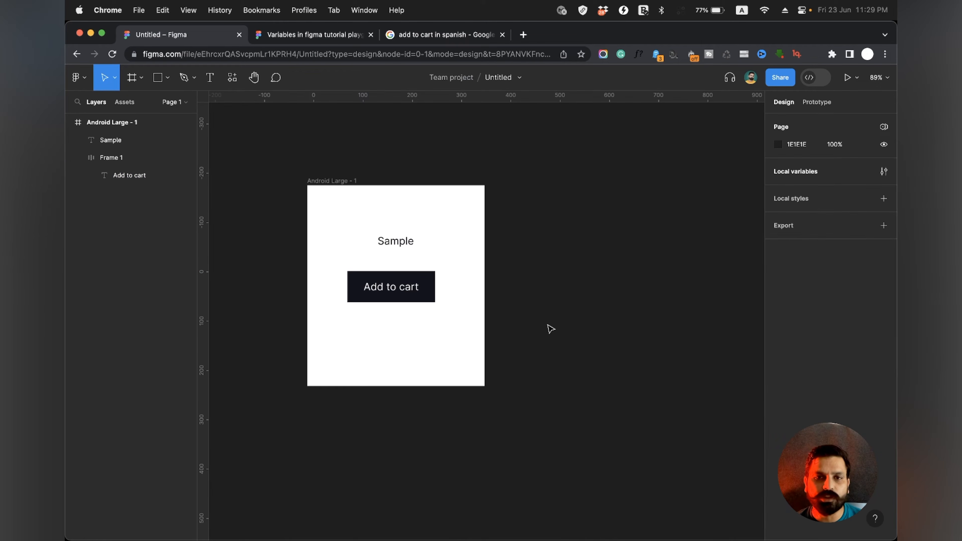
Step: Shift the Android Large - 1 frame slightly to about X 2, Y -183 and switch its Colors variable mode to Dark
{"action": "left_click", "coordinate": [342, 181]}
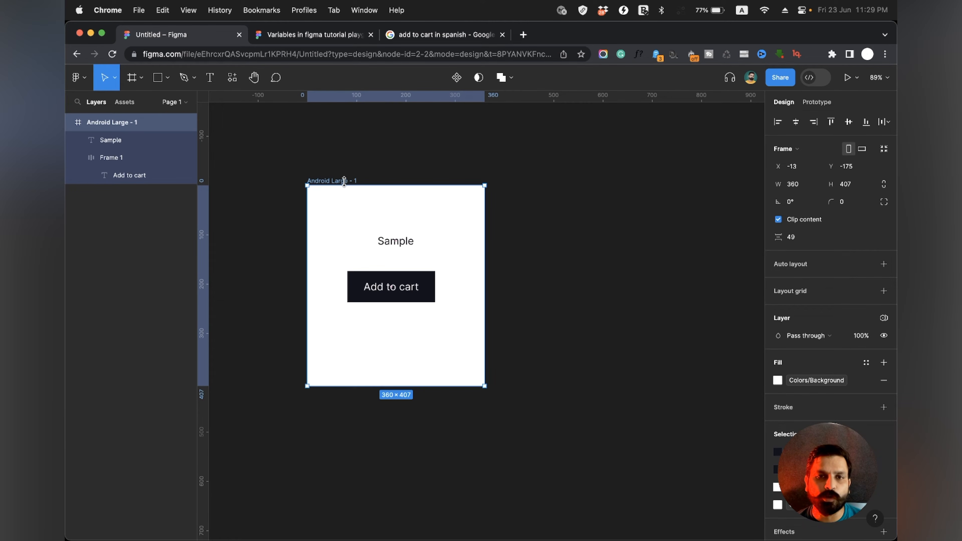
{"action": "left_click_drag", "start_coordinate": [343, 181], "coordinate": [350, 177]}
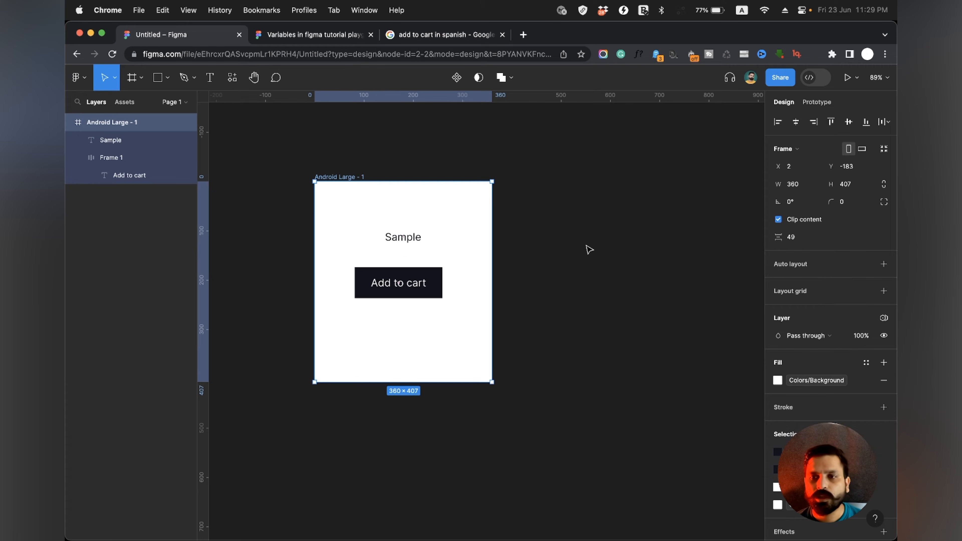
{"action": "left_click", "coordinate": [884, 319]}
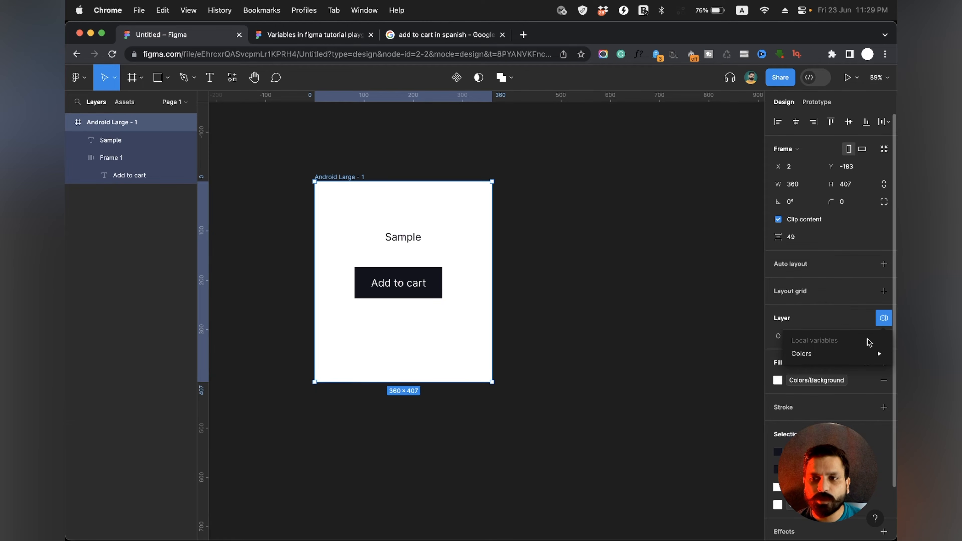
{"action": "mouse_move", "coordinate": [864, 351]}
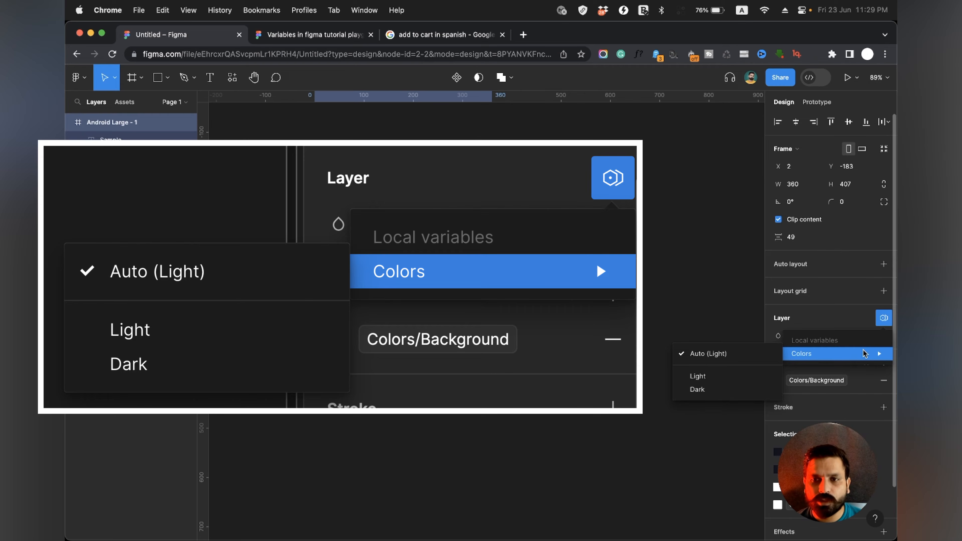
{"action": "left_click", "coordinate": [726, 389]}
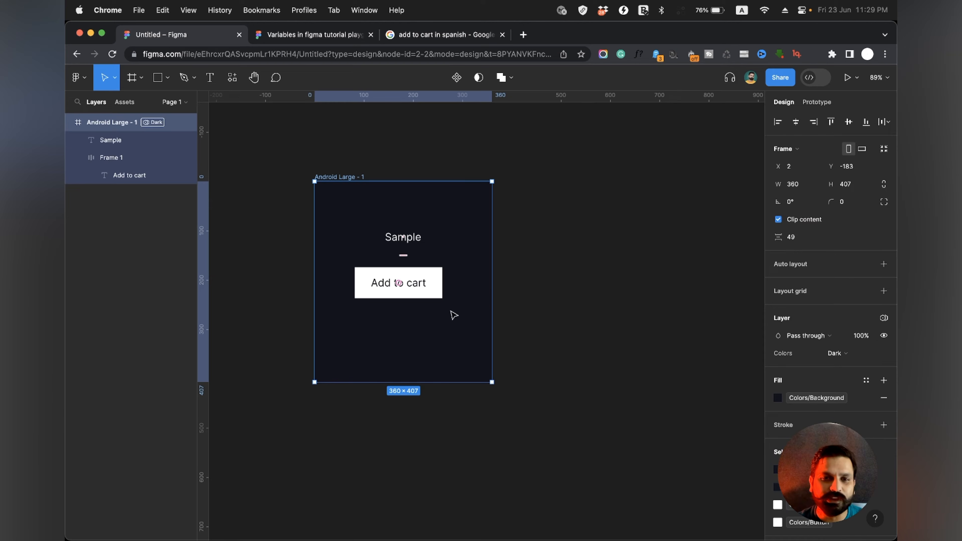
{"action": "left_click", "coordinate": [559, 285]}
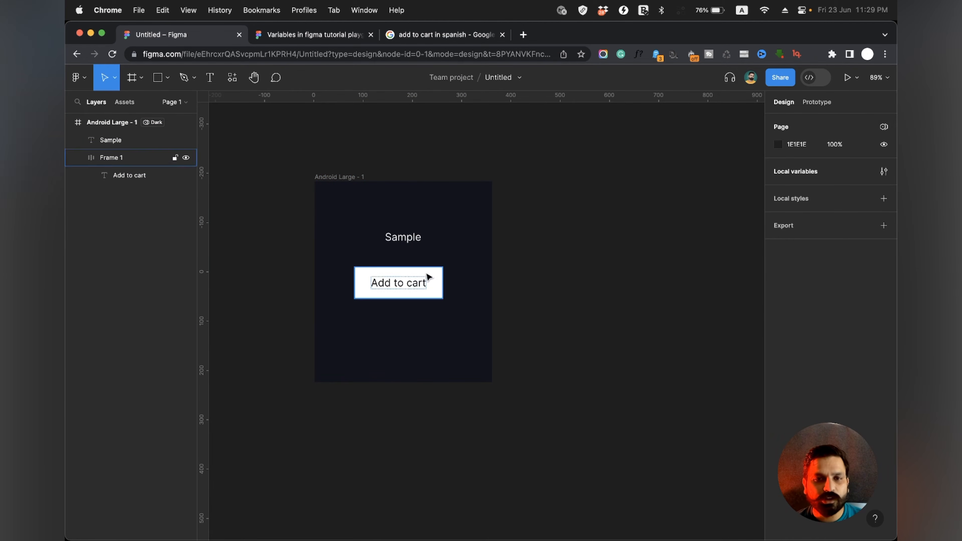
{"action": "left_click", "coordinate": [357, 177]}
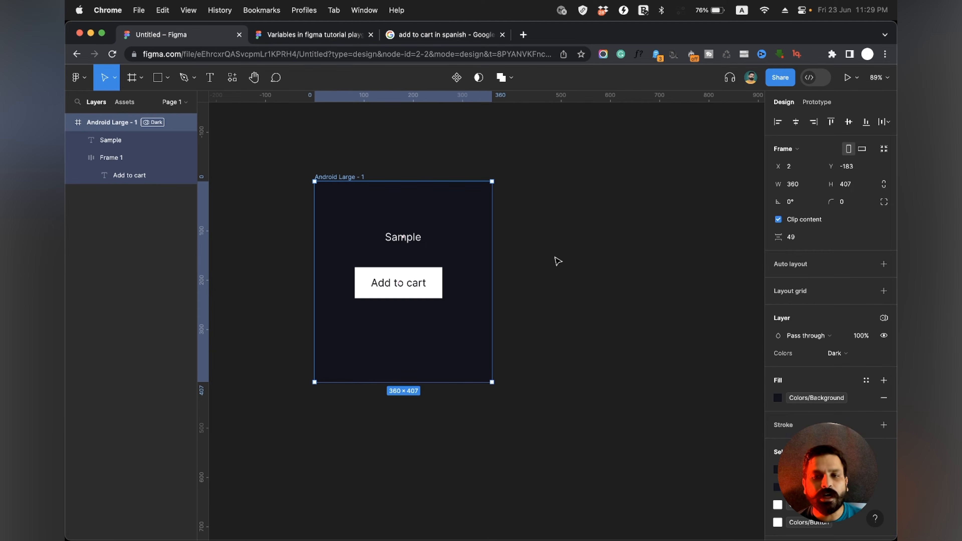
Step: Switch the Colors variable mode of the Android Large - 1 frame to Light
{"action": "left_click", "coordinate": [835, 357]}
{"action": "left_click", "coordinate": [835, 359]}
{"action": "left_click", "coordinate": [836, 360]}
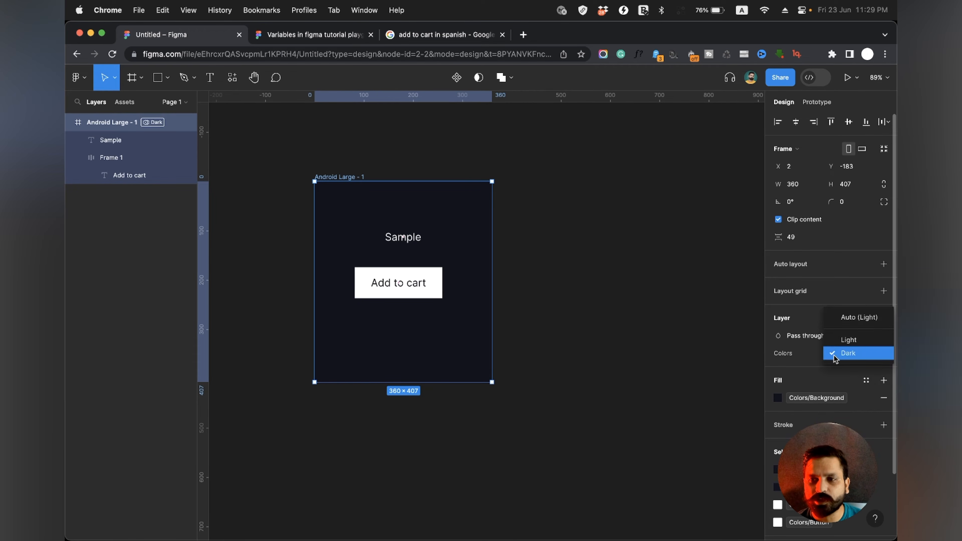
{"action": "left_click", "coordinate": [838, 340]}
{"action": "left_click", "coordinate": [582, 350]}
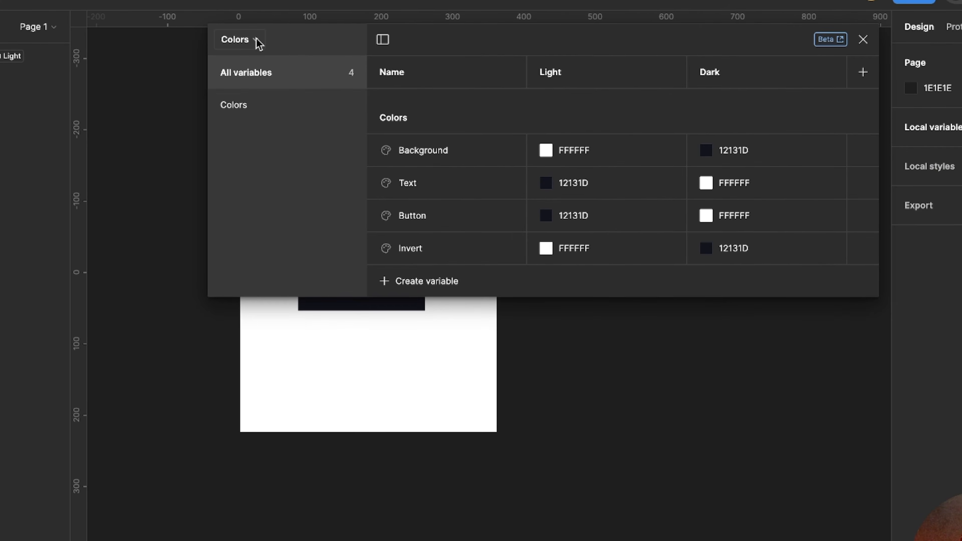
Step: Create a new variable collection and add a number variable named "corner radius" to it
{"action": "left_click", "coordinate": [325, 111]}
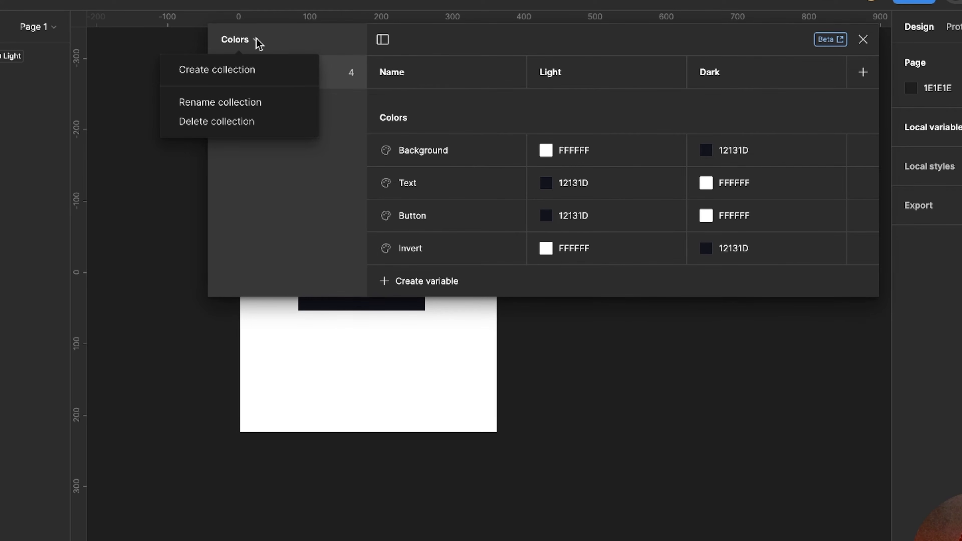
{"action": "left_click", "coordinate": [229, 71]}
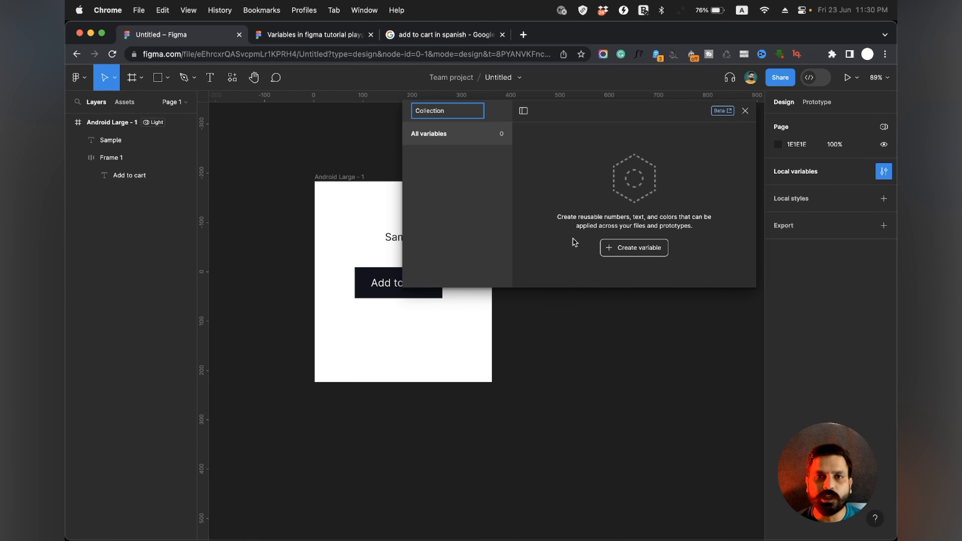
{"action": "left_click", "coordinate": [628, 250]}
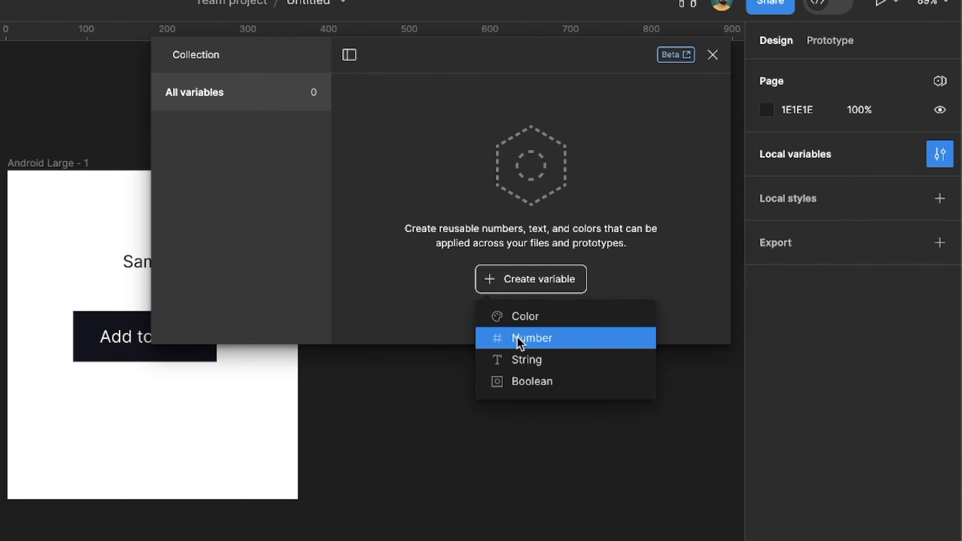
{"action": "left_click", "coordinate": [518, 337]}
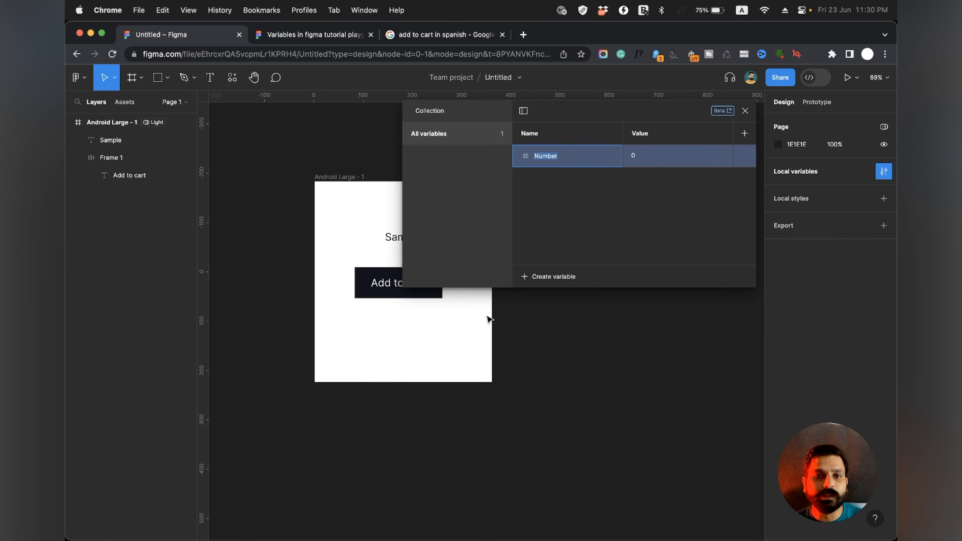
{"action": "scroll", "coordinate": [294, 395], "scroll_direction": "up", "scroll_amount": 2}
{"action": "left_click", "coordinate": [148, 415]}
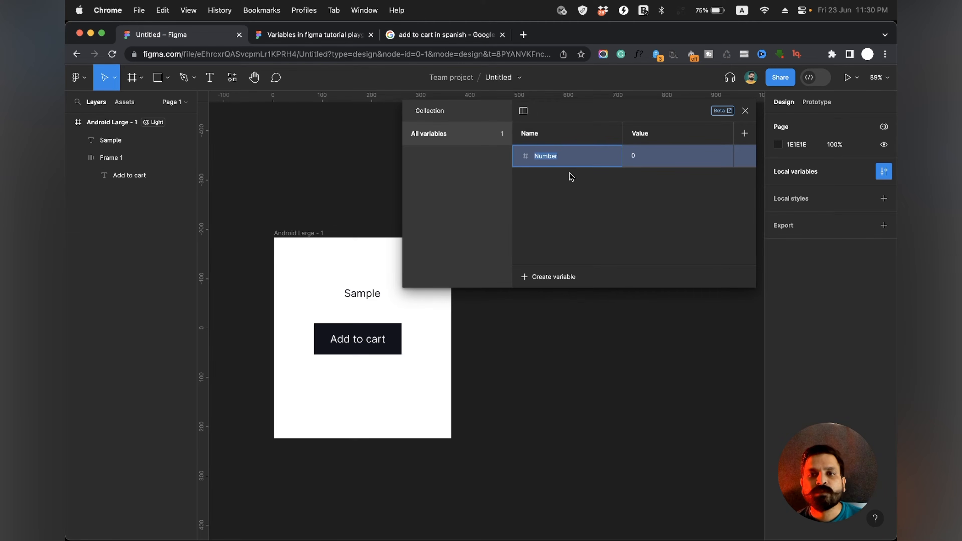
{"action": "type", "text": "corner"}
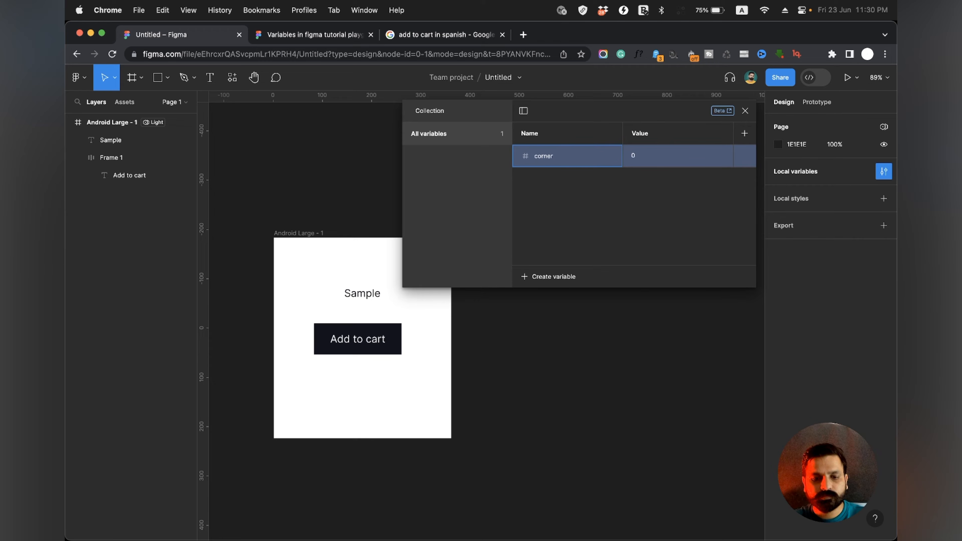
{"action": "type", "text": " radius"}
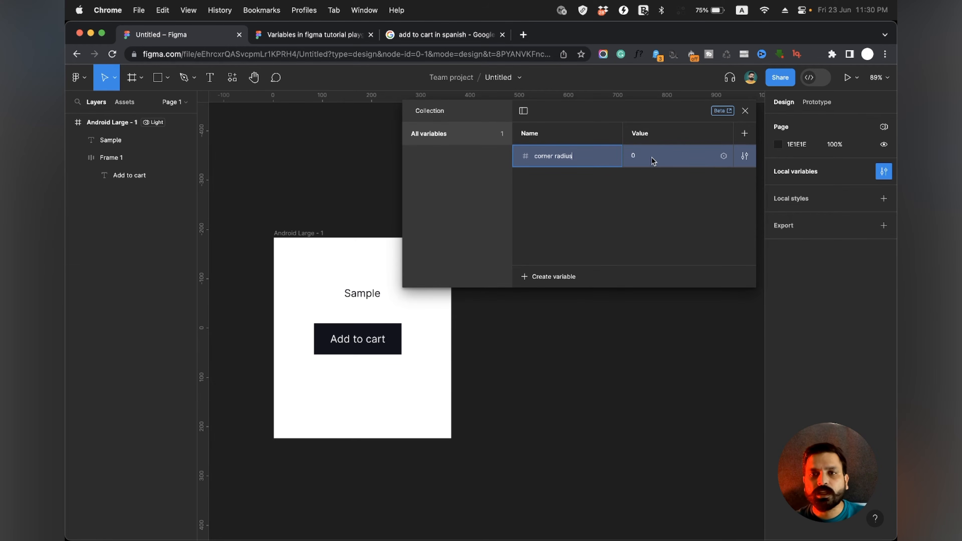
Step: Add a second mode to the new collection and name the two modes "sharp" and "Round"
{"action": "left_click", "coordinate": [745, 133]}
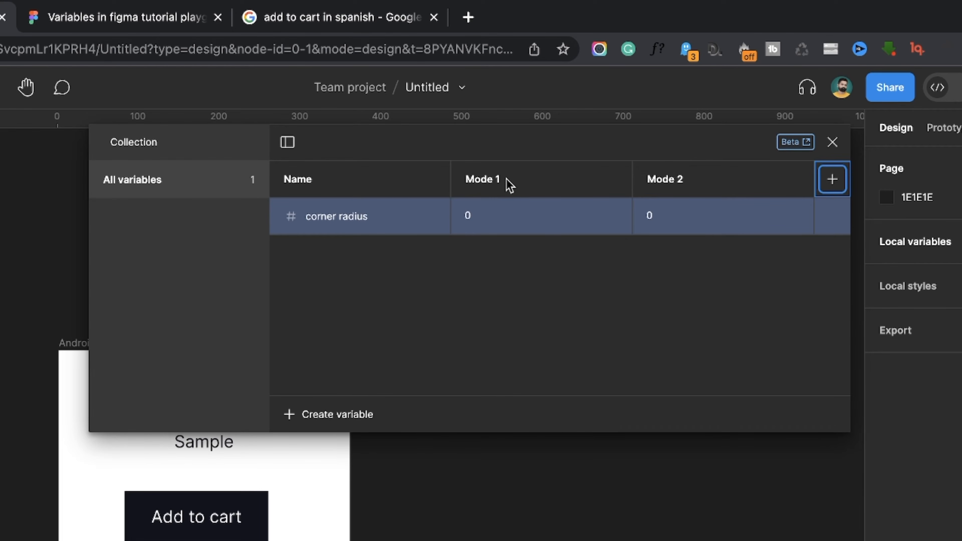
{"action": "double_click", "coordinate": [510, 185]}
{"action": "type", "text": "sha"}
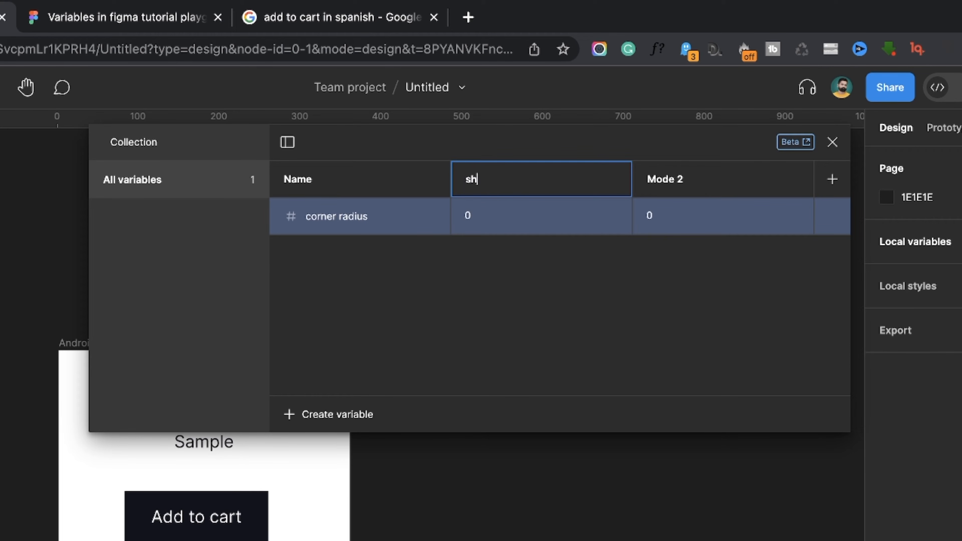
{"action": "key", "text": "BackSpace"}
{"action": "key", "text": "BackSpace"}
{"action": "type", "text": "arp"}
{"action": "key", "text": "BackSpace"}
{"action": "key", "text": "BackSpace"}
{"action": "key", "text": "BackSpace"}
{"action": "type", "text": "harp"}
{"action": "double_click", "coordinate": [671, 179]}
{"action": "type", "text": "Round"}
{"action": "key", "text": "Return"}
Step: Set the corner radius variable's Round value to 16 and close the variables window
{"action": "left_click", "coordinate": [462, 215]}
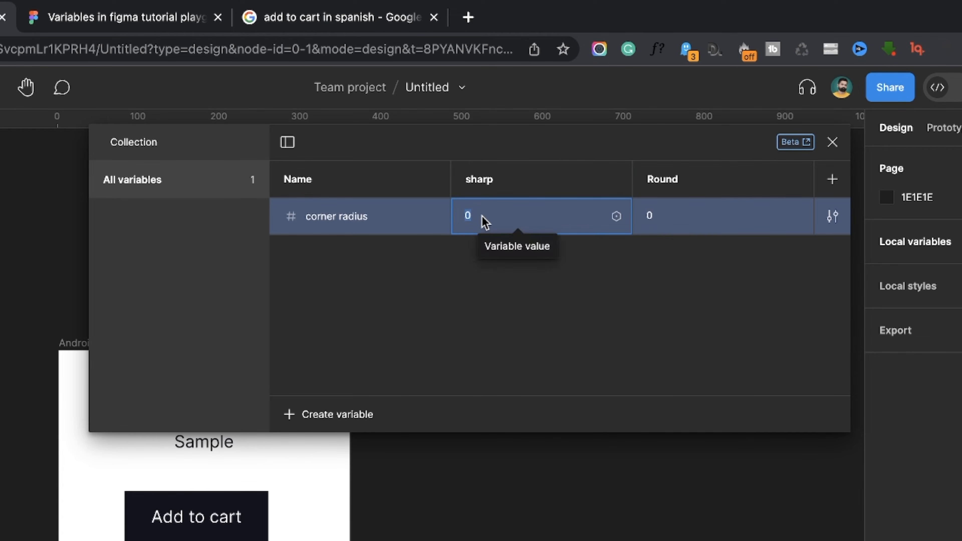
{"action": "left_click", "coordinate": [676, 215]}
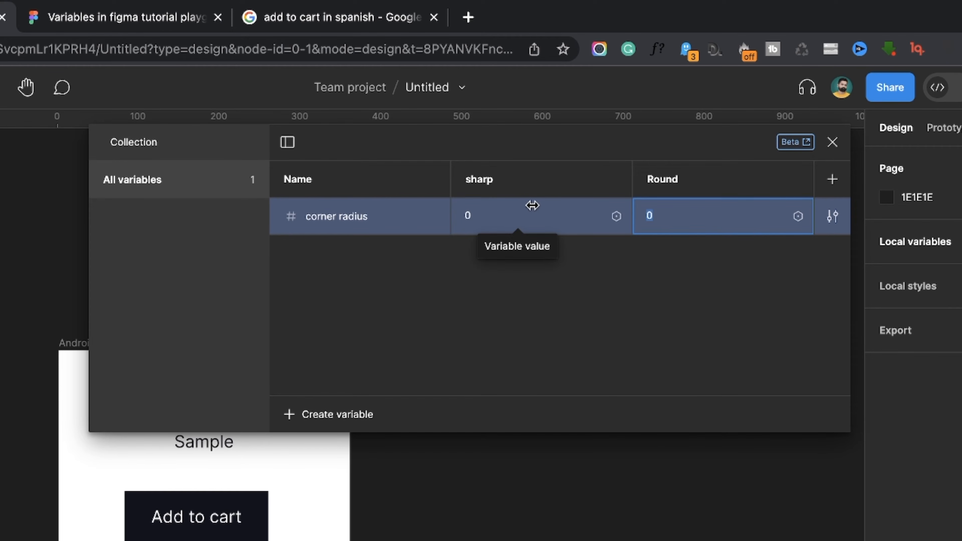
{"action": "type", "text": "16"}
{"action": "key", "text": "Return"}
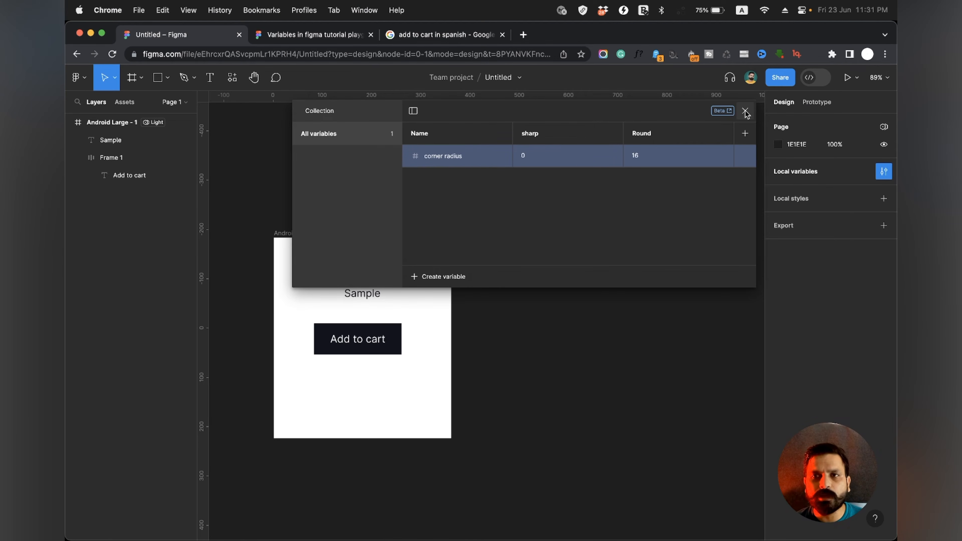
{"action": "key", "text": "Escape"}
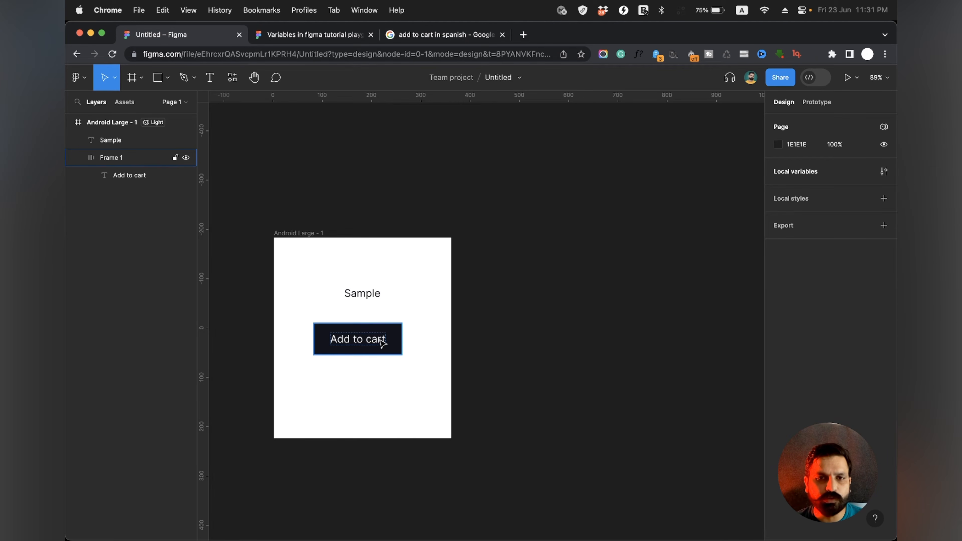
Step: Apply the corner radius variable to the corner radius of the Add to cart button's frame
{"action": "left_click", "coordinate": [398, 337]}
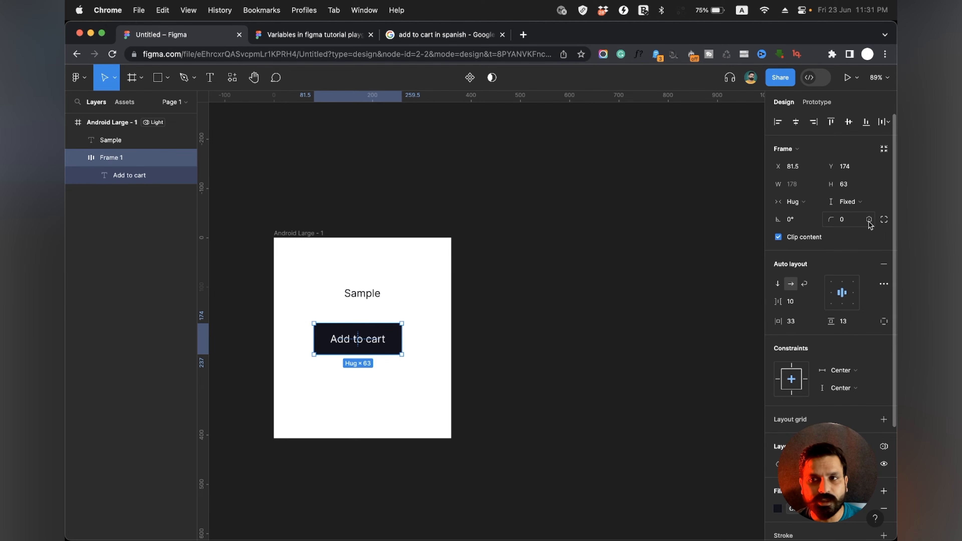
{"action": "left_click", "coordinate": [869, 221]}
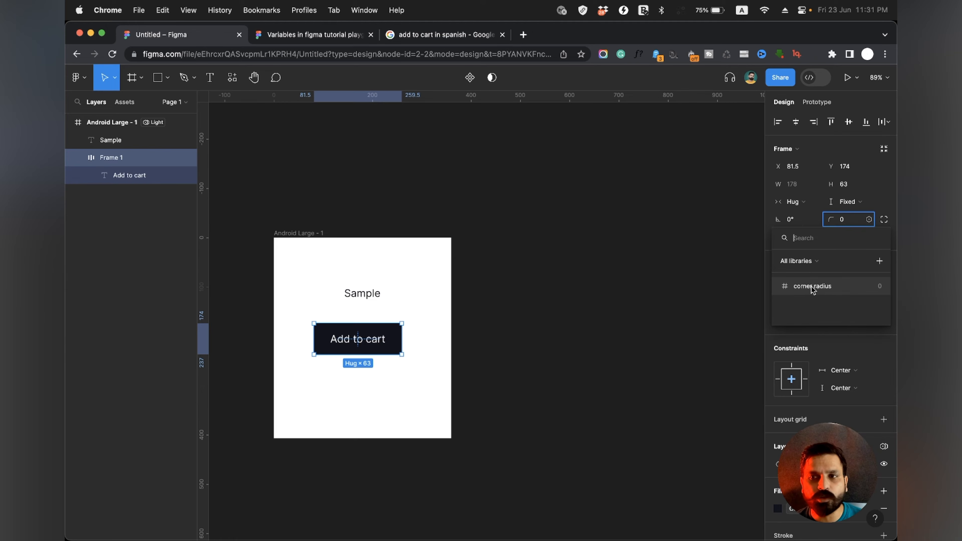
{"action": "left_click", "coordinate": [820, 287]}
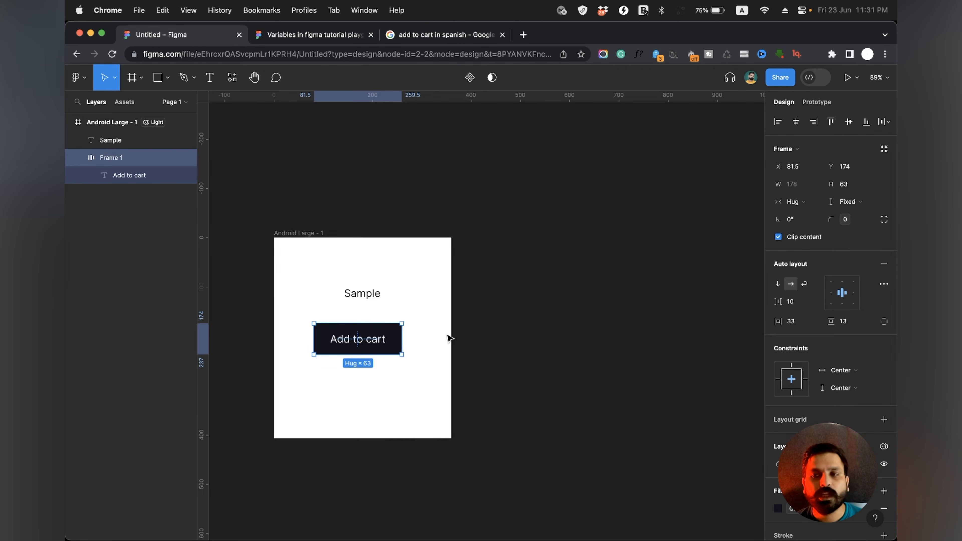
{"action": "left_click", "coordinate": [501, 333]}
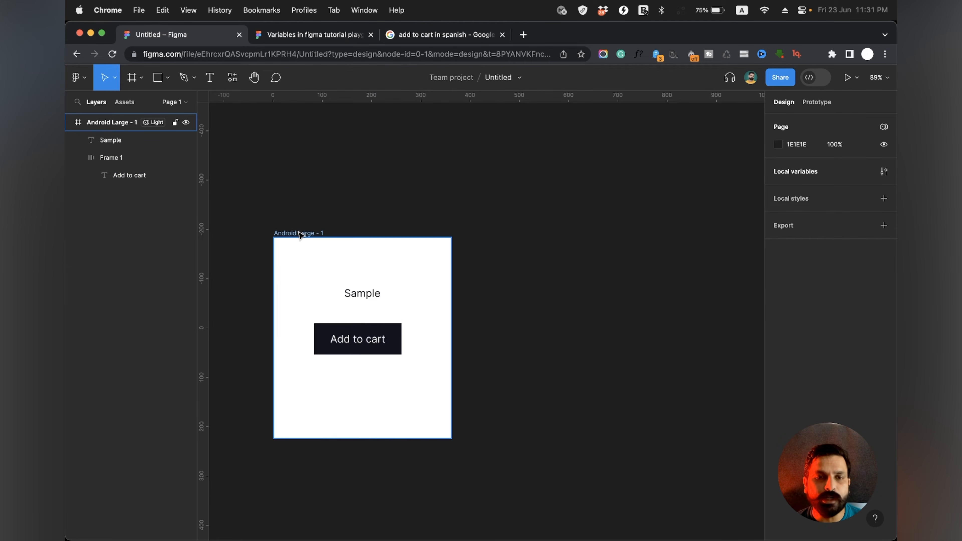
Step: Move the Android Large - 1 frame to about X 146, Y -294 and set its Collection variable mode to Round
{"action": "left_click", "coordinate": [300, 234]}
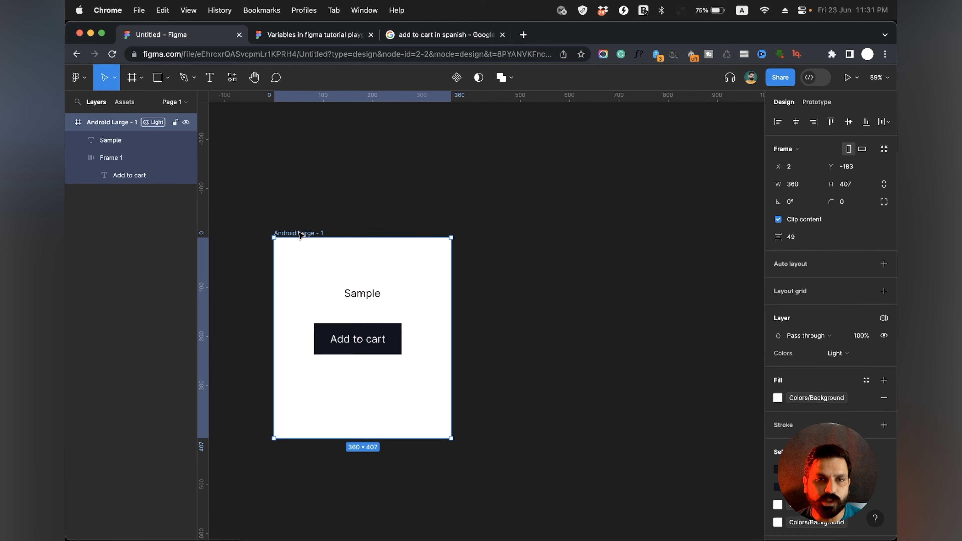
{"action": "left_click_drag", "start_coordinate": [300, 234], "coordinate": [332, 224]}
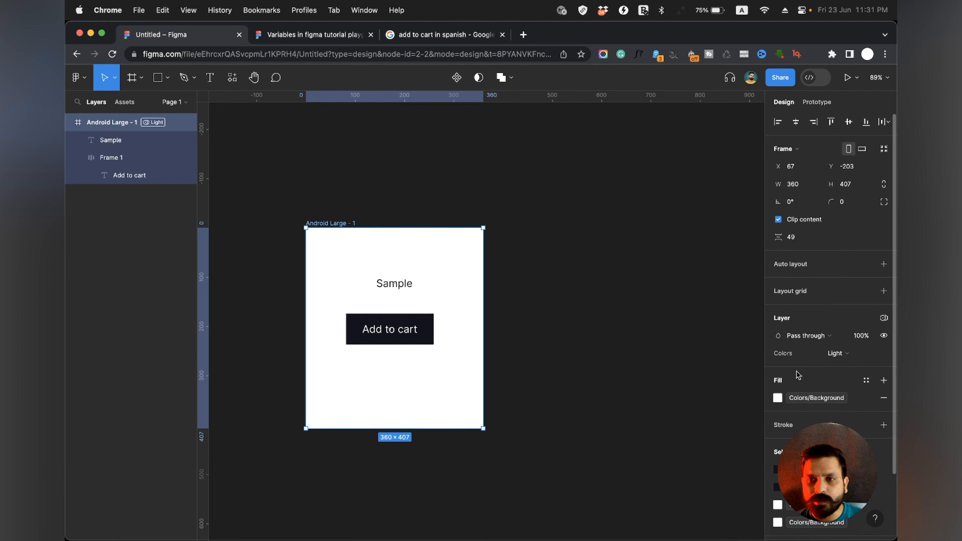
{"action": "left_click", "coordinate": [884, 319]}
{"action": "mouse_move", "coordinate": [825, 370]}
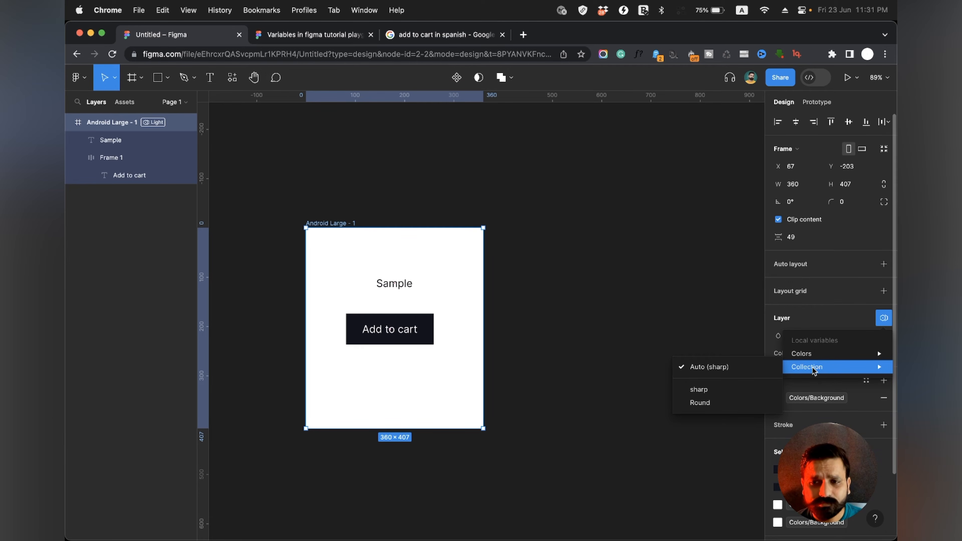
{"action": "left_click", "coordinate": [707, 407]}
{"action": "left_click", "coordinate": [619, 404]}
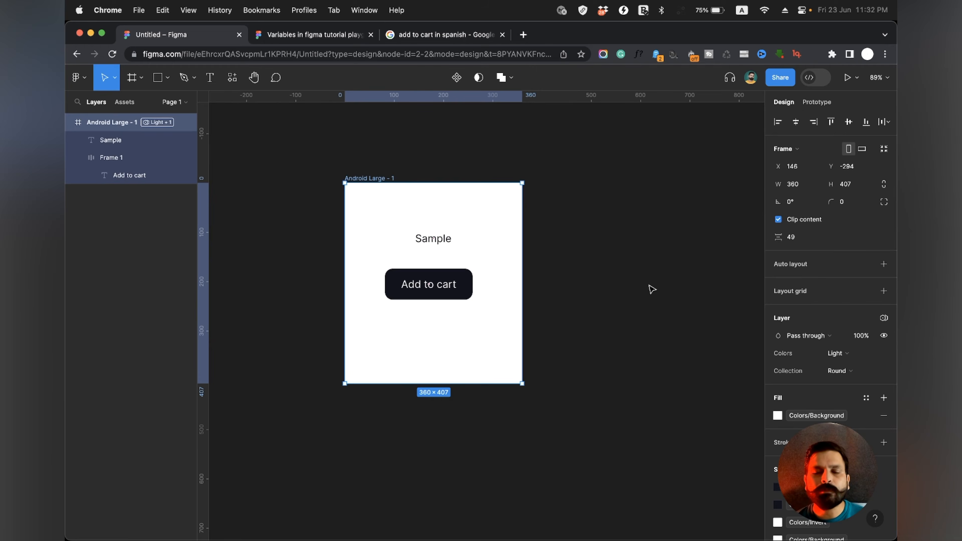
{"action": "left_click", "coordinate": [650, 286]}
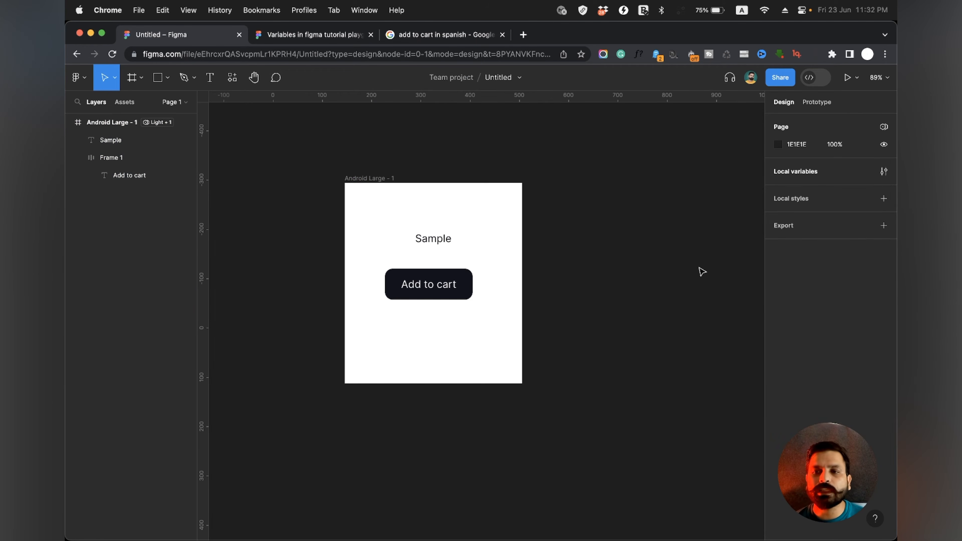
Step: Create another local variable collection and name it "language"
{"action": "left_click", "coordinate": [883, 174]}
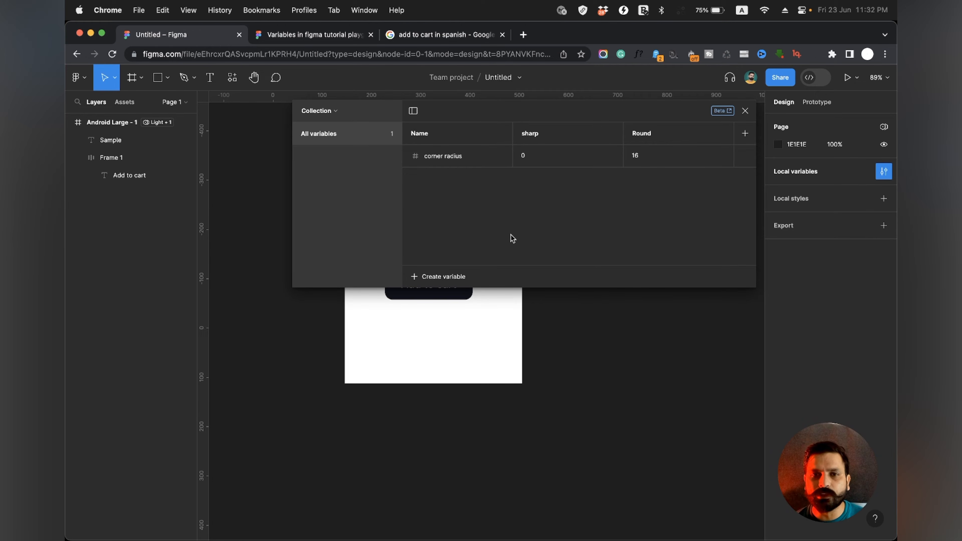
{"action": "left_click", "coordinate": [330, 111]}
{"action": "left_click", "coordinate": [301, 178]}
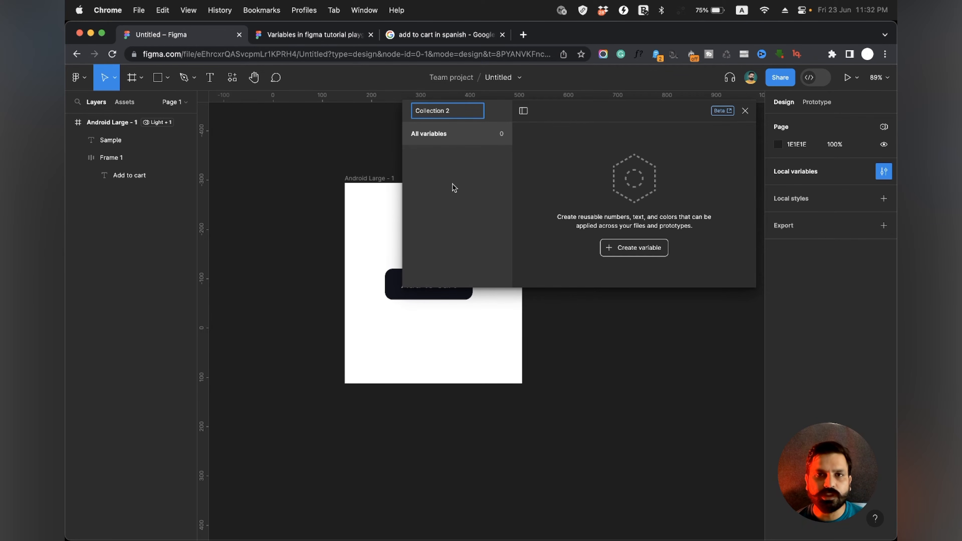
{"action": "triple_click", "coordinate": [455, 111]}
{"action": "type", "text": "la"}
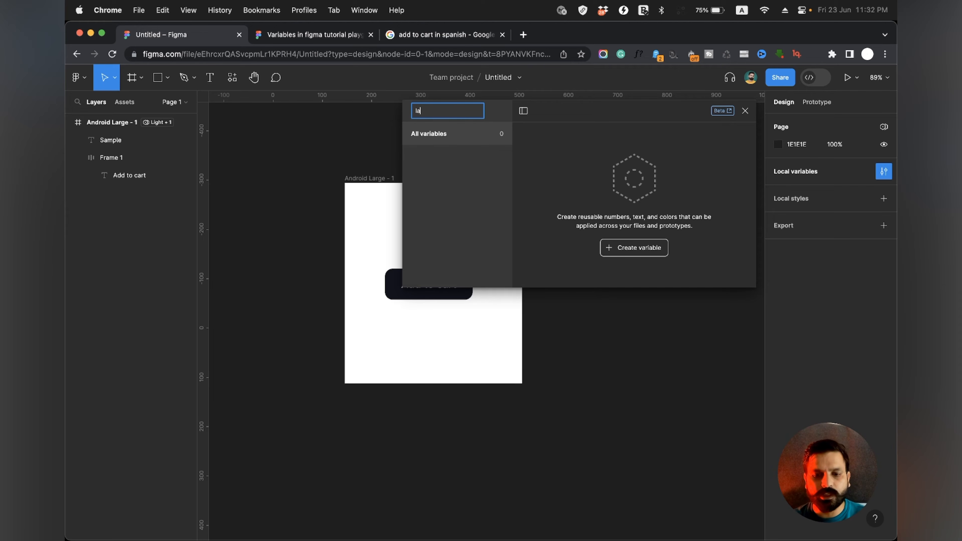
{"action": "type", "text": "nguage"}
{"action": "key", "text": "Return"}
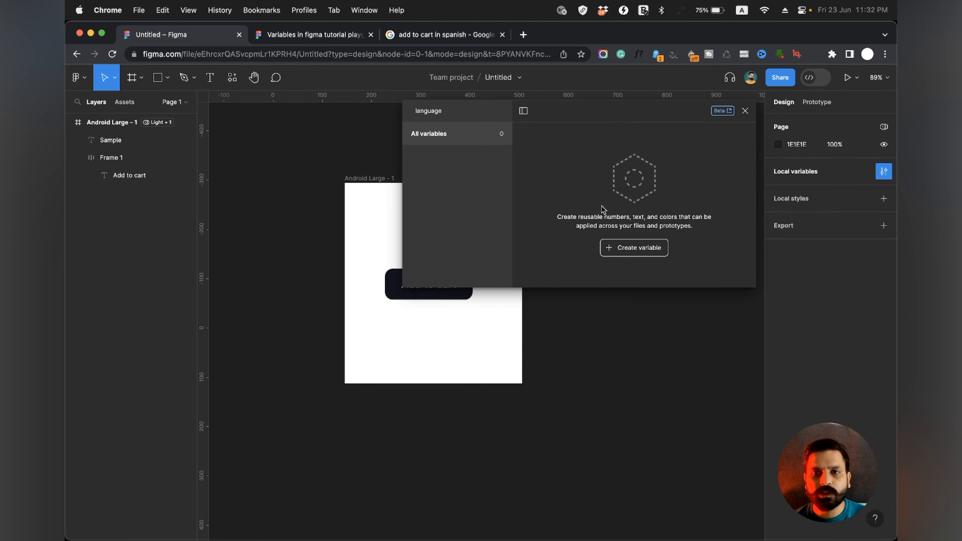
Step: Add a string variable named "language" to the language collection
{"action": "left_click", "coordinate": [636, 250]}
{"action": "left_click", "coordinate": [625, 296]}
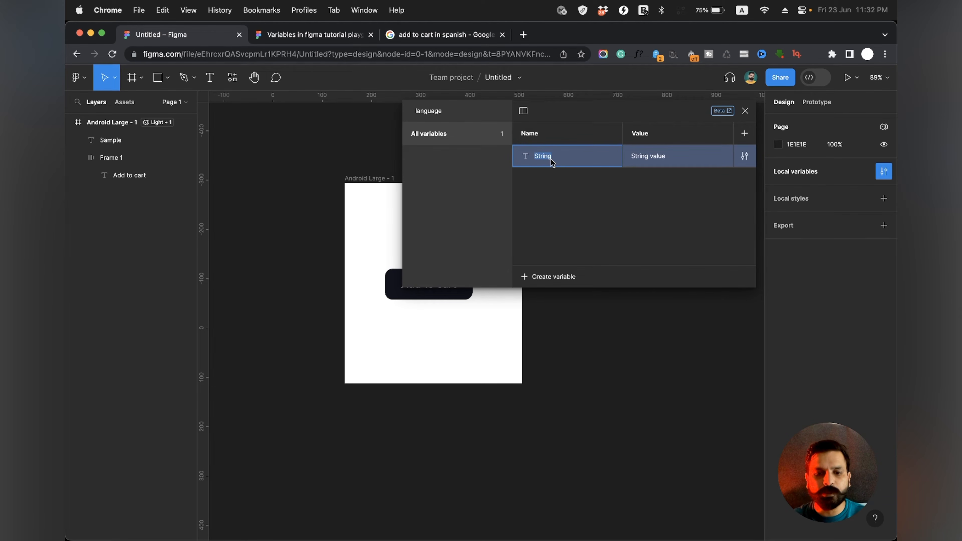
{"action": "type", "text": "language"}
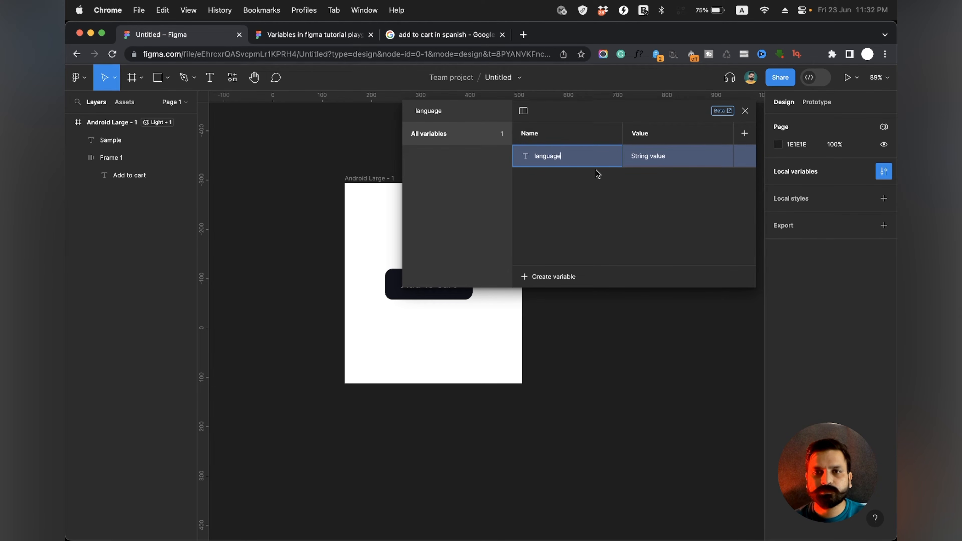
Step: Add a second mode to the language collection and name the two modes "English" and "Spanish"
{"action": "left_click", "coordinate": [745, 134]}
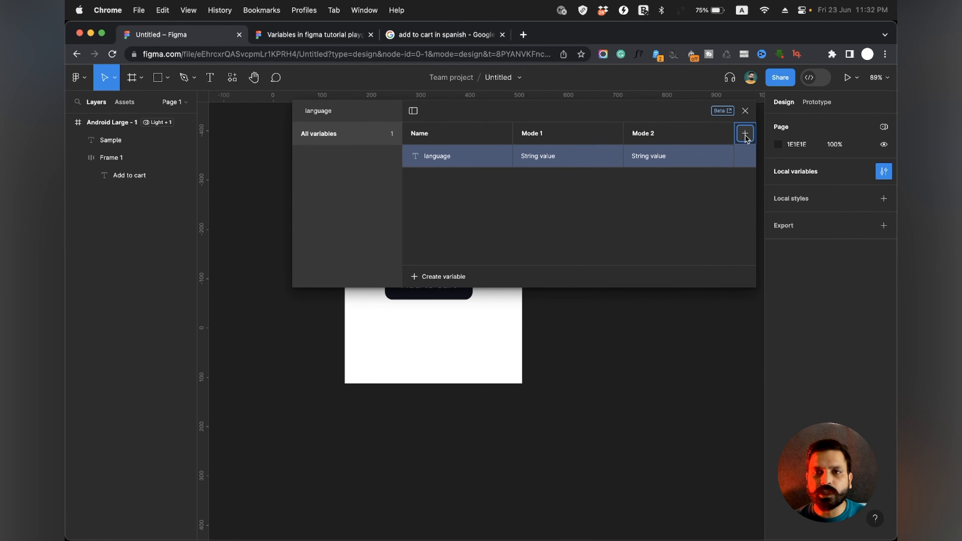
{"action": "double_click", "coordinate": [540, 131]}
{"action": "type", "text": "English"}
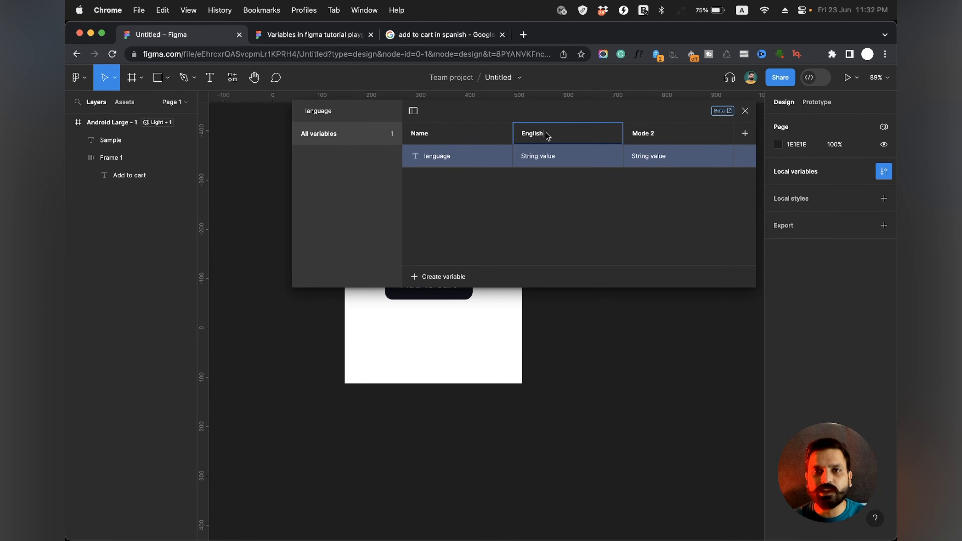
{"action": "double_click", "coordinate": [646, 134]}
{"action": "type", "text": "Spanish"}
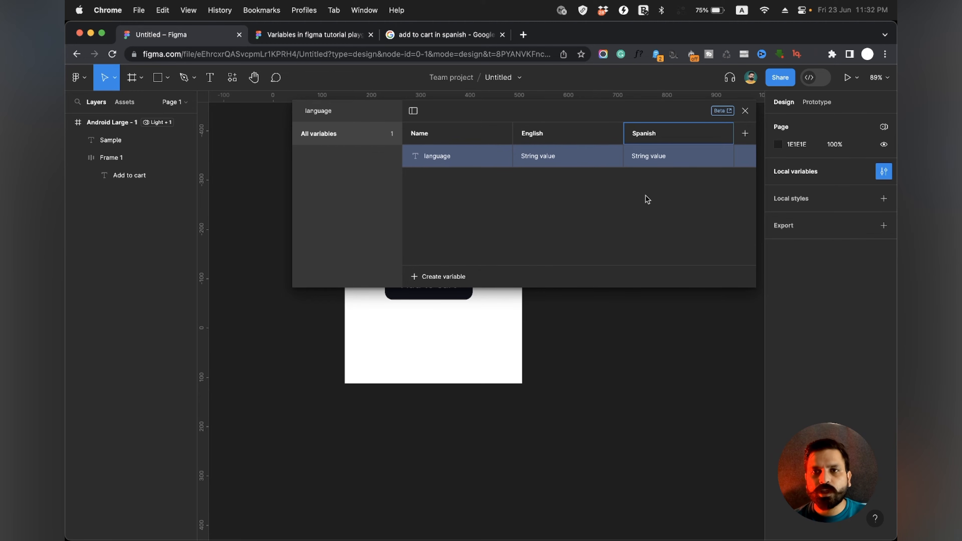
{"action": "key", "text": "Return"}
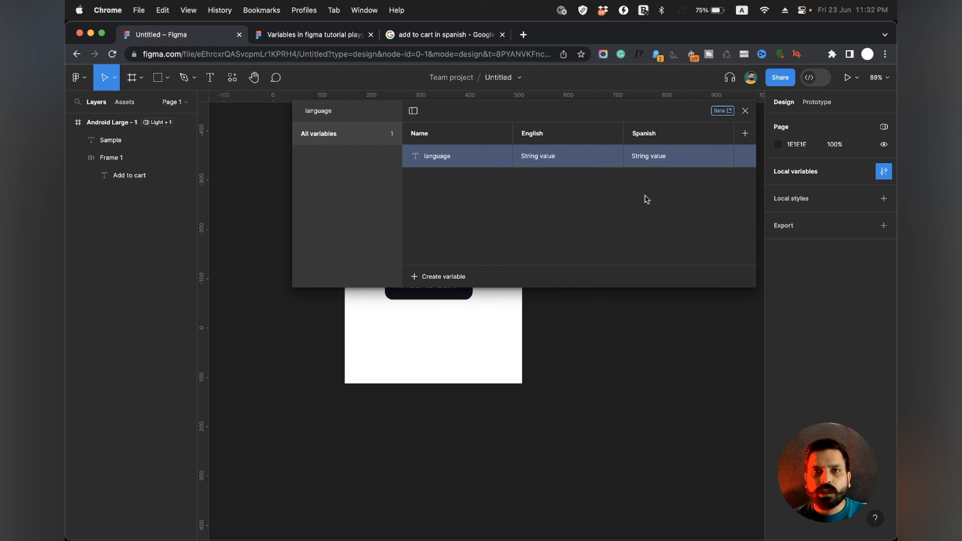
Step: Set the English value of the language variable to "Add to cart"
{"action": "double_click", "coordinate": [542, 154]}
{"action": "type", "text": "Add to"}
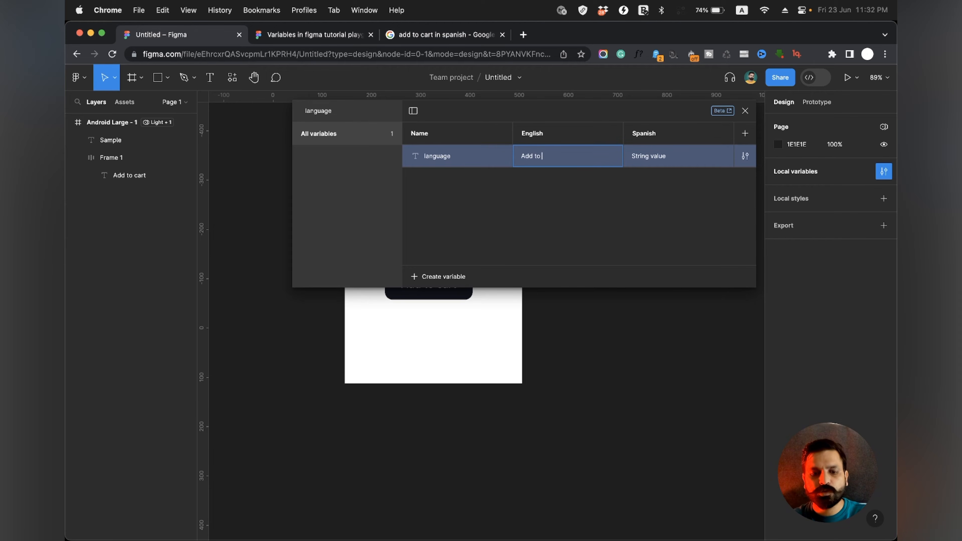
{"action": "key", "text": "Return"}
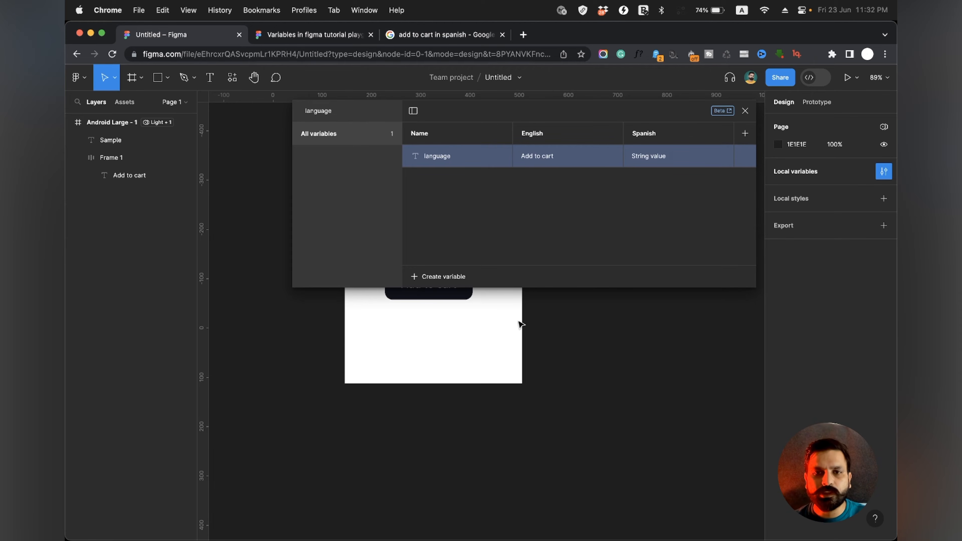
Step: Copy the Spanish translation from the Google results into the language variable's Spanish value as "Añadir a la cesta" and close the variables window
{"action": "scroll", "coordinate": [522, 320], "scroll_direction": "up", "scroll_amount": 3}
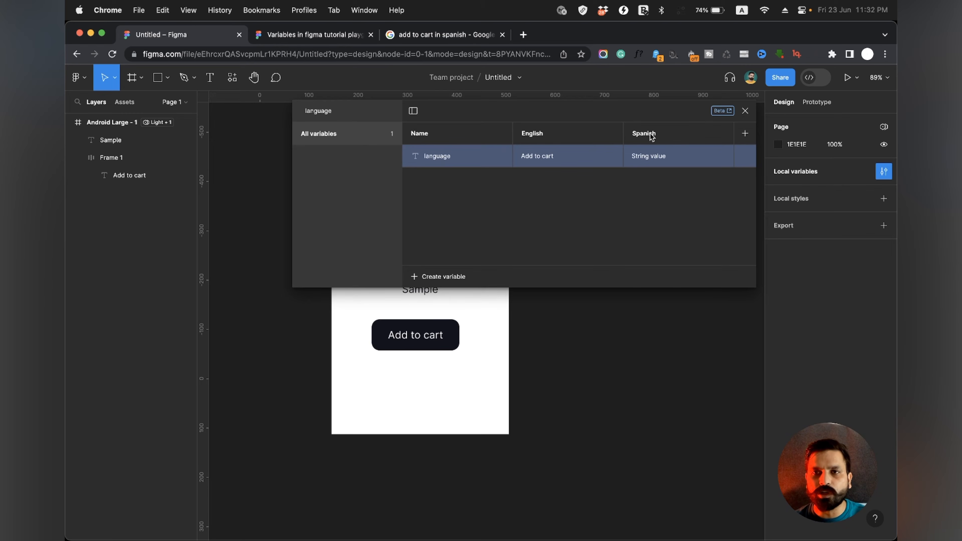
{"action": "double_click", "coordinate": [648, 156]}
{"action": "left_click", "coordinate": [496, 38]}
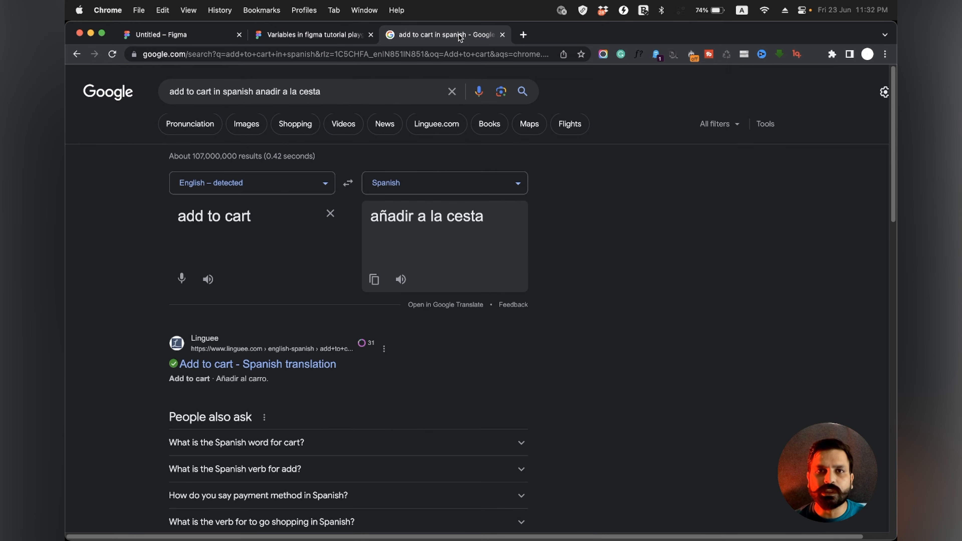
{"action": "left_click_drag", "start_coordinate": [370, 216], "coordinate": [541, 235]}
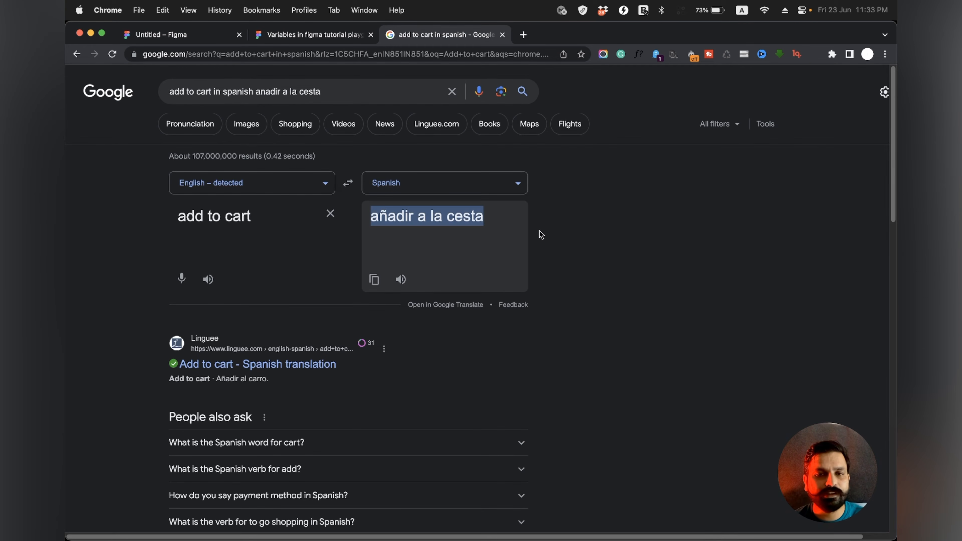
{"action": "key", "text": "super+c"}
{"action": "key", "text": "super+1"}
{"action": "key", "text": "super+v"}
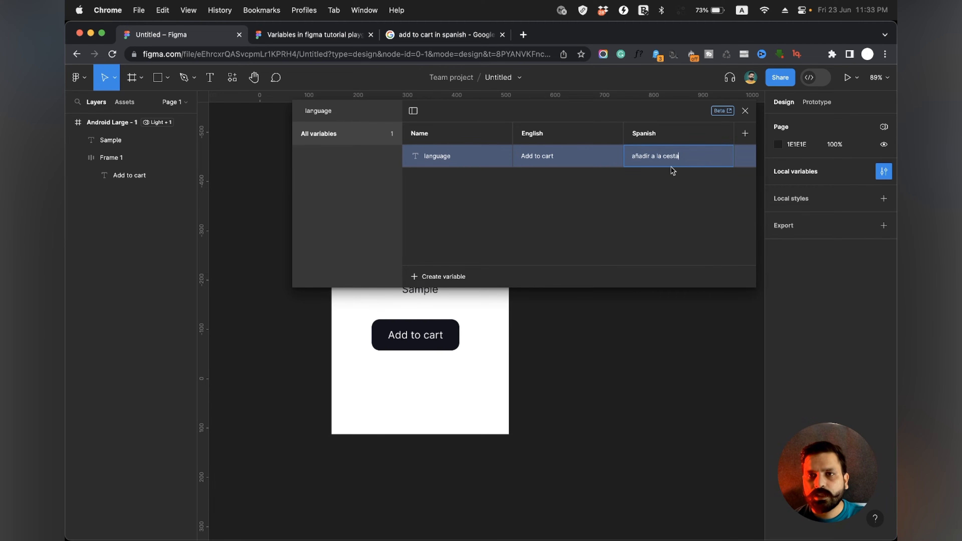
{"action": "type", "text": "A"}
{"action": "left_click", "coordinate": [635, 205]}
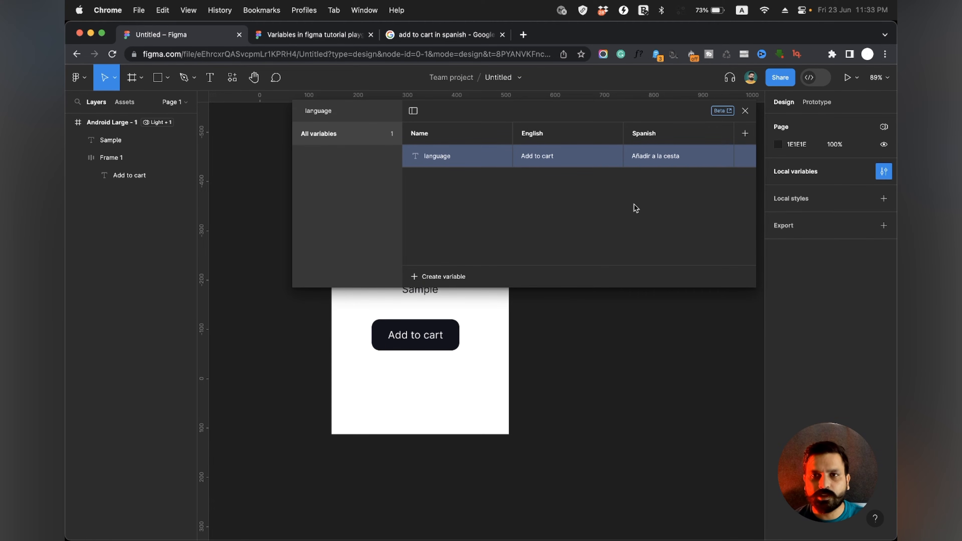
{"action": "left_click", "coordinate": [744, 110]}
Step: Apply the language string variable to the "Add to cart" text layer inside the button
{"action": "left_click", "coordinate": [420, 343]}
{"action": "double_click", "coordinate": [420, 343]}
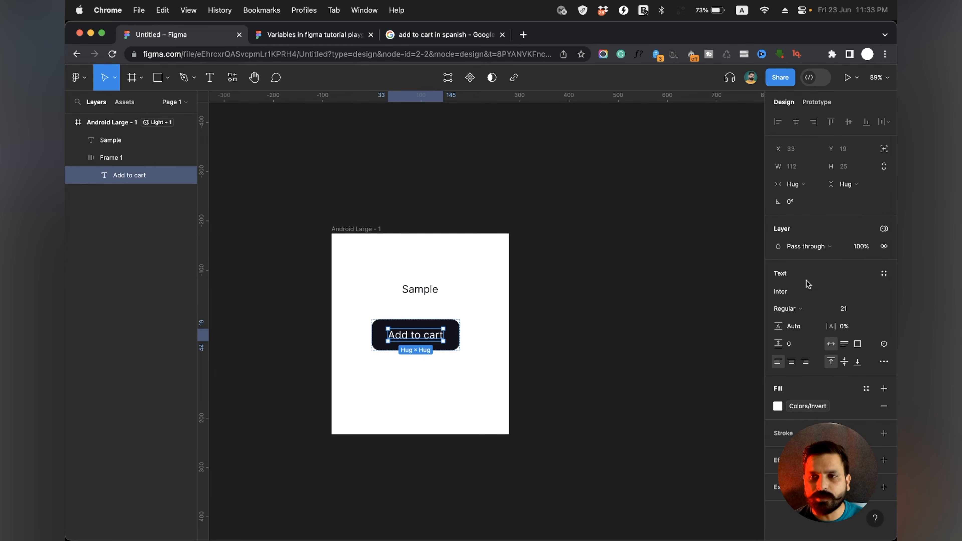
{"action": "left_click", "coordinate": [885, 345]}
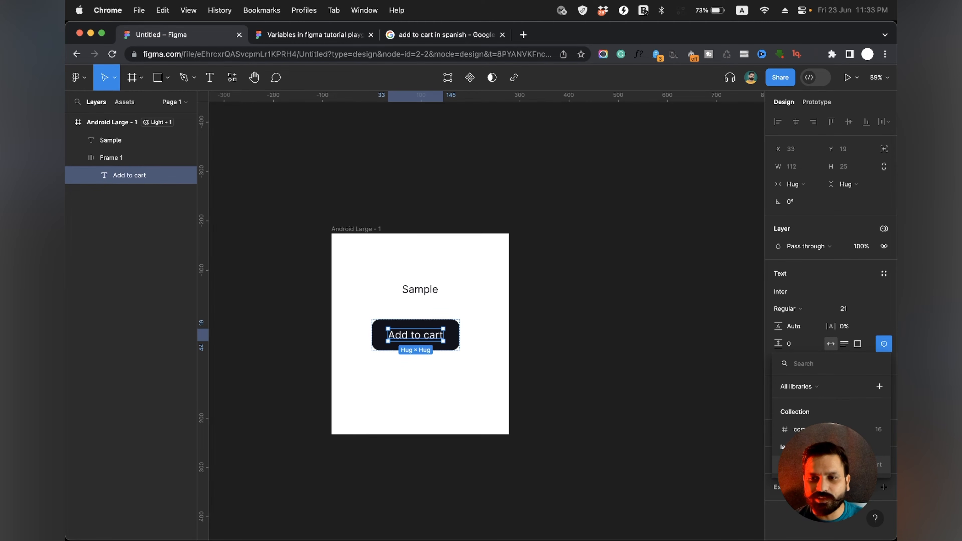
{"action": "key", "text": "Escape"}
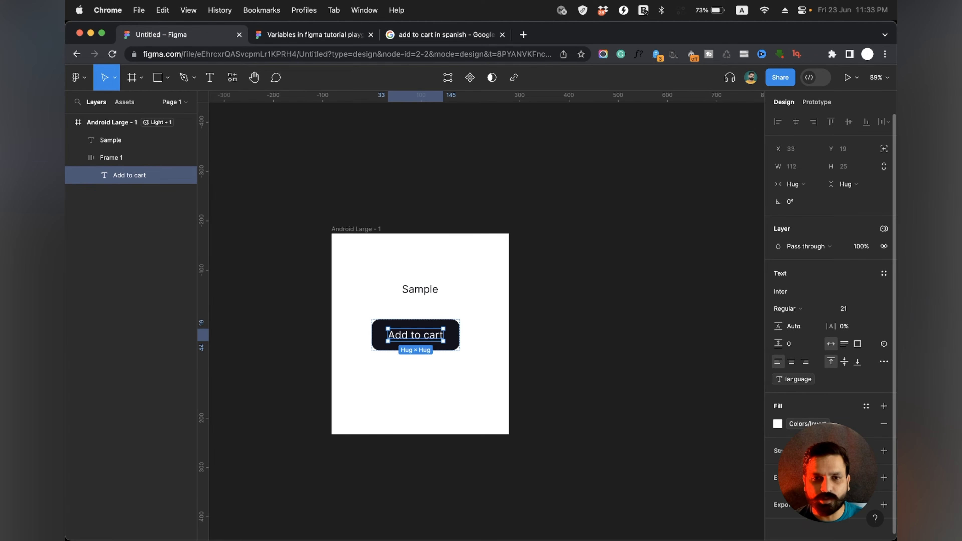
{"action": "left_click", "coordinate": [569, 405]}
Step: Set the language variable mode of the Android Large - 1 frame to Spanish
{"action": "left_click", "coordinate": [343, 228]}
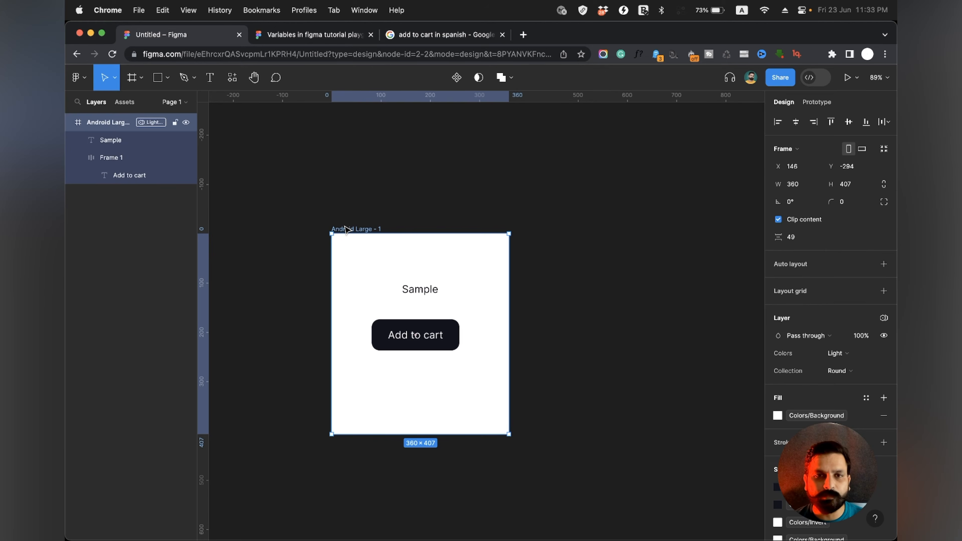
{"action": "left_click", "coordinate": [883, 319]}
{"action": "mouse_move", "coordinate": [815, 382]}
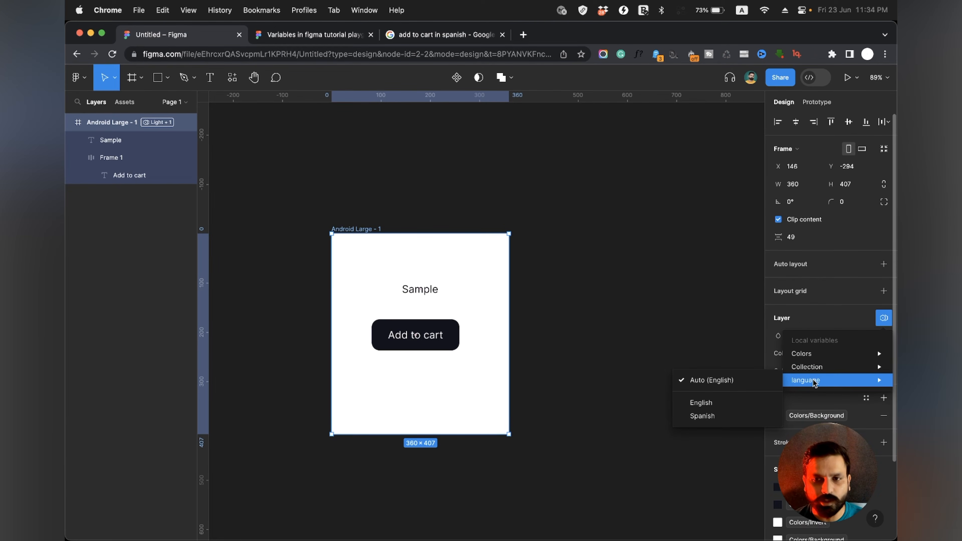
{"action": "left_click", "coordinate": [726, 416]}
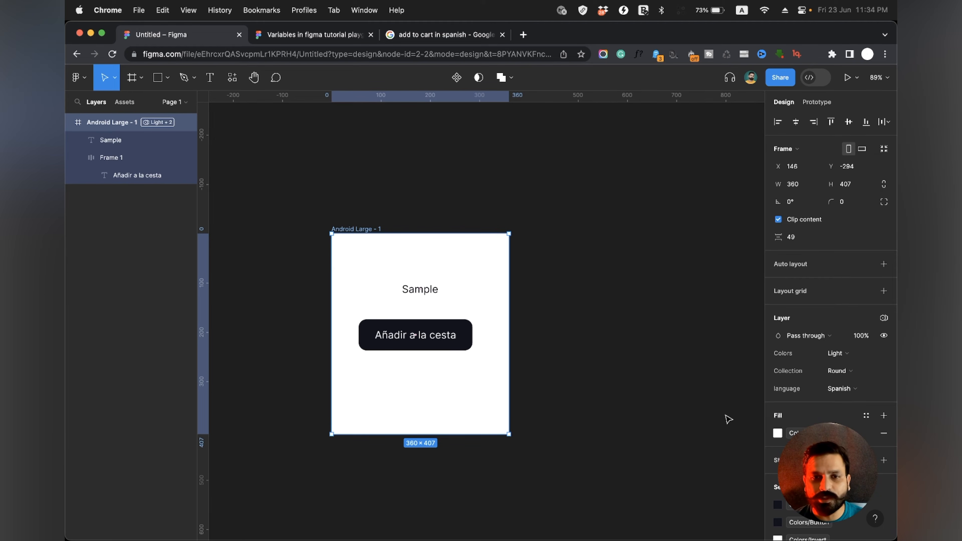
{"action": "left_click", "coordinate": [577, 351]}
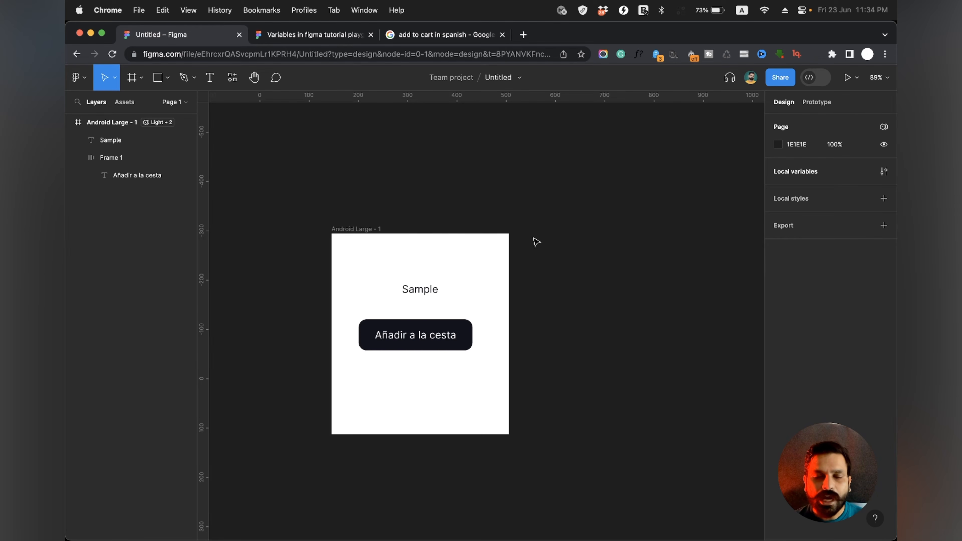
Step: Set the Android Large - 1 frame's Colors mode to Dark and its Collection mode to sharp
{"action": "left_click", "coordinate": [378, 229]}
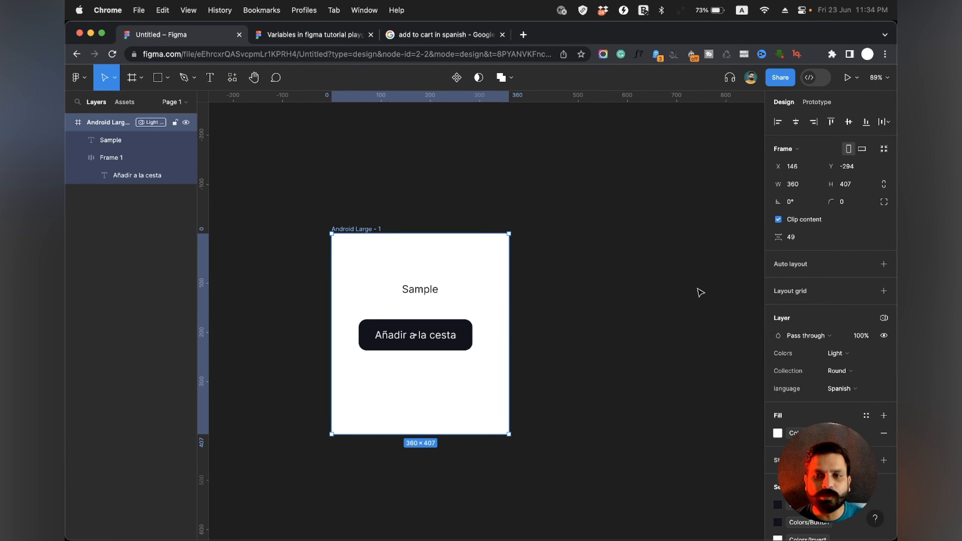
{"action": "left_click", "coordinate": [857, 360]}
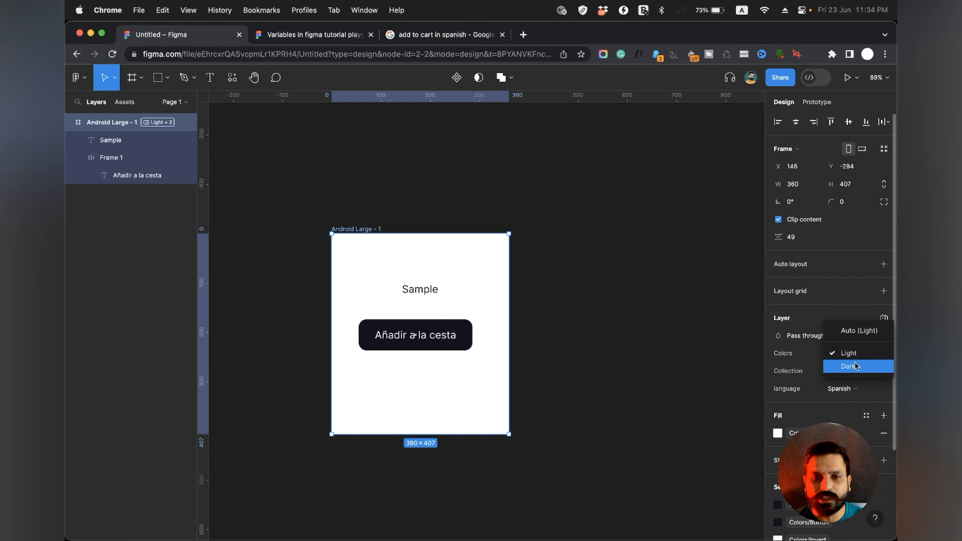
{"action": "left_click", "coordinate": [857, 367]}
{"action": "left_click", "coordinate": [852, 372]}
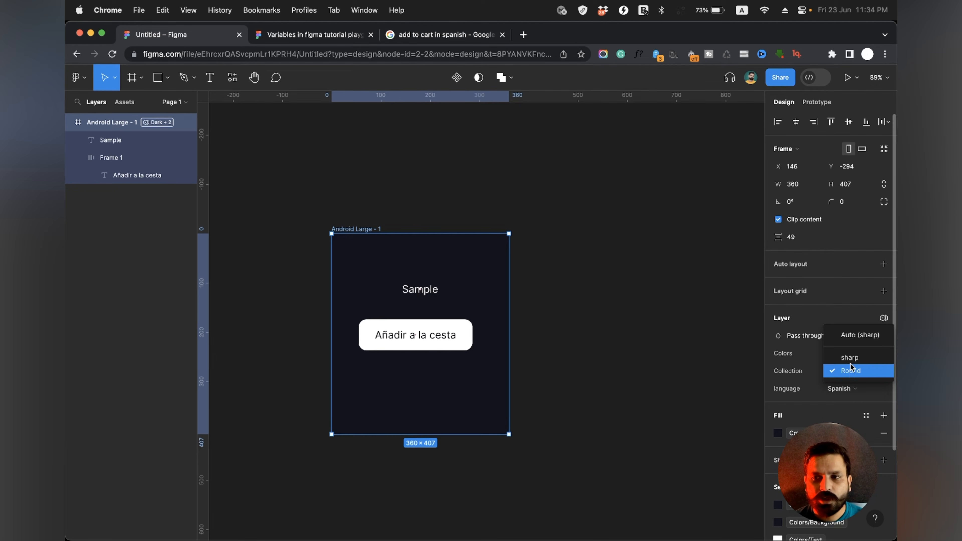
{"action": "left_click", "coordinate": [852, 363]}
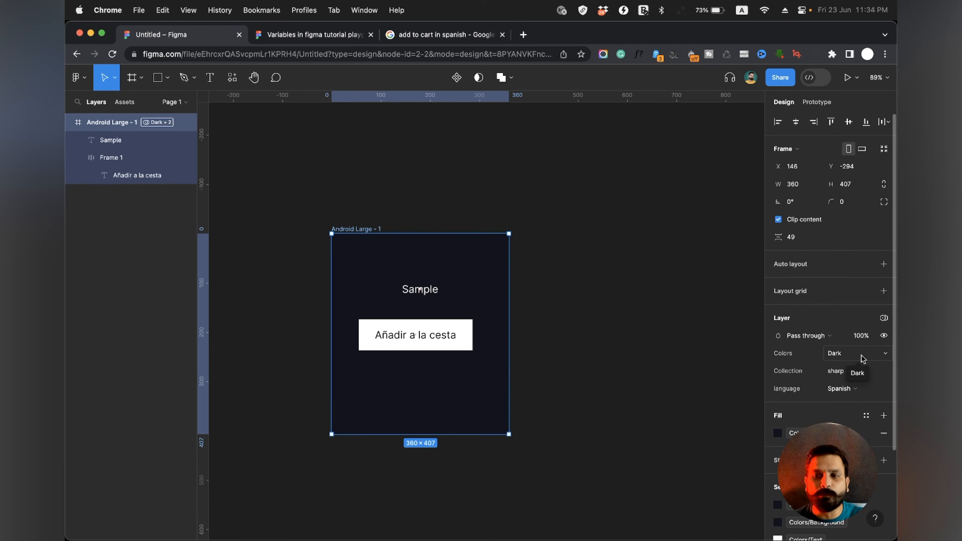
Step: Set the frame's language mode to English, switching its Colors mode to Light and back to Dark
{"action": "left_click", "coordinate": [843, 353]}
{"action": "left_click", "coordinate": [859, 342]}
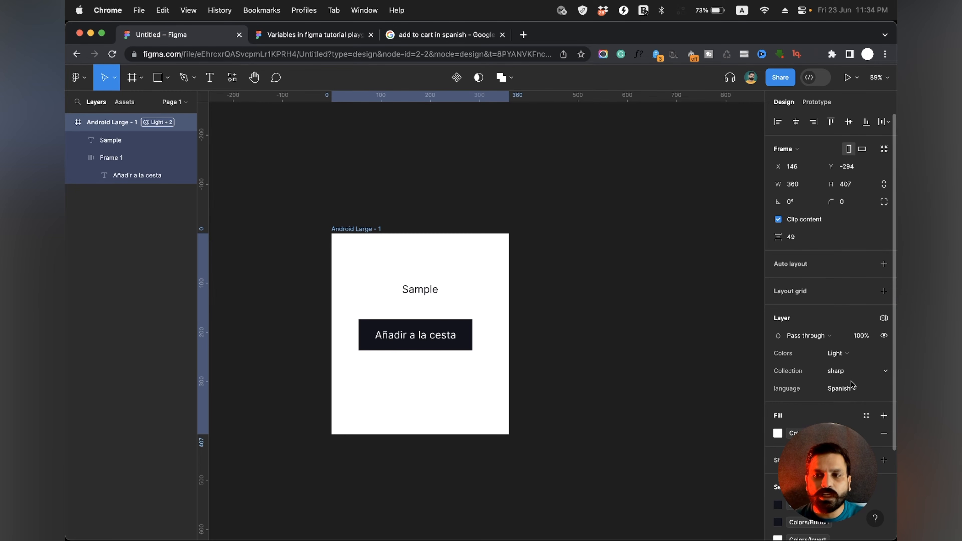
{"action": "left_click", "coordinate": [841, 388]}
{"action": "left_click", "coordinate": [851, 379]}
{"action": "left_click", "coordinate": [844, 359]}
{"action": "left_click", "coordinate": [845, 366]}
Step: Try switching the Android Large - 1 frame's Collection mode between Round and sharp
{"action": "left_click", "coordinate": [840, 371]}
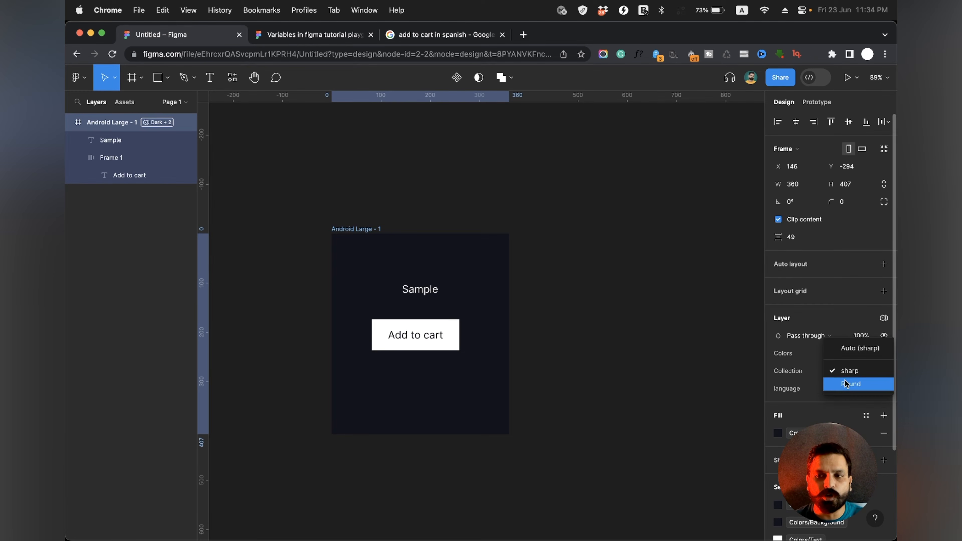
{"action": "left_click", "coordinate": [847, 384]}
{"action": "left_click", "coordinate": [846, 372]}
{"action": "left_click", "coordinate": [847, 383]}
Step: Move the Android Large - 1 frame slightly up and to the right on the canvas
{"action": "left_click", "coordinate": [608, 372]}
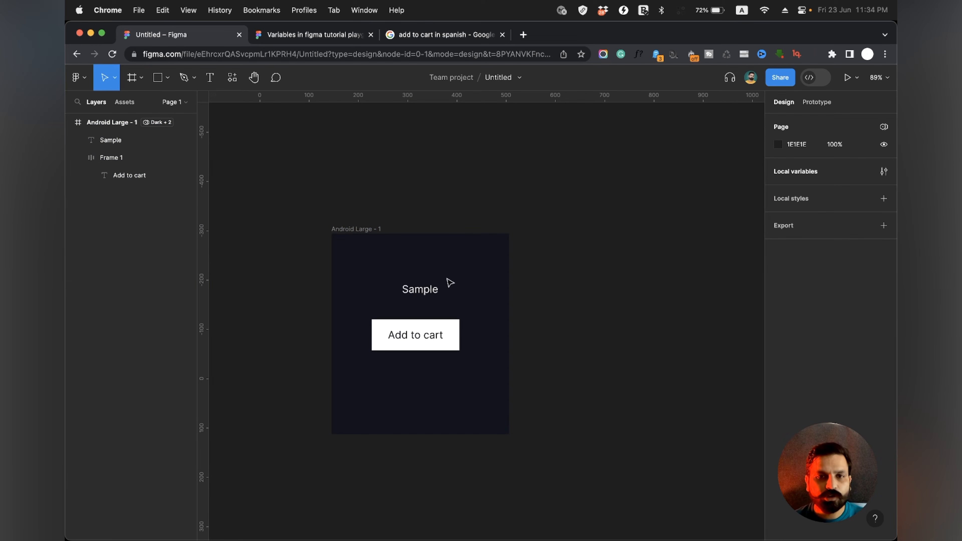
{"action": "left_click", "coordinate": [382, 230]}
{"action": "left_click", "coordinate": [518, 232]}
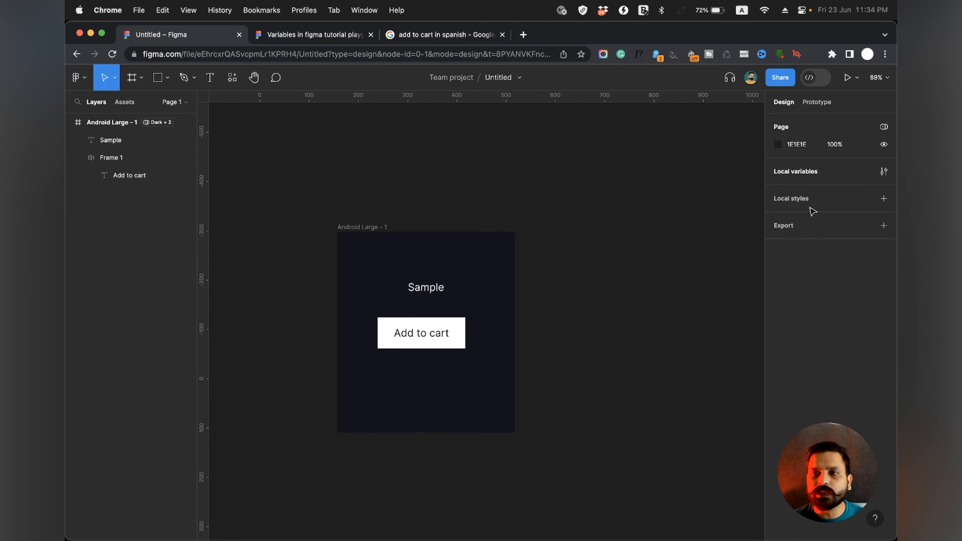
Step: Review the variables of the language and Colors collections in the local variables window
{"action": "left_click", "coordinate": [884, 172]}
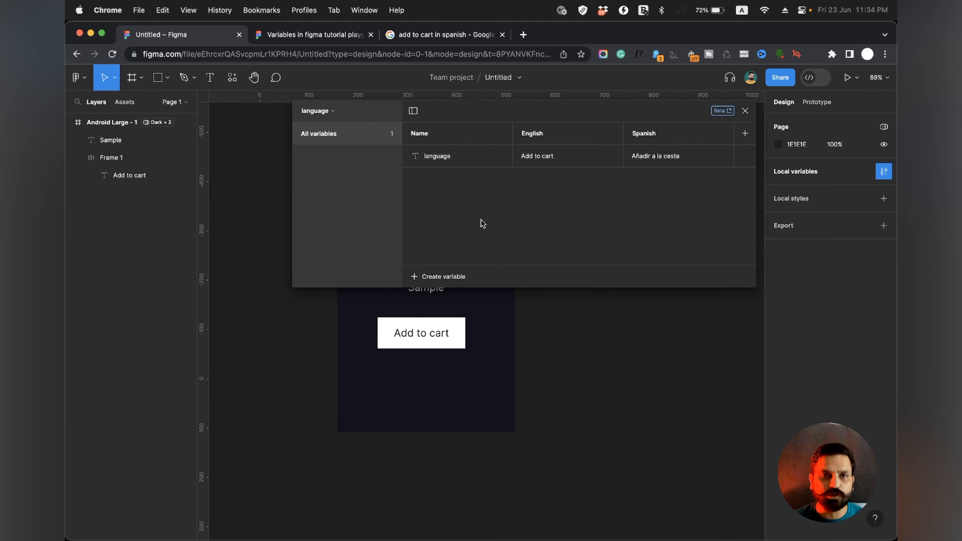
{"action": "left_click", "coordinate": [333, 110]}
{"action": "left_click", "coordinate": [319, 156]}
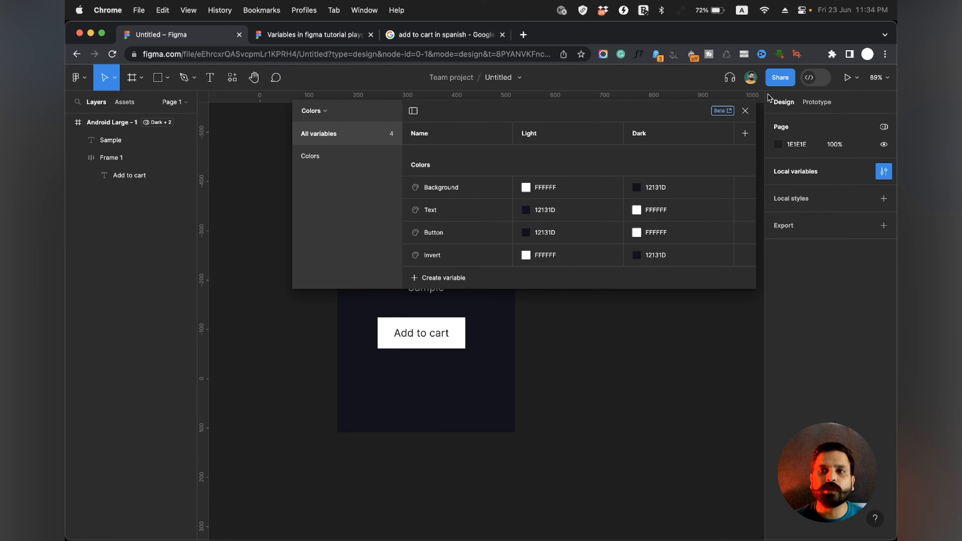
{"action": "left_click", "coordinate": [745, 111]}
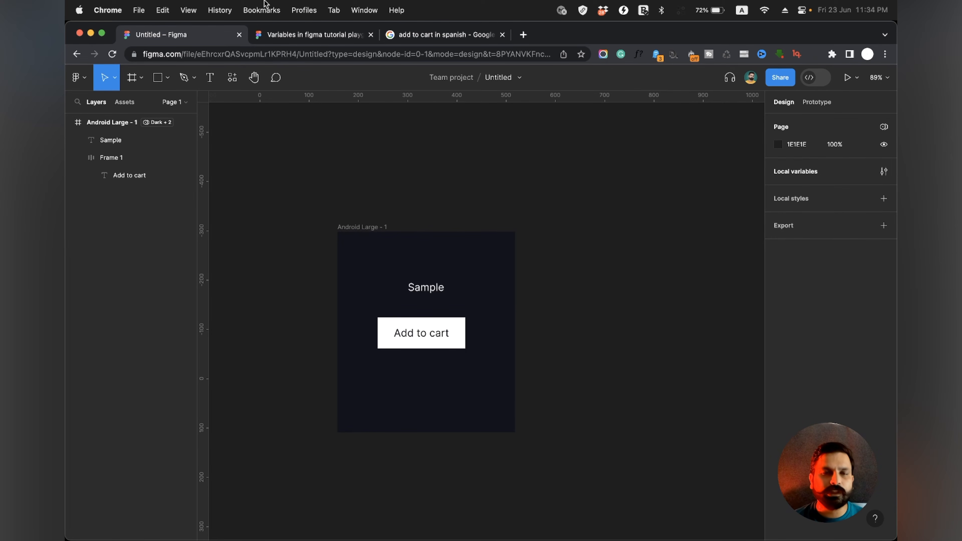
Step: Switch to the variables tutorial playground file and examine the Leatherette Sofa product screen
{"action": "left_click", "coordinate": [288, 36]}
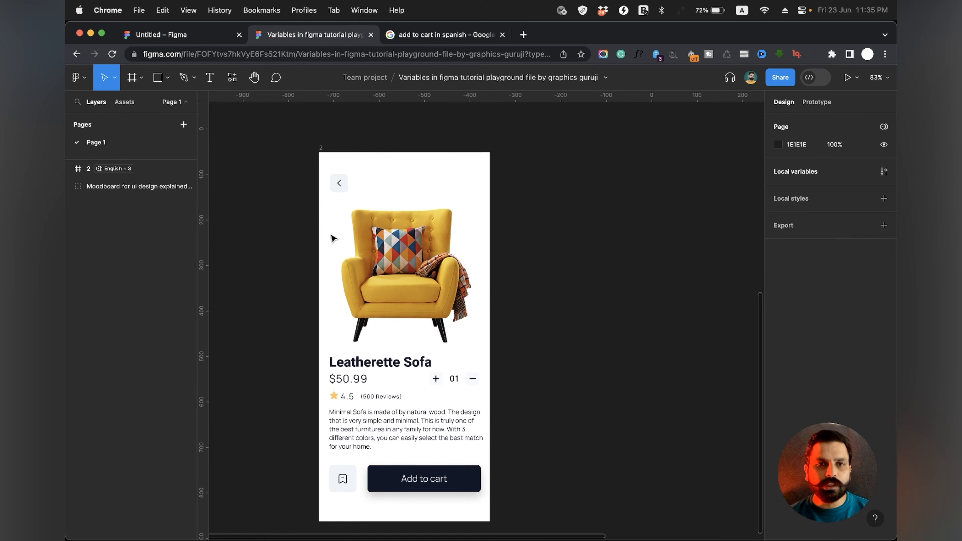
{"action": "left_click_drag", "start_coordinate": [287, 130], "coordinate": [532, 538]}
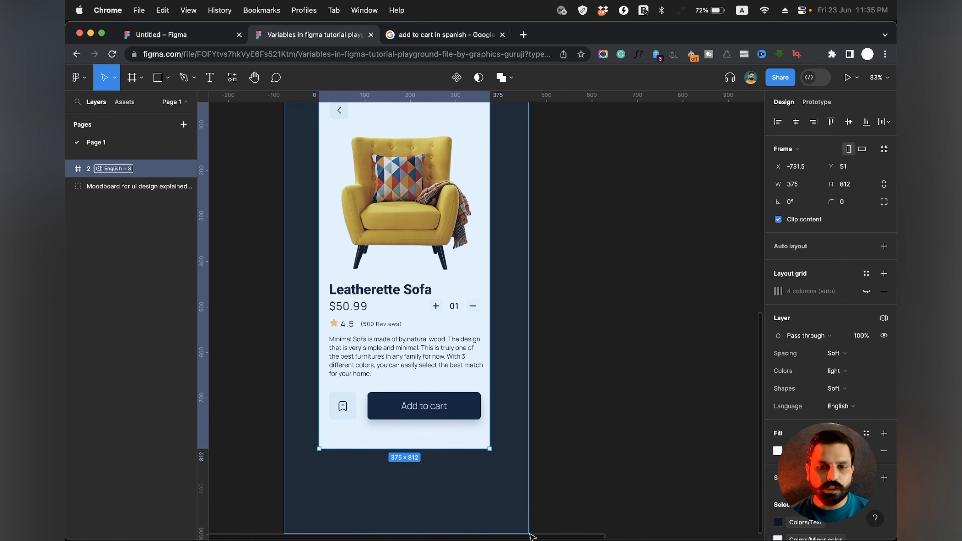
{"action": "left_click", "coordinate": [525, 489]}
{"action": "scroll", "coordinate": [547, 351], "scroll_direction": "up", "scroll_amount": 1}
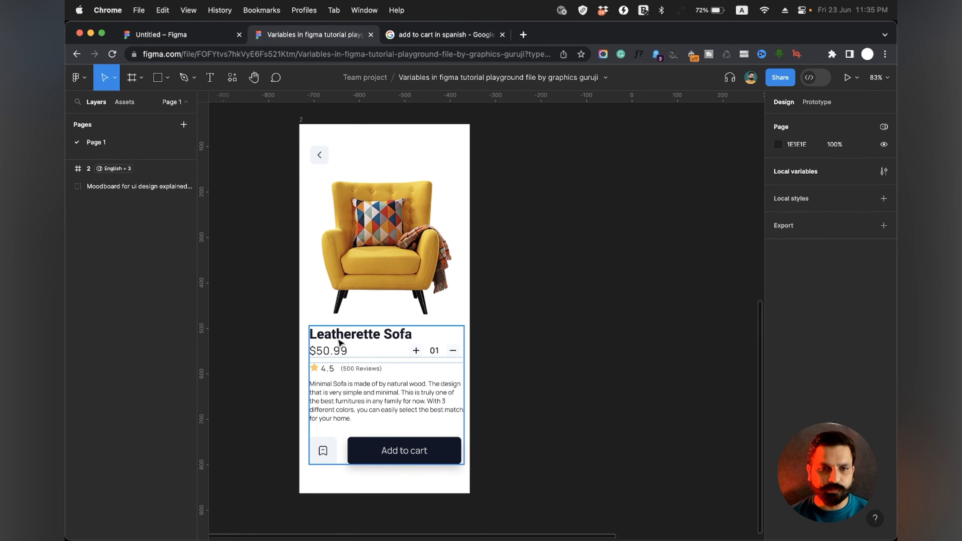
{"action": "scroll", "coordinate": [400, 426], "scroll_direction": "up", "scroll_amount": 5}
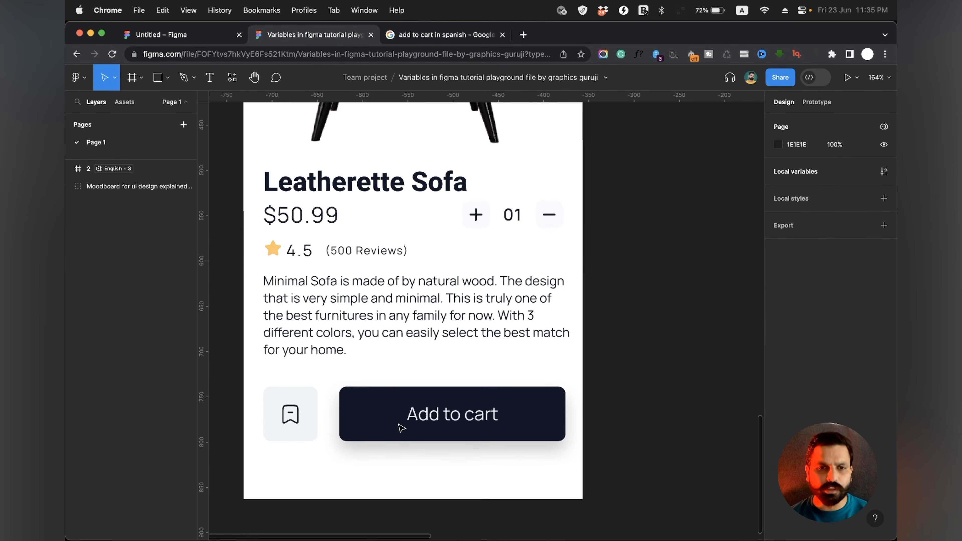
{"action": "scroll", "coordinate": [318, 427], "scroll_direction": "down", "scroll_amount": 5}
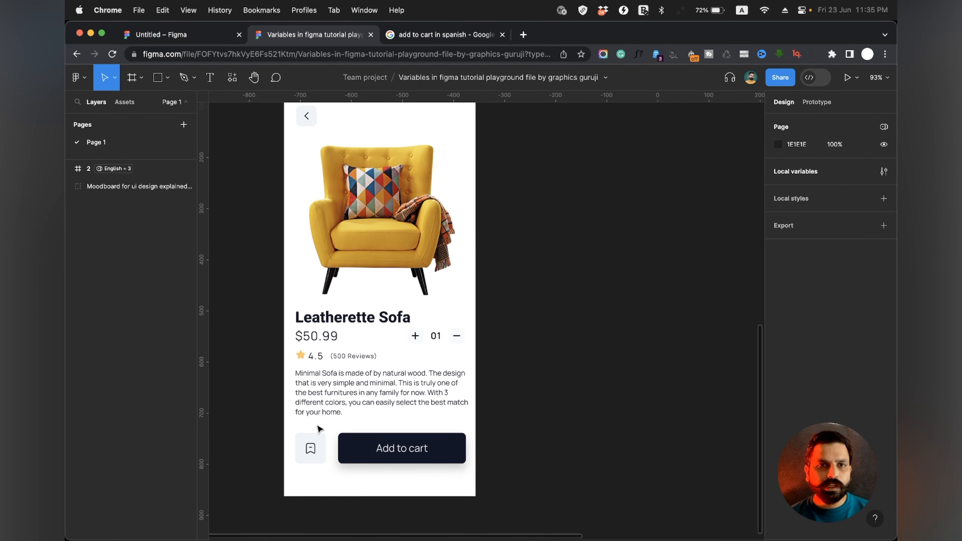
{"action": "scroll", "coordinate": [318, 428], "scroll_direction": "down", "scroll_amount": 2}
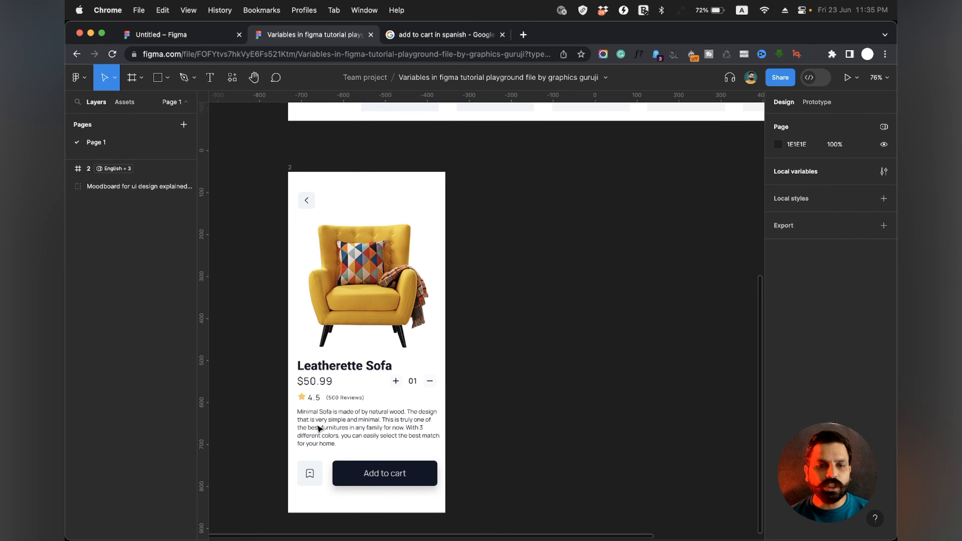
Step: Examine the Light Mode colour palette board above the sofa screen
{"action": "scroll", "coordinate": [318, 428], "scroll_direction": "down", "scroll_amount": 3}
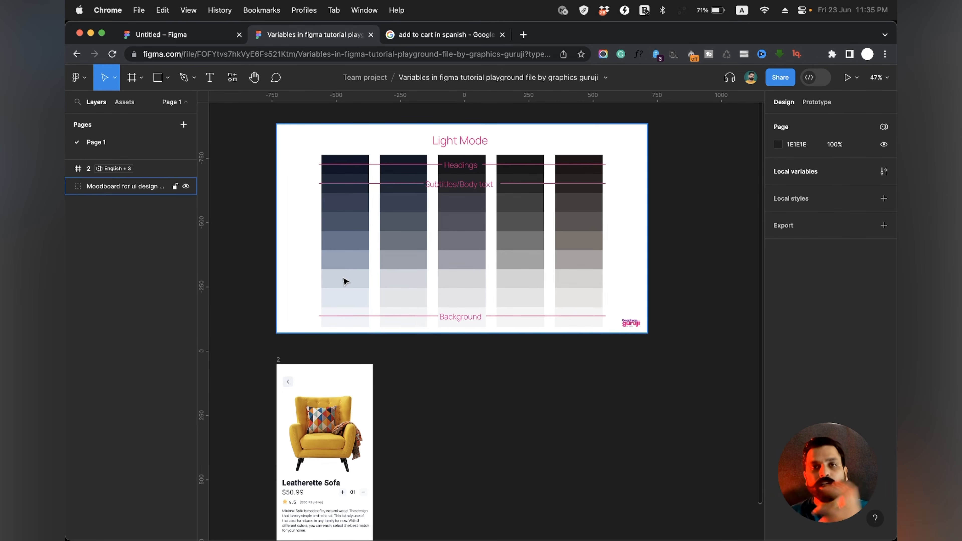
{"action": "scroll", "coordinate": [345, 281], "scroll_direction": "down", "scroll_amount": 5}
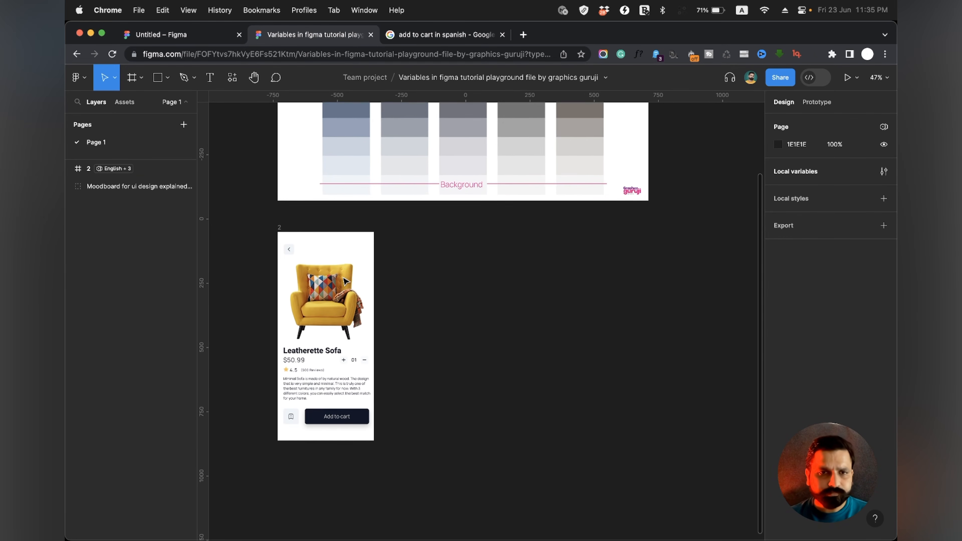
{"action": "scroll", "coordinate": [347, 215], "scroll_direction": "up", "scroll_amount": 4}
{"action": "scroll", "coordinate": [347, 216], "scroll_direction": "down", "scroll_amount": 1}
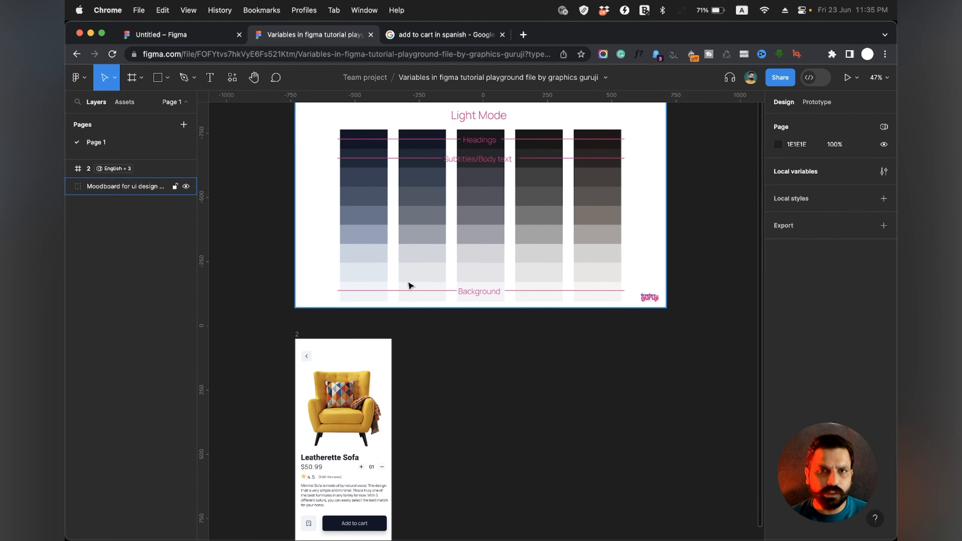
Step: Open the Colors collection in the local variables window beside the sofa product screen
{"action": "scroll", "coordinate": [409, 281], "scroll_direction": "down", "scroll_amount": 3}
{"action": "scroll", "coordinate": [409, 284], "scroll_direction": "up", "scroll_amount": 4}
{"action": "left_click", "coordinate": [291, 153]}
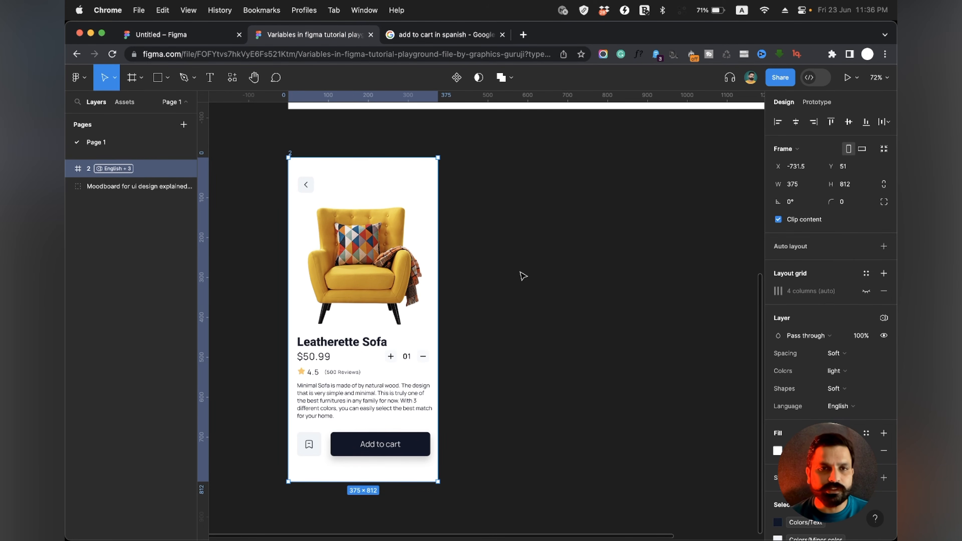
{"action": "left_click", "coordinate": [639, 232]}
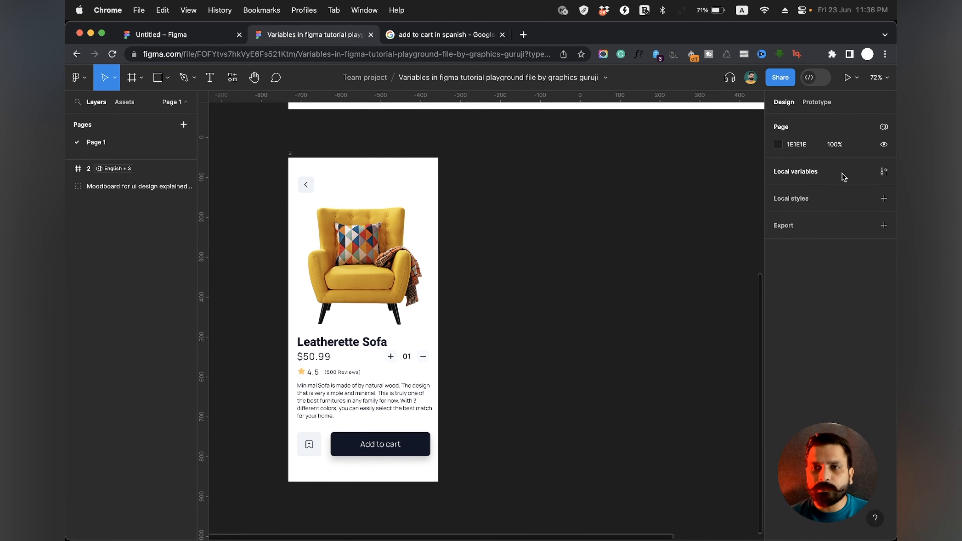
{"action": "left_click", "coordinate": [884, 172]}
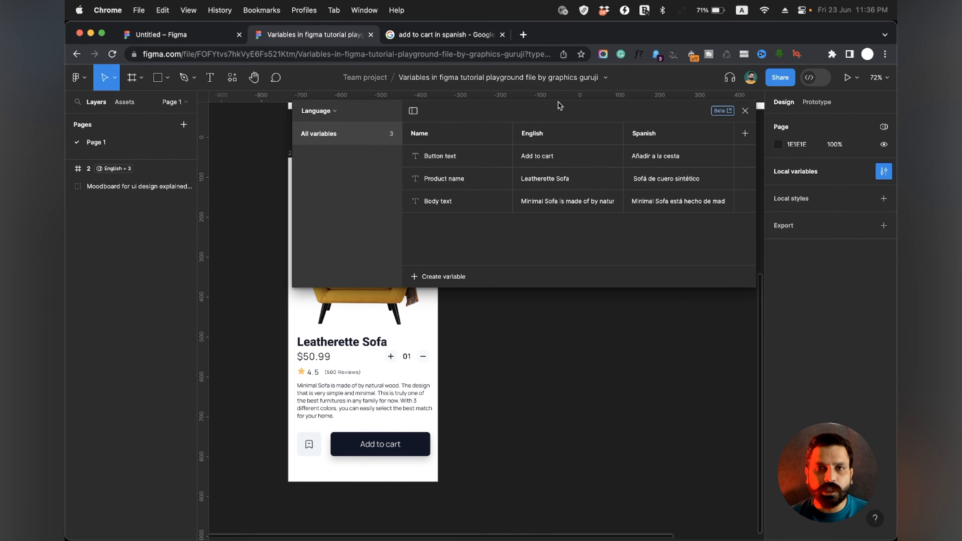
{"action": "left_click", "coordinate": [310, 119]}
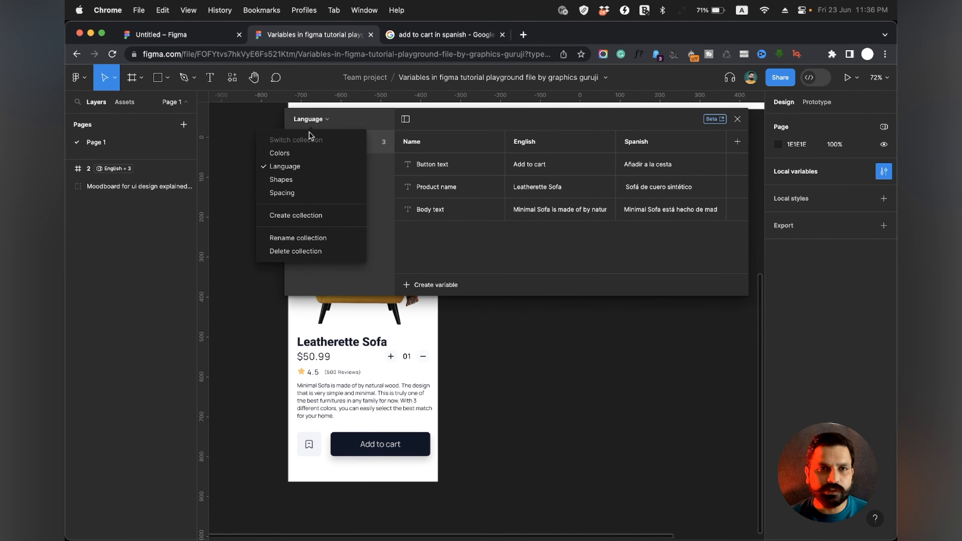
{"action": "left_click", "coordinate": [303, 152]}
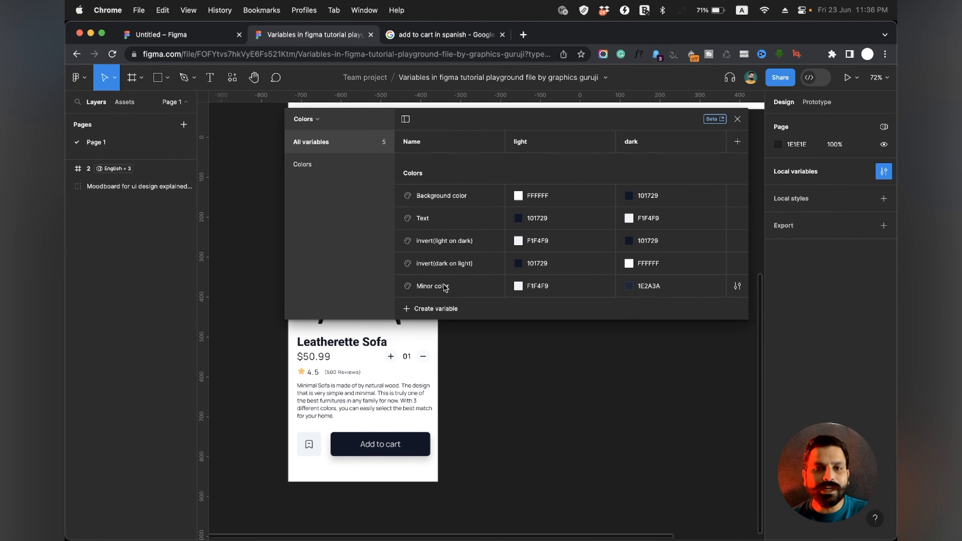
Step: Examine where the Minor color variable is used on the sofa screen's bookmark, quantity and back buttons, and close the variables window
{"action": "scroll", "coordinate": [311, 444], "scroll_direction": "up", "scroll_amount": 5}
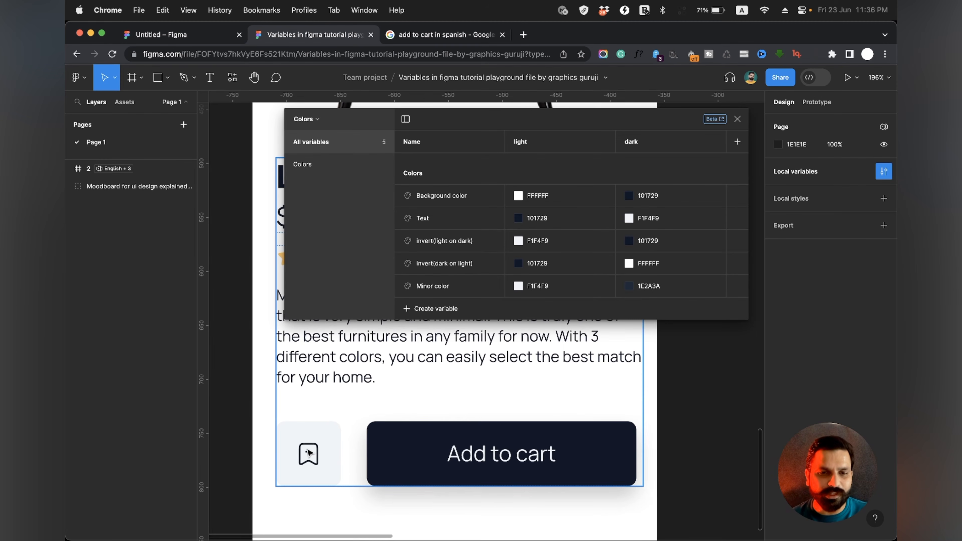
{"action": "scroll", "coordinate": [332, 459], "scroll_direction": "up", "scroll_amount": 3}
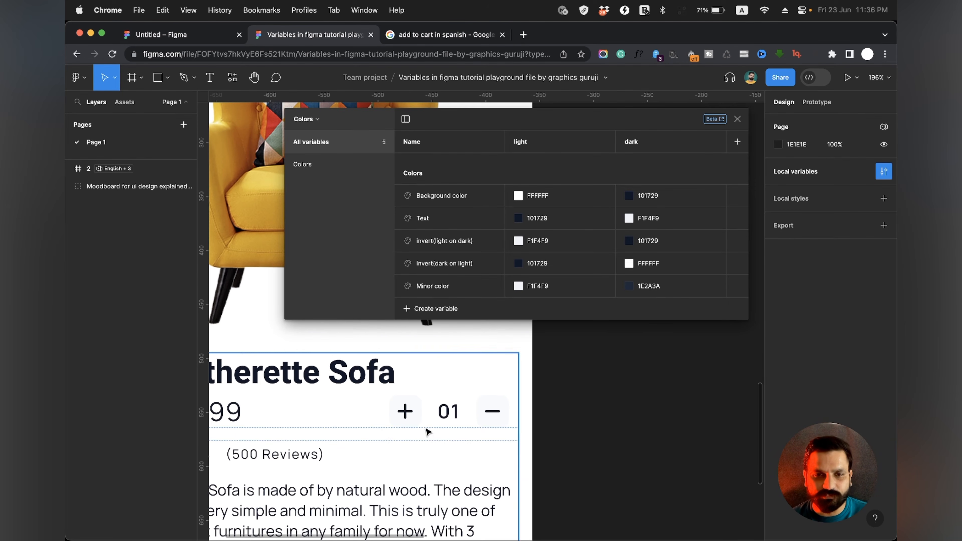
{"action": "scroll", "coordinate": [424, 430], "scroll_direction": "up", "scroll_amount": 2}
{"action": "scroll", "coordinate": [420, 417], "scroll_direction": "up", "scroll_amount": 10}
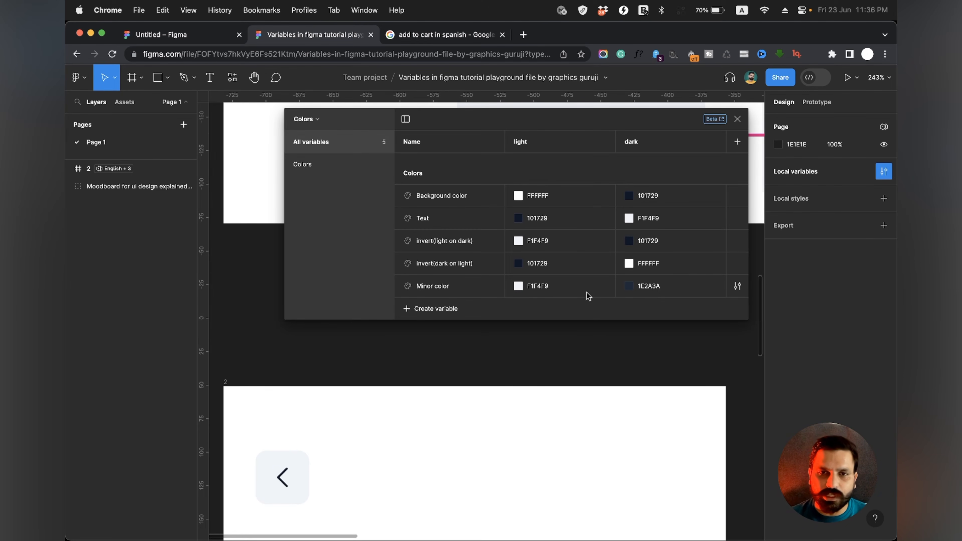
{"action": "scroll", "coordinate": [477, 431], "scroll_direction": "down", "scroll_amount": 10}
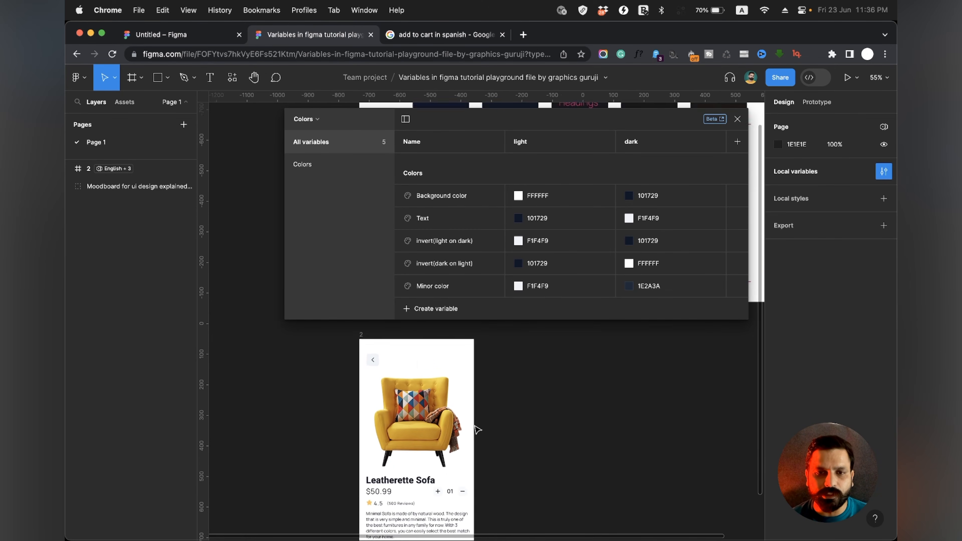
{"action": "left_click", "coordinate": [737, 118]}
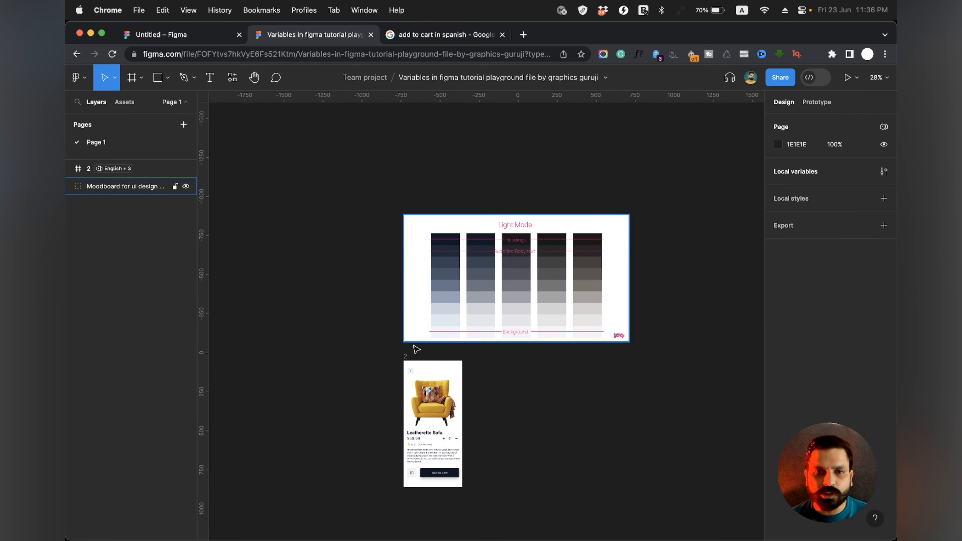
Step: Switch the Colors mode of the sofa product frame to dark and inspect the restyled screen
{"action": "scroll", "coordinate": [405, 355], "scroll_direction": "down", "scroll_amount": 3}
{"action": "scroll", "coordinate": [405, 355], "scroll_direction": "up", "scroll_amount": 5}
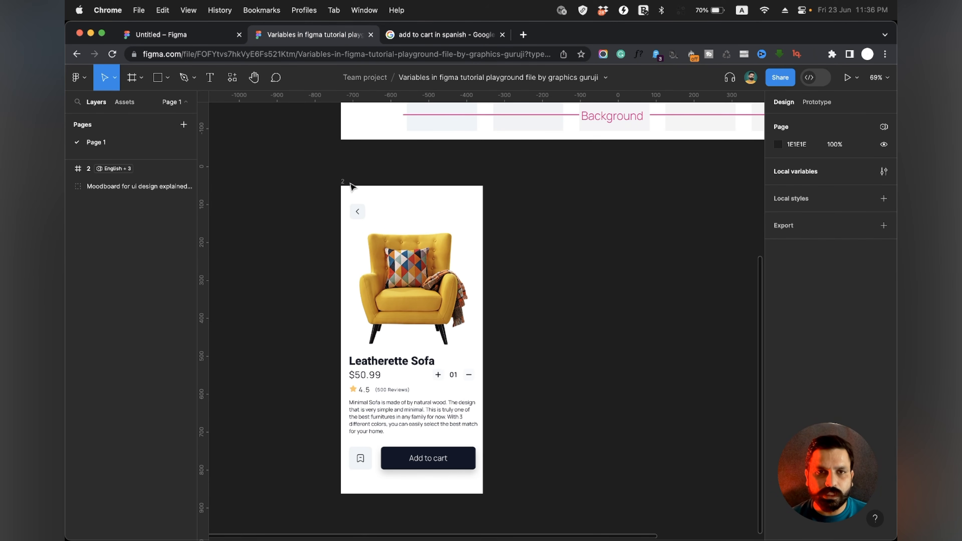
{"action": "left_click", "coordinate": [346, 182]}
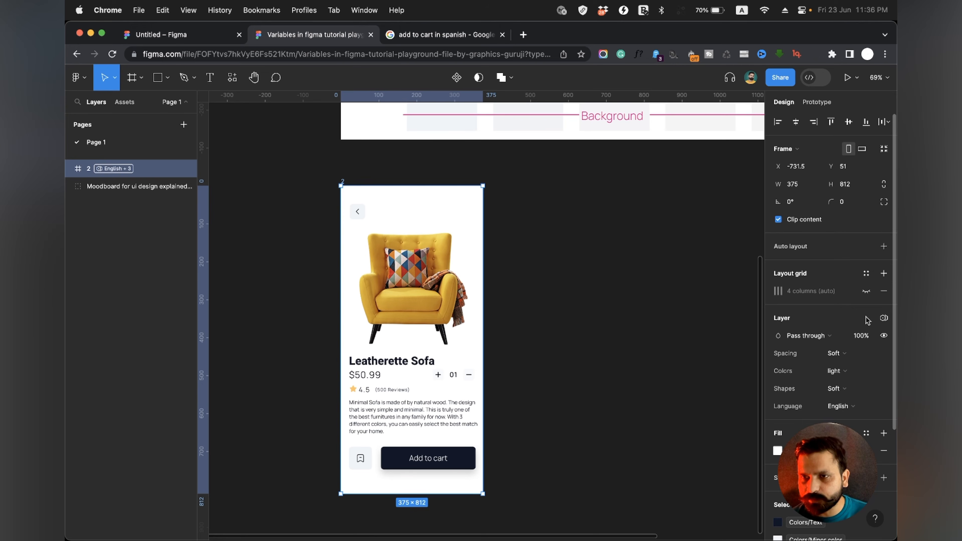
{"action": "left_click", "coordinate": [884, 318]}
{"action": "mouse_move", "coordinate": [835, 350]}
{"action": "mouse_move", "coordinate": [812, 368]}
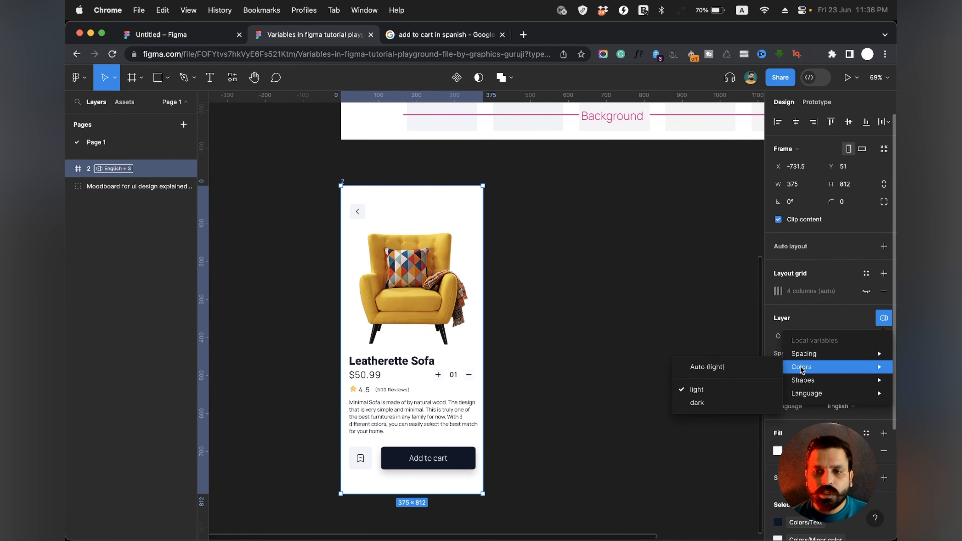
{"action": "left_click", "coordinate": [699, 404]}
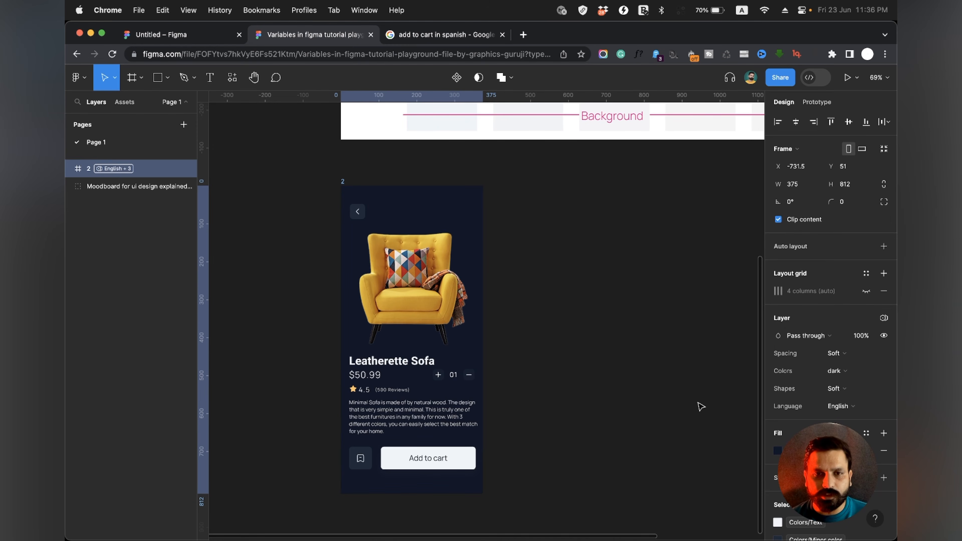
{"action": "scroll", "coordinate": [523, 424], "scroll_direction": "up", "scroll_amount": 3}
{"action": "scroll", "coordinate": [522, 424], "scroll_direction": "left", "scroll_amount": 1}
{"action": "scroll", "coordinate": [522, 424], "scroll_direction": "down", "scroll_amount": 1}
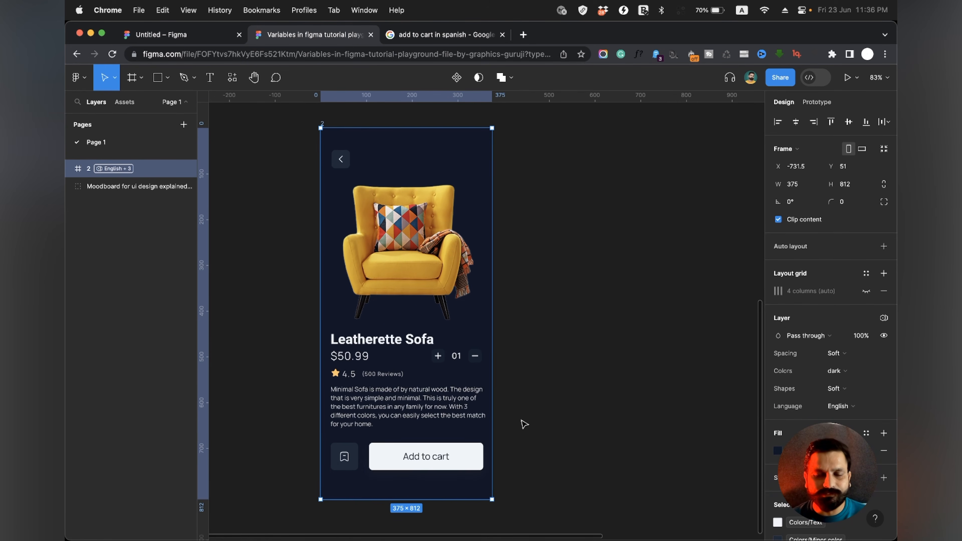
{"action": "left_click", "coordinate": [537, 424]}
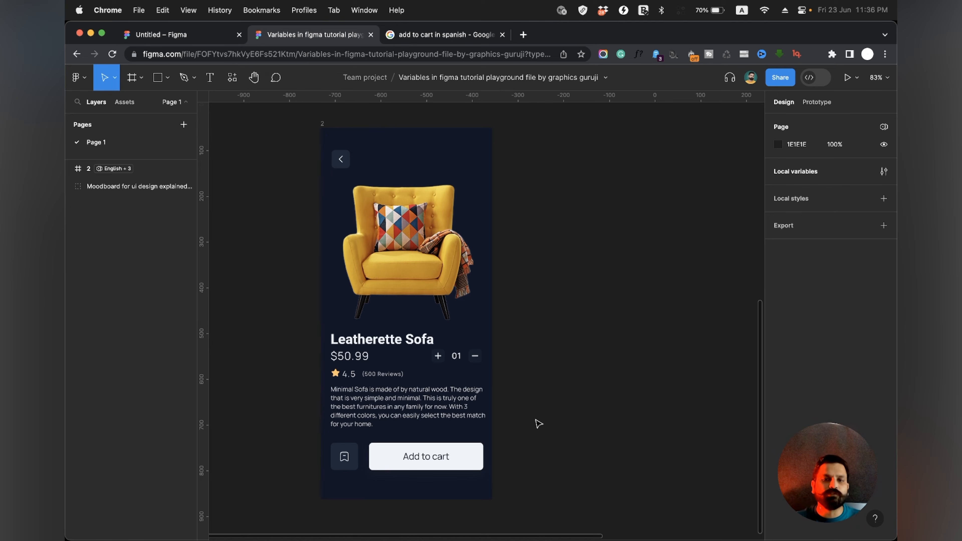
{"action": "scroll", "coordinate": [711, 277], "scroll_direction": "right", "scroll_amount": 1}
{"action": "scroll", "coordinate": [711, 277], "scroll_direction": "up", "scroll_amount": 1}
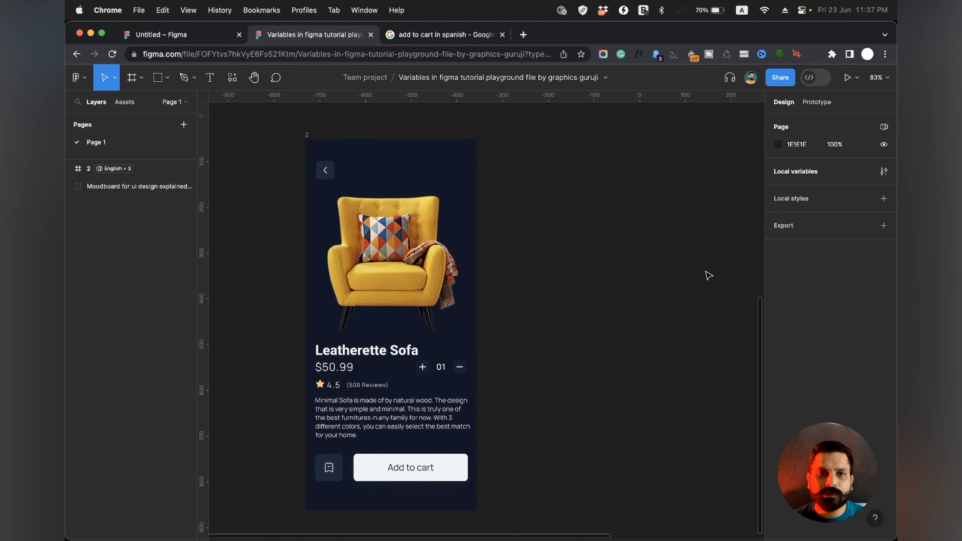
Step: Set the Colors mode of the sofa product frame to light
{"action": "left_click", "coordinate": [310, 135]}
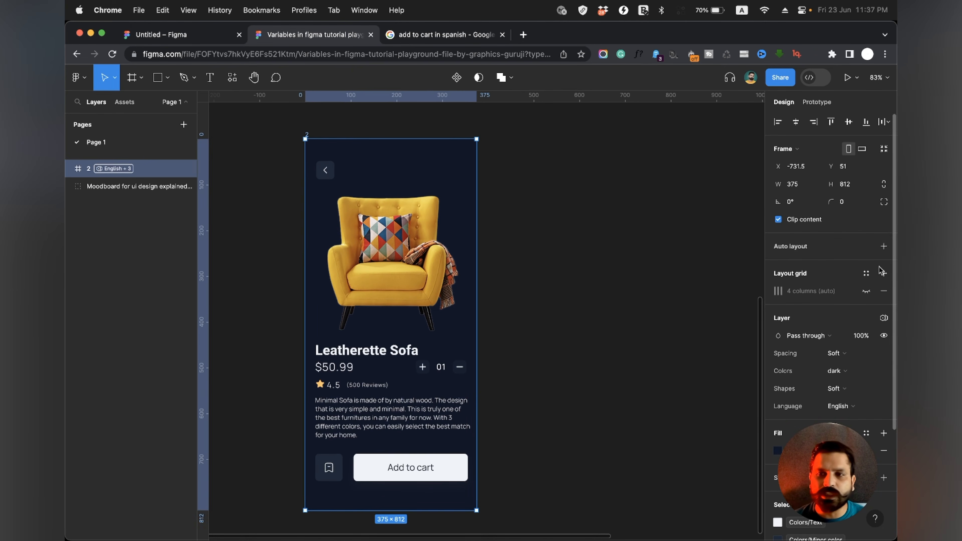
{"action": "left_click", "coordinate": [883, 318]}
{"action": "mouse_move", "coordinate": [812, 369]}
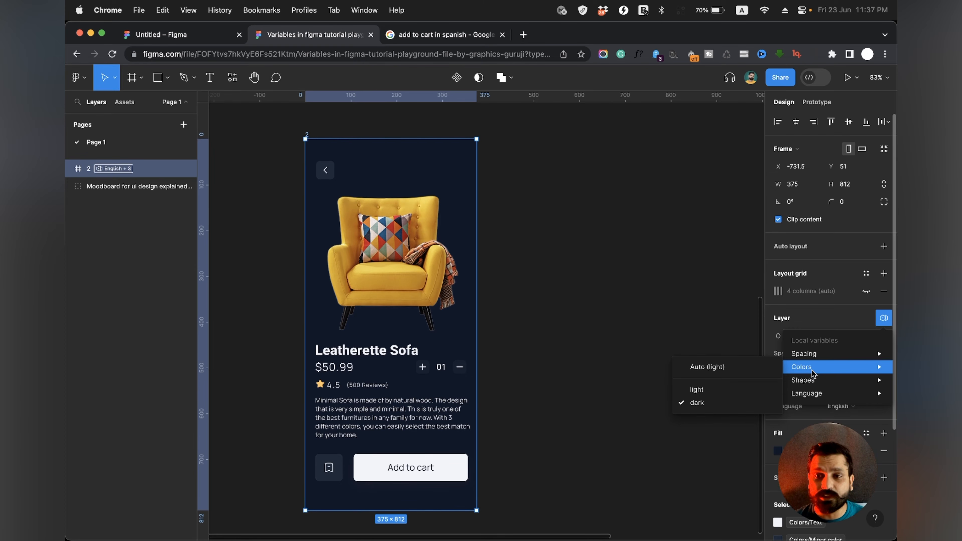
{"action": "left_click", "coordinate": [695, 394]}
Step: Undo and redo the Colors mode change three times to compare the dark and light versions of the screen
{"action": "key", "text": "super+z"}
{"action": "key", "text": "super+shift+z"}
{"action": "key", "text": "super+z"}
{"action": "key", "text": "super+shift+z"}
{"action": "key", "text": "super+z"}
{"action": "key", "text": "super+shift+z"}
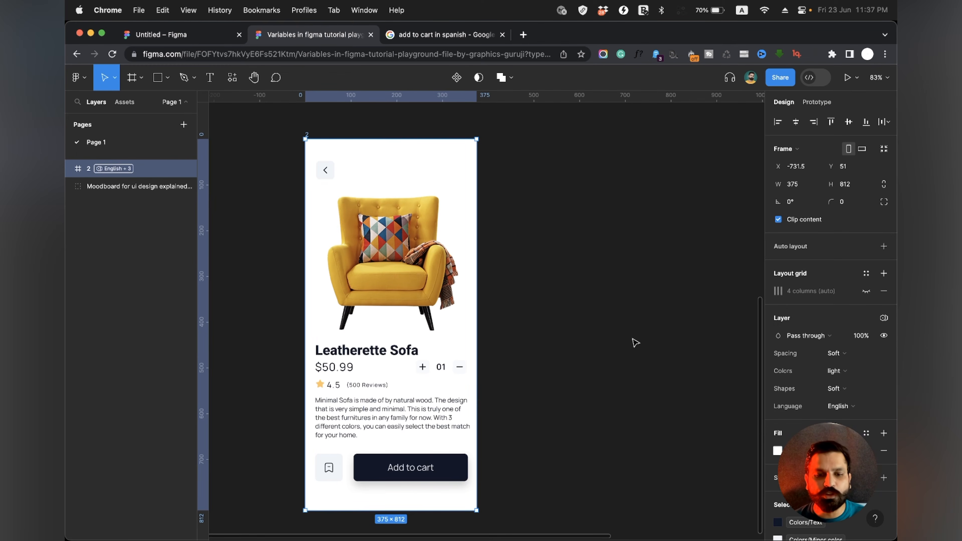
Step: Duplicate the sofa product frame and set the copy's Colors mode to dark
{"action": "key", "text": "super+d"}
{"action": "scroll", "coordinate": [637, 343], "scroll_direction": "right", "scroll_amount": 1}
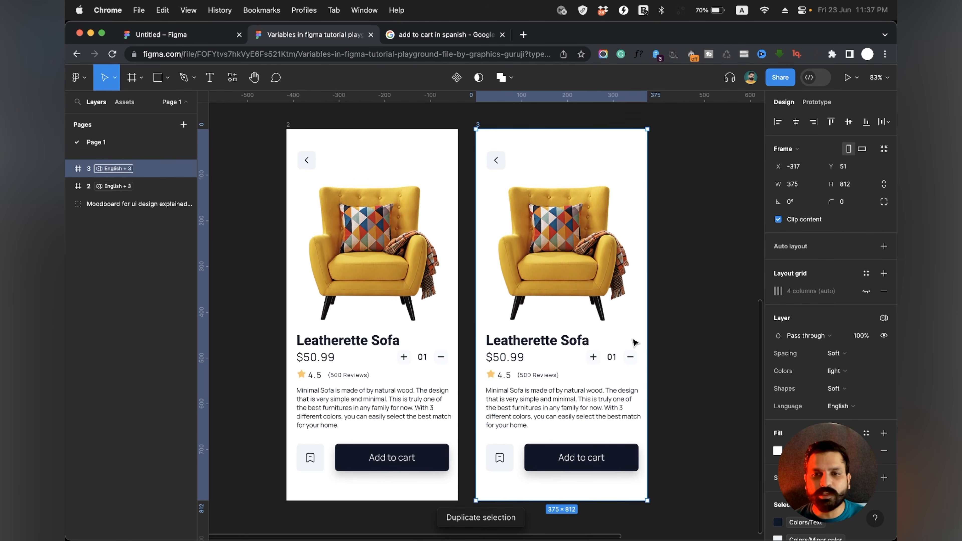
{"action": "left_click", "coordinate": [885, 318]}
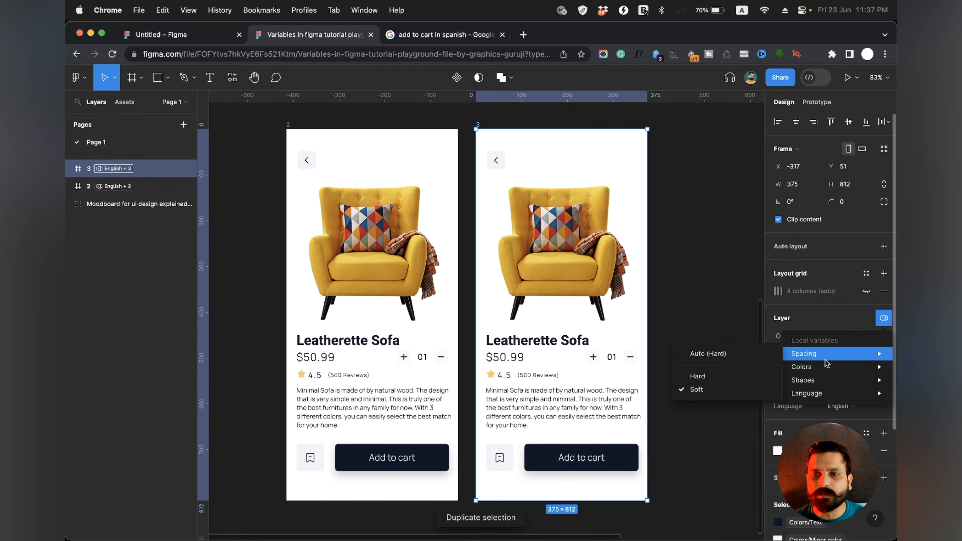
{"action": "mouse_move", "coordinate": [826, 366]}
{"action": "left_click", "coordinate": [719, 401]}
{"action": "left_click", "coordinate": [687, 366]}
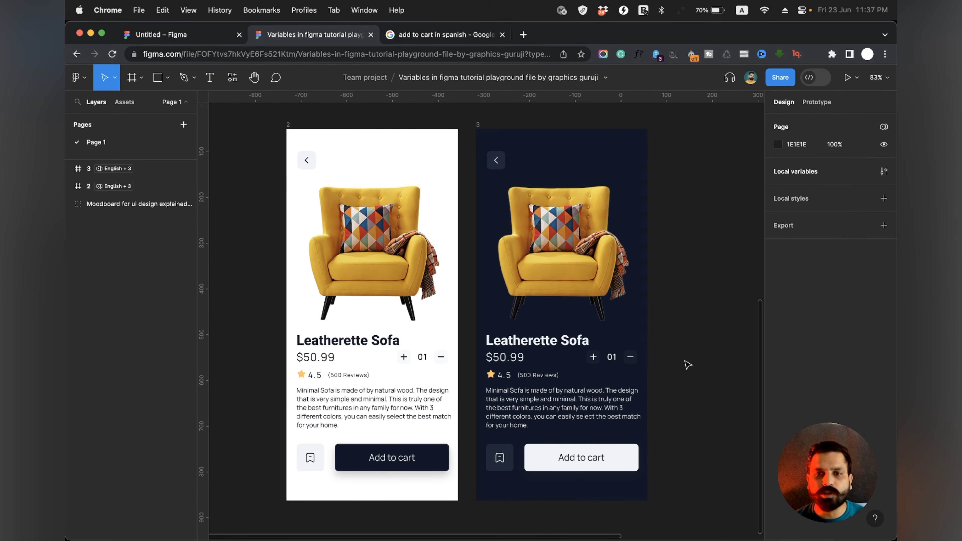
{"action": "scroll", "coordinate": [688, 365], "scroll_direction": "down", "scroll_amount": 2}
{"action": "scroll", "coordinate": [688, 365], "scroll_direction": "up", "scroll_amount": 2}
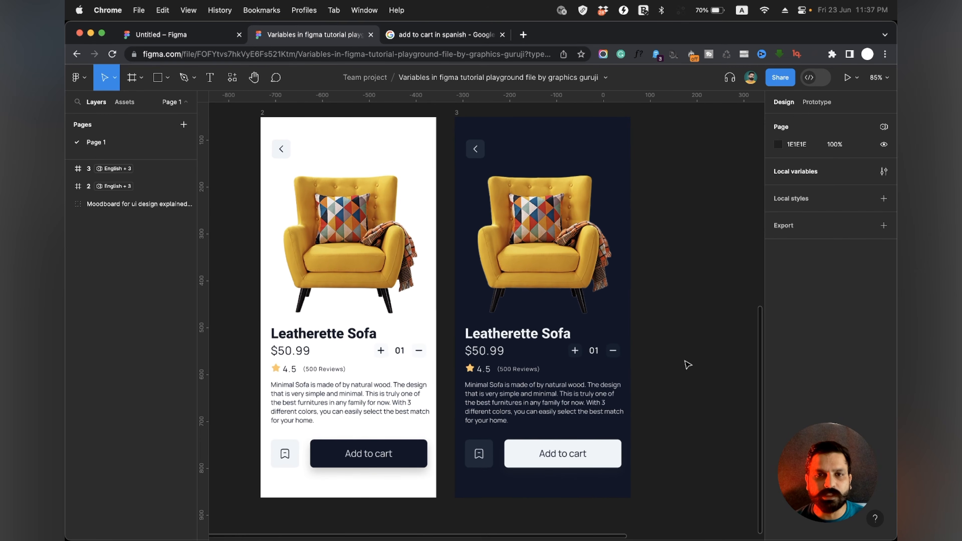
Step: Delete the sofa image, the back button and the product details block from the dark copy
{"action": "left_click", "coordinate": [578, 269]}
{"action": "key", "text": "Delete"}
{"action": "left_click", "coordinate": [490, 151]}
{"action": "key", "text": "Delete"}
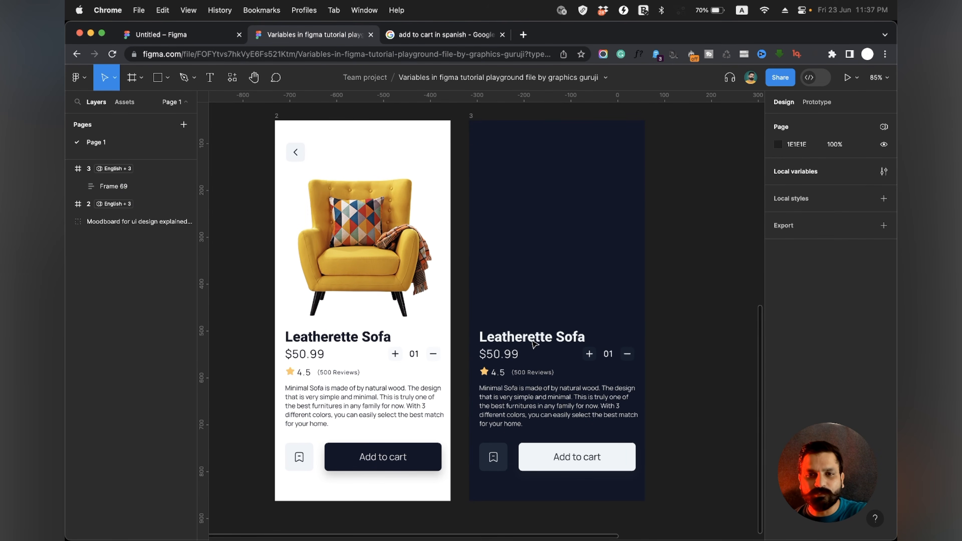
{"action": "left_click", "coordinate": [533, 341]}
{"action": "key", "text": "Delete"}
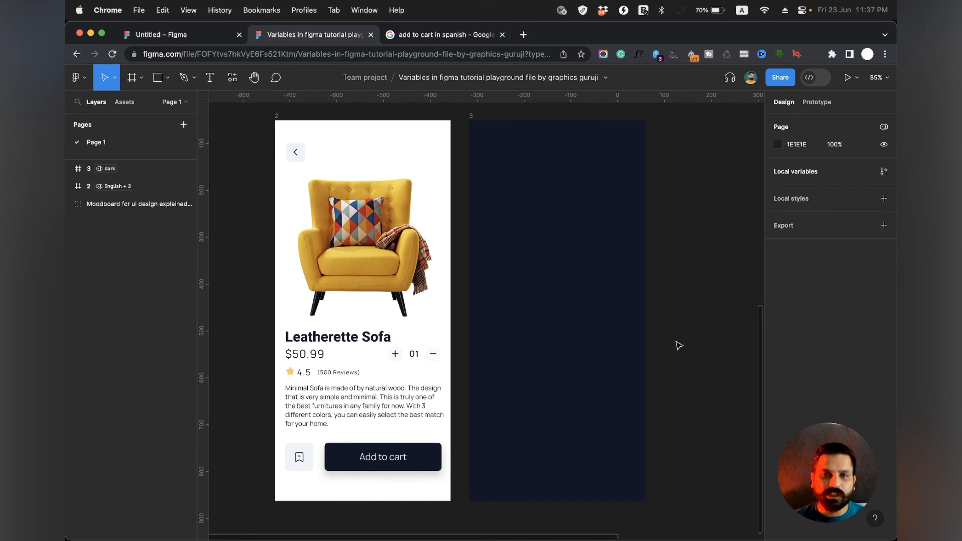
Step: Try moving the product details block into the empty dark frame, return it to the light screen and delete the dark frame
{"action": "left_click_drag", "start_coordinate": [377, 454], "coordinate": [564, 456]}
{"action": "key", "text": "super+z"}
{"action": "left_click", "coordinate": [554, 278]}
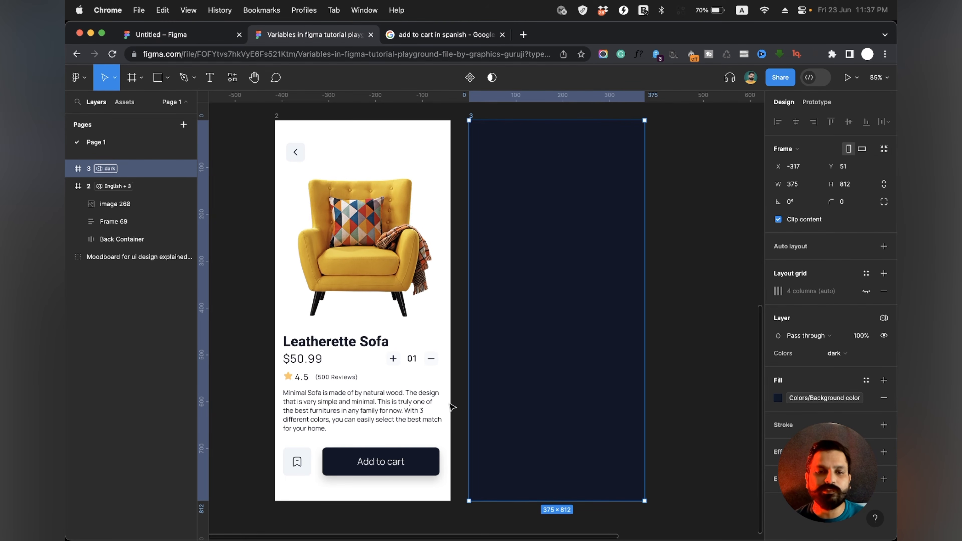
{"action": "mouse_move", "coordinate": [372, 410]}
{"action": "left_mouse_down"}
{"action": "mouse_move", "coordinate": [517, 399]}
{"action": "mouse_move", "coordinate": [564, 409]}
{"action": "mouse_move", "coordinate": [363, 408]}
{"action": "mouse_move", "coordinate": [535, 407]}
{"action": "mouse_move", "coordinate": [387, 405]}
{"action": "left_mouse_up"}
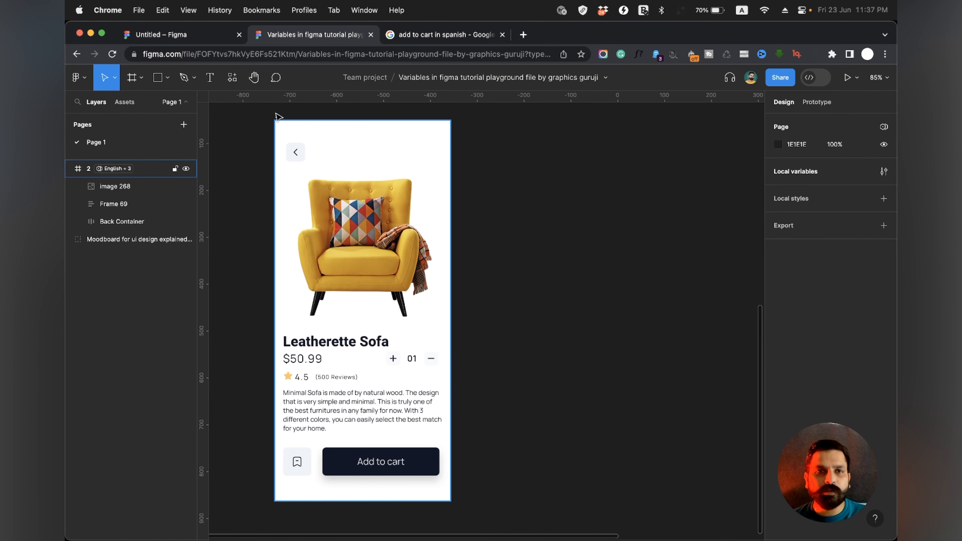
Step: Review the English and Spanish text variables of the Language collection in the local variables window, and close it
{"action": "left_click", "coordinate": [276, 116]}
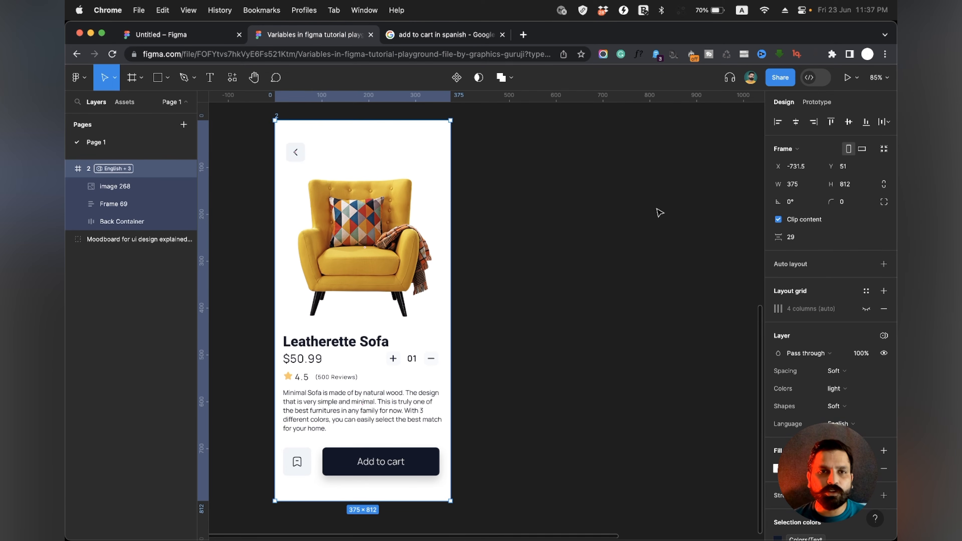
{"action": "left_click", "coordinate": [709, 259]}
{"action": "left_click", "coordinate": [884, 172]}
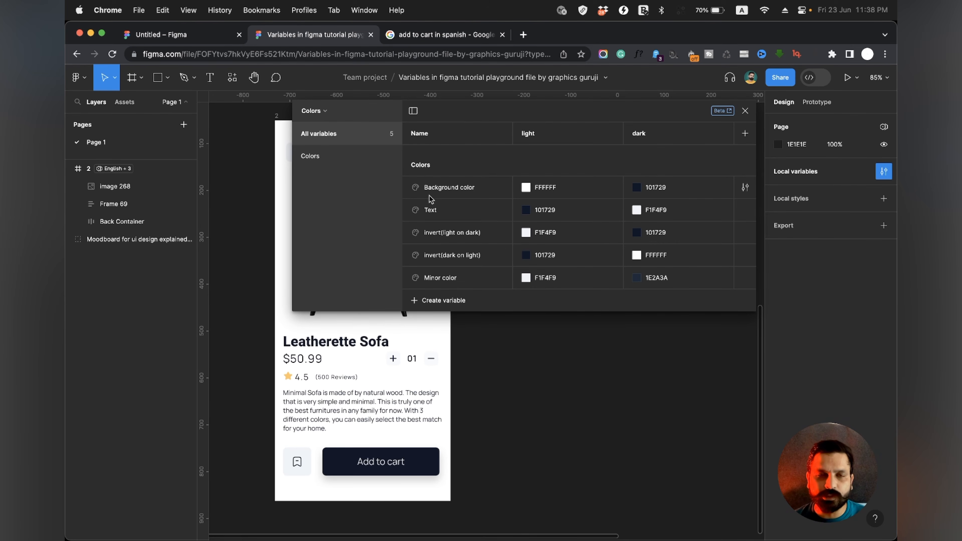
{"action": "left_click", "coordinate": [319, 113]}
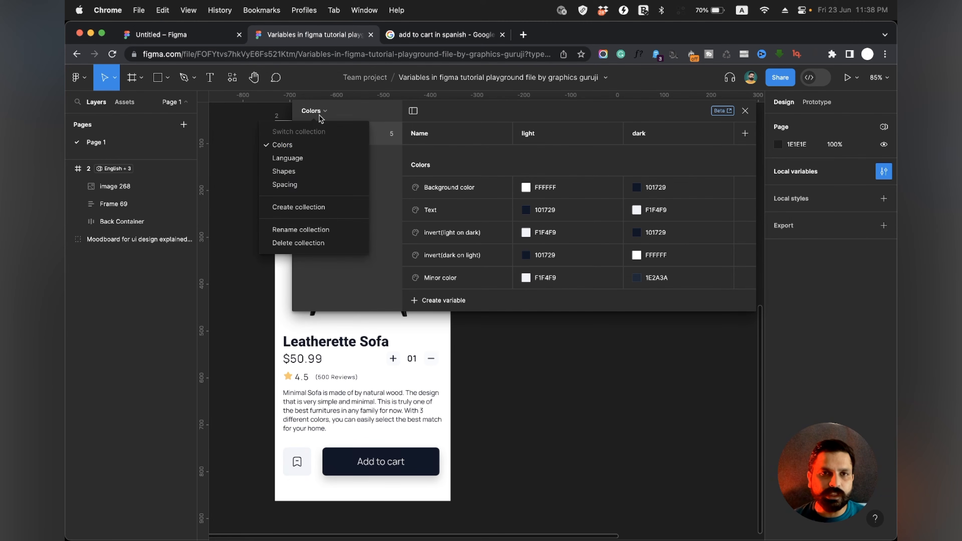
{"action": "left_click", "coordinate": [317, 159]}
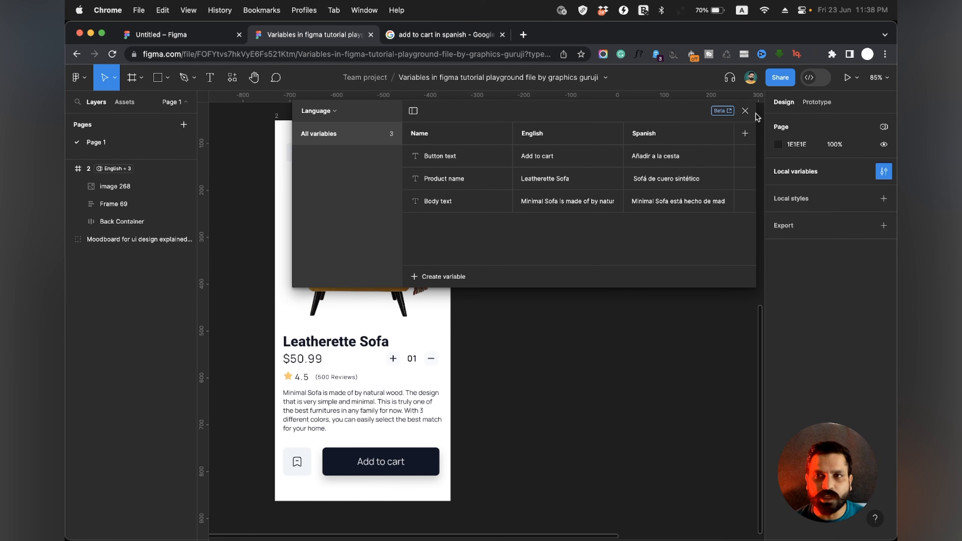
{"action": "left_click", "coordinate": [745, 111]}
Step: Switch the sofa product frame's Language mode to Spanish and back to English
{"action": "left_click", "coordinate": [276, 117]}
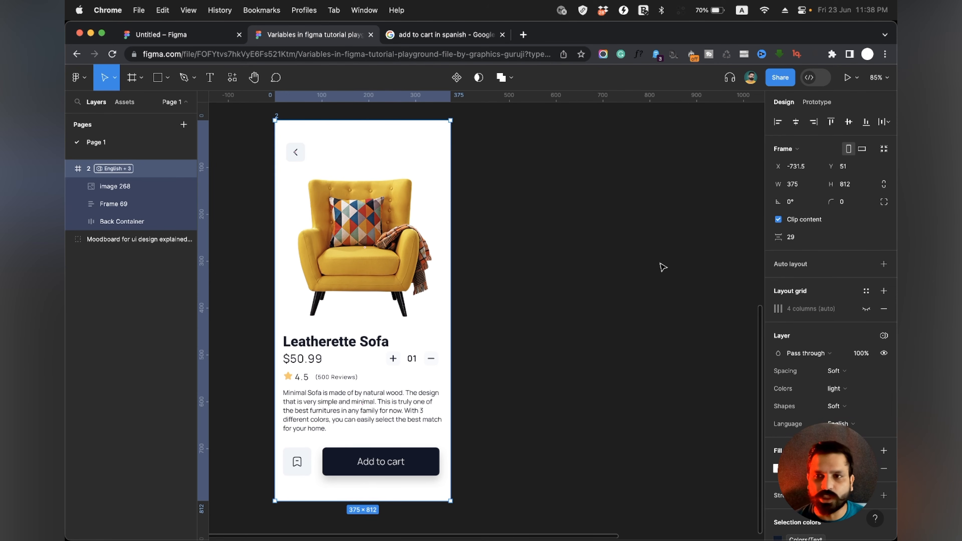
{"action": "left_click", "coordinate": [884, 336]}
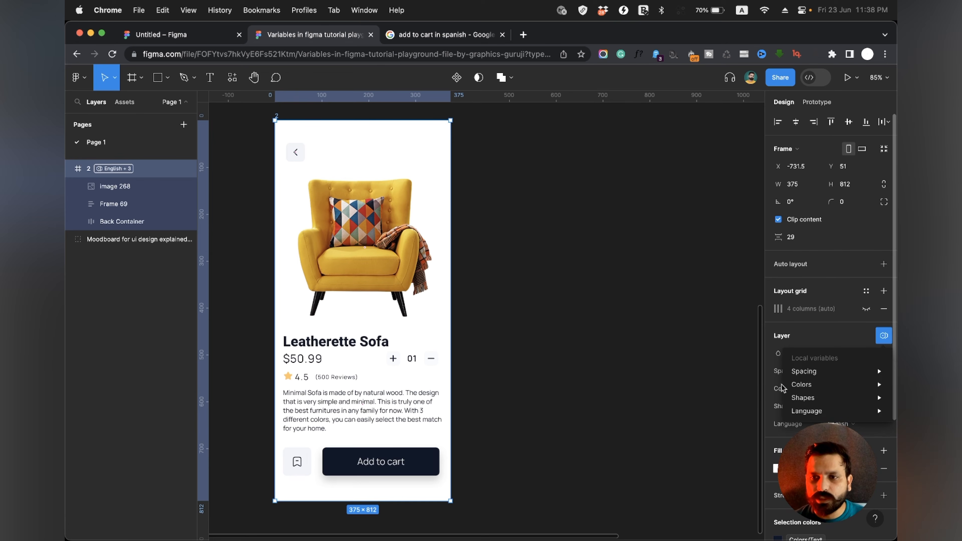
{"action": "mouse_move", "coordinate": [807, 410]}
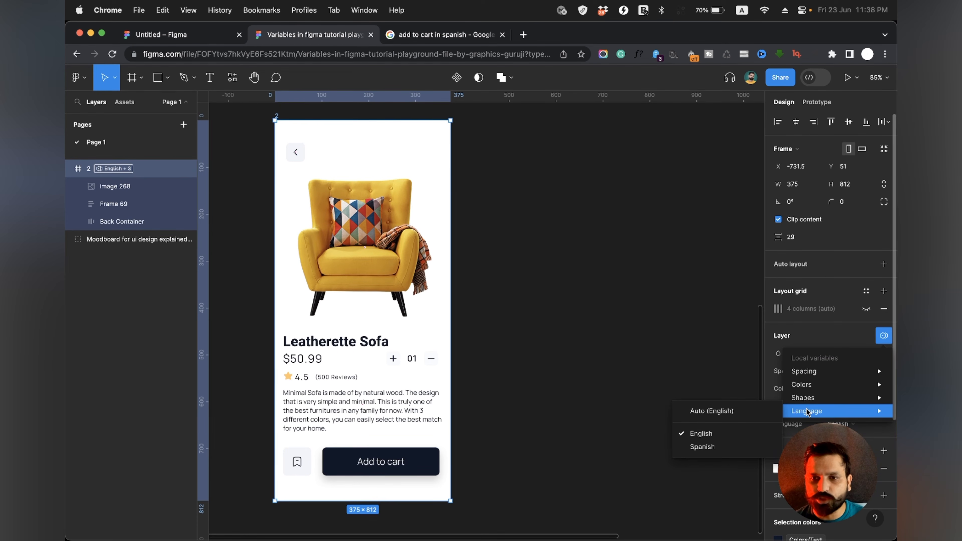
{"action": "left_click", "coordinate": [740, 447]}
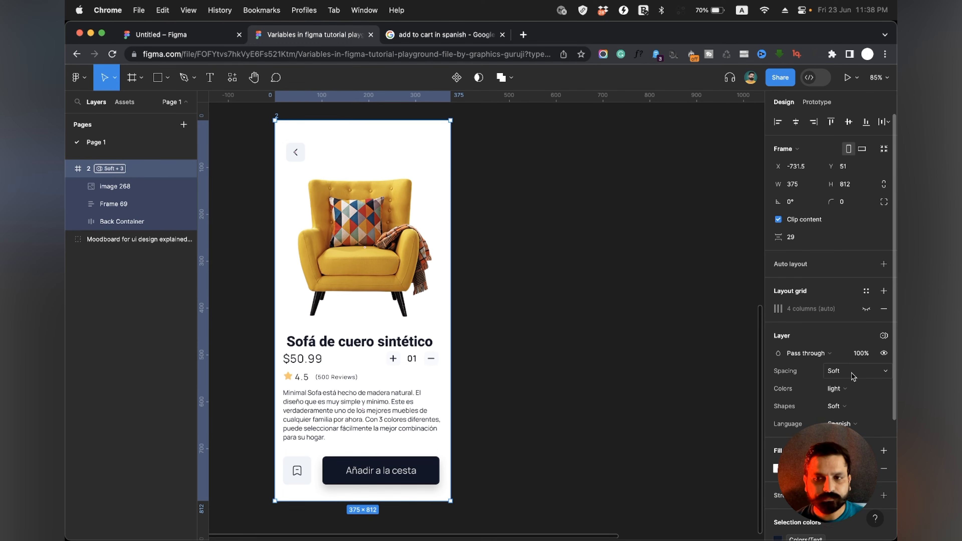
{"action": "left_click", "coordinate": [850, 424]}
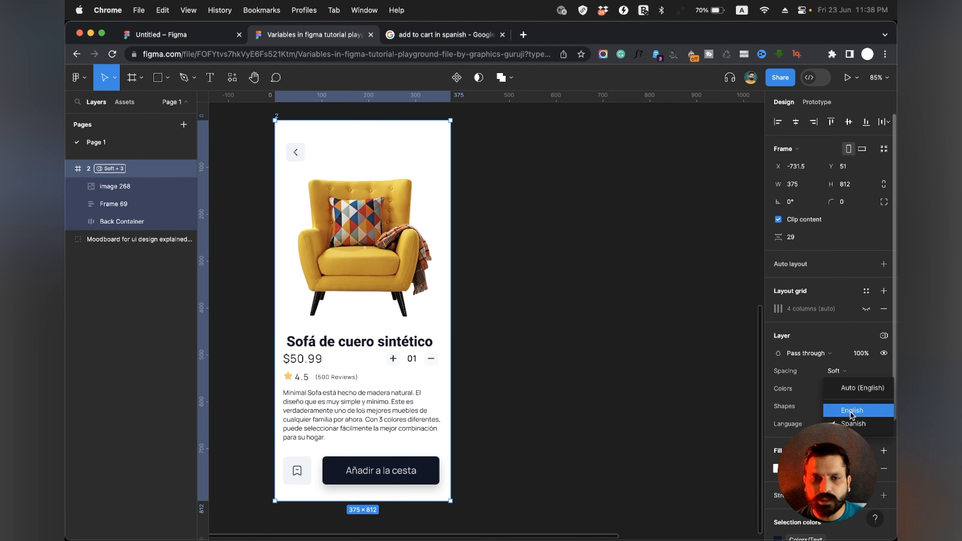
{"action": "left_click", "coordinate": [850, 413]}
{"action": "left_click", "coordinate": [646, 336]}
Step: Examine the Shapes collection's Soft and Sharp corner values in the local variables window
{"action": "left_click", "coordinate": [884, 171]}
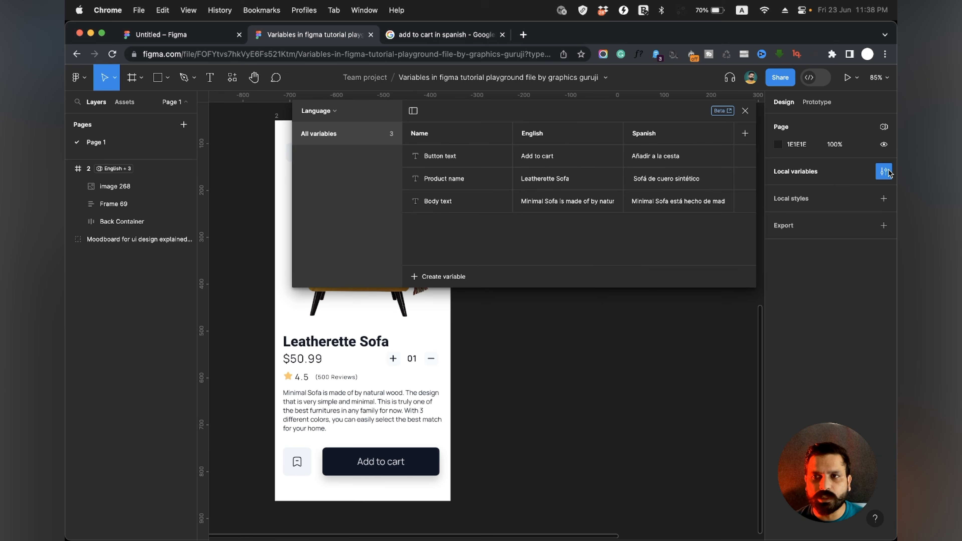
{"action": "left_click", "coordinate": [338, 112]}
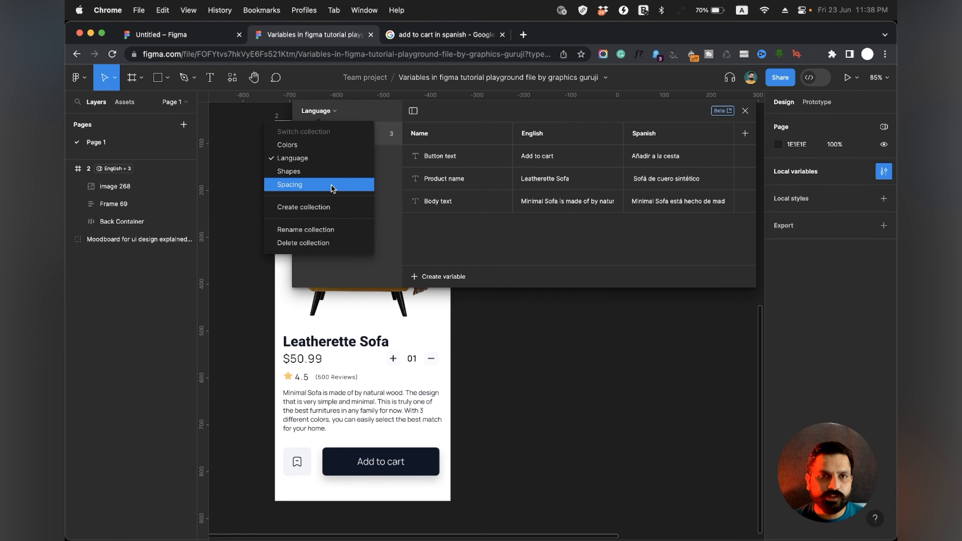
{"action": "left_click", "coordinate": [328, 171]}
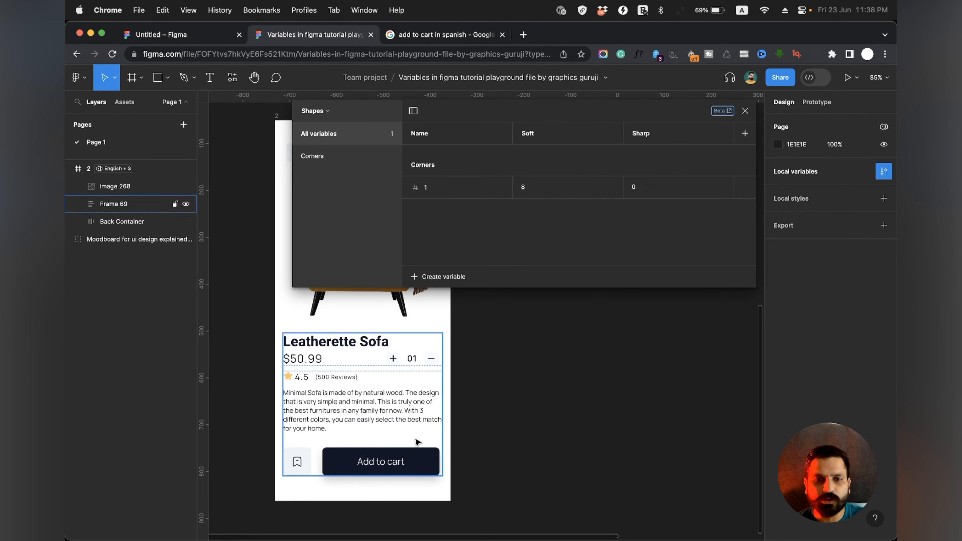
Step: Set the sofa product frame's Shapes mode to Sharp, check its button corners and close the local variables window
{"action": "left_click", "coordinate": [274, 120]}
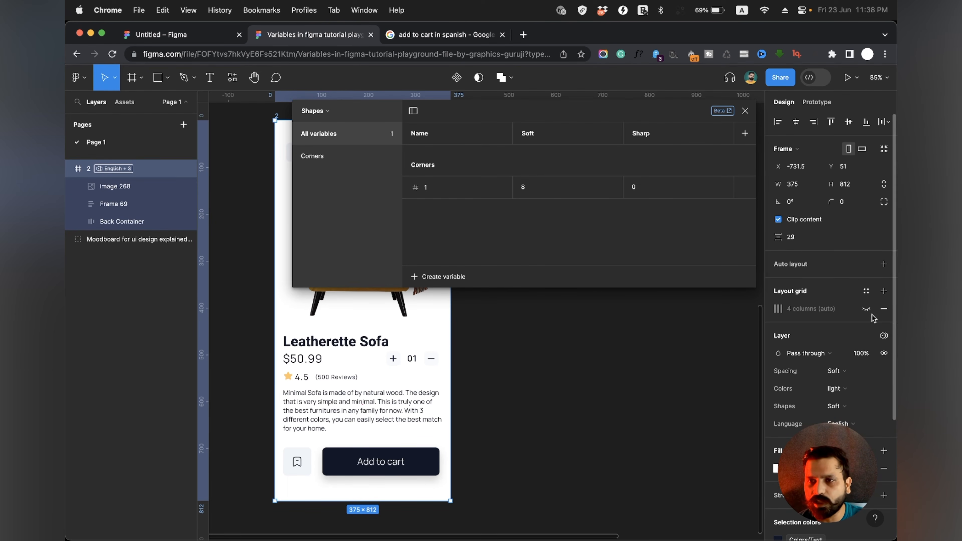
{"action": "left_click", "coordinate": [883, 335]}
{"action": "mouse_move", "coordinate": [815, 401]}
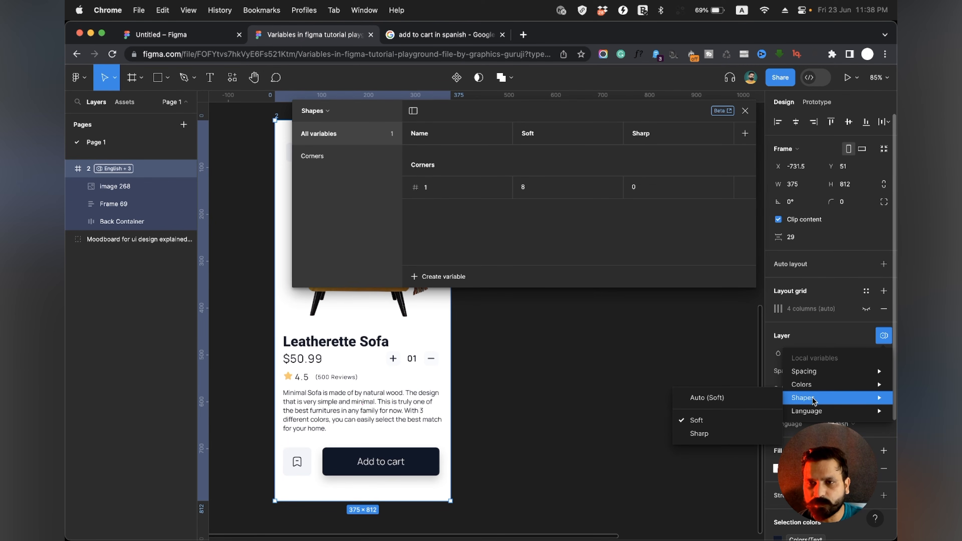
{"action": "left_click", "coordinate": [841, 336]}
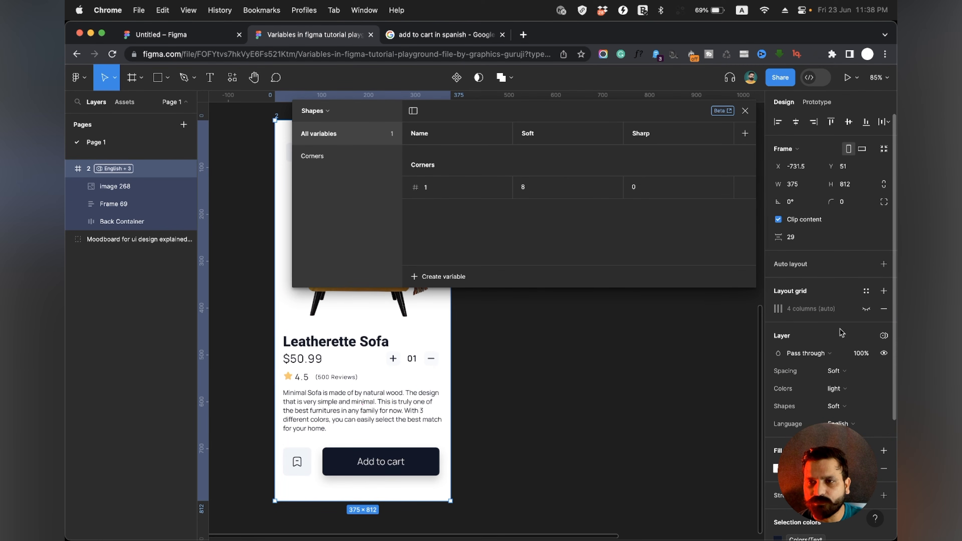
{"action": "left_click", "coordinate": [838, 406]}
{"action": "left_click", "coordinate": [845, 420]}
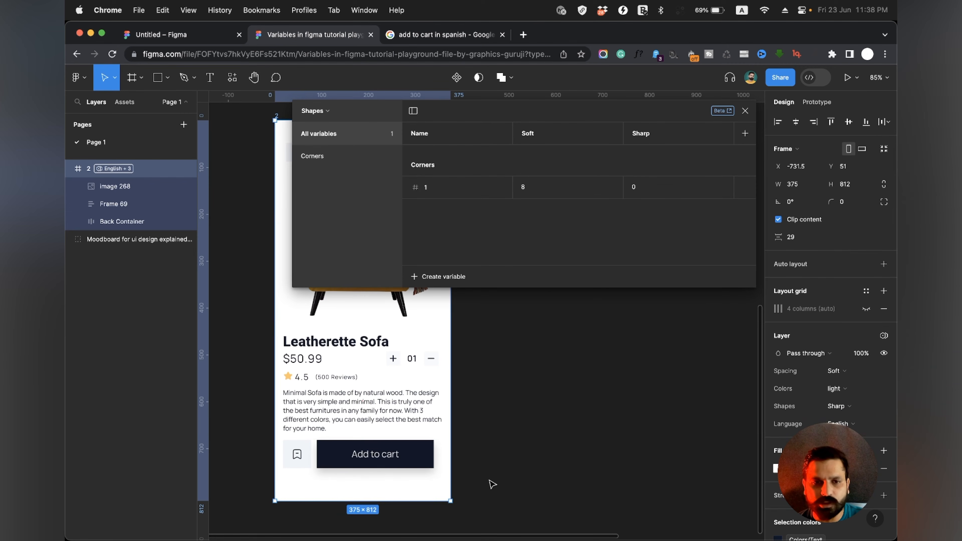
{"action": "scroll", "coordinate": [335, 436], "scroll_direction": "up", "scroll_amount": 5}
{"action": "scroll", "coordinate": [412, 379], "scroll_direction": "up", "scroll_amount": 2}
{"action": "scroll", "coordinate": [355, 483], "scroll_direction": "down", "scroll_amount": 2}
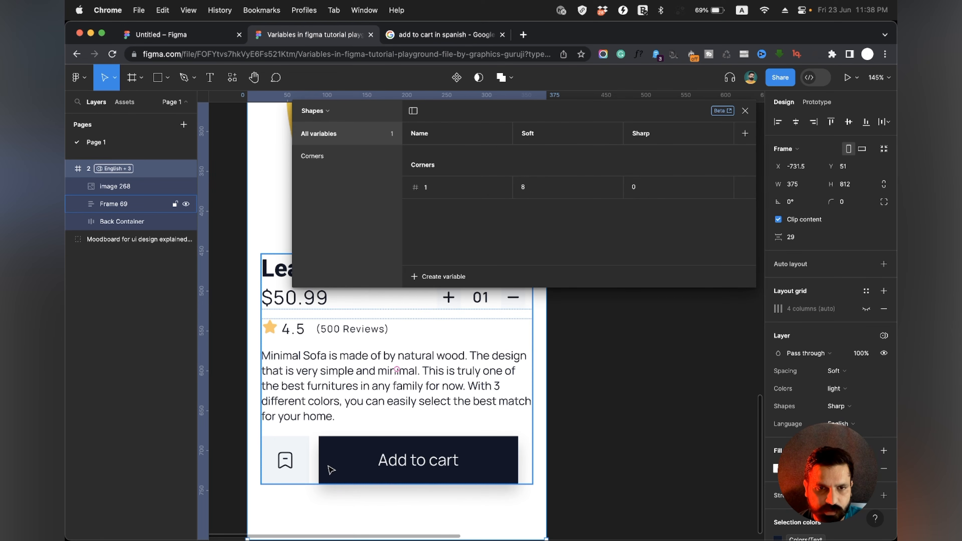
{"action": "scroll", "coordinate": [332, 470], "scroll_direction": "down", "scroll_amount": 5}
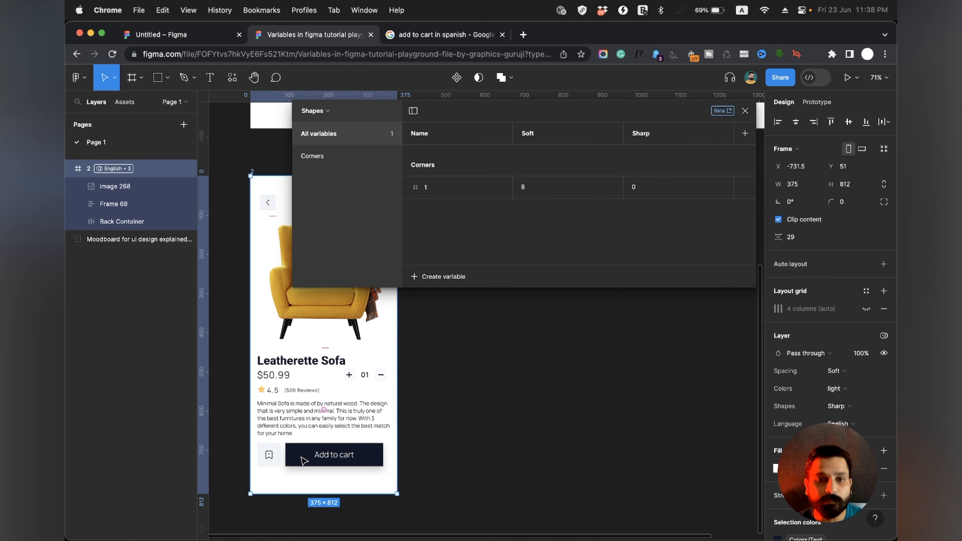
{"action": "key", "text": "Escape"}
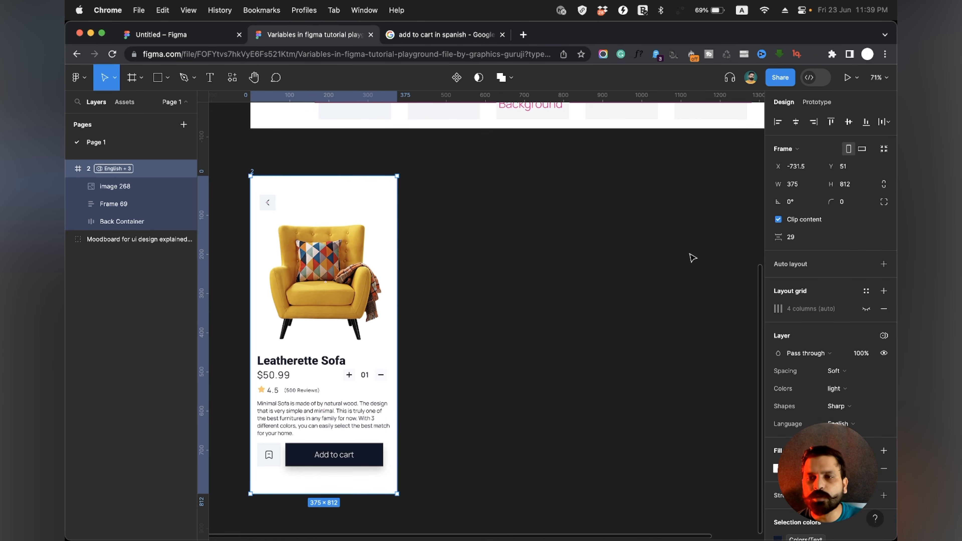
Step: Review the Hard and Soft values of the Spacing collection in the local variables window, and close it
{"action": "left_click", "coordinate": [691, 255]}
{"action": "left_click", "coordinate": [883, 173]}
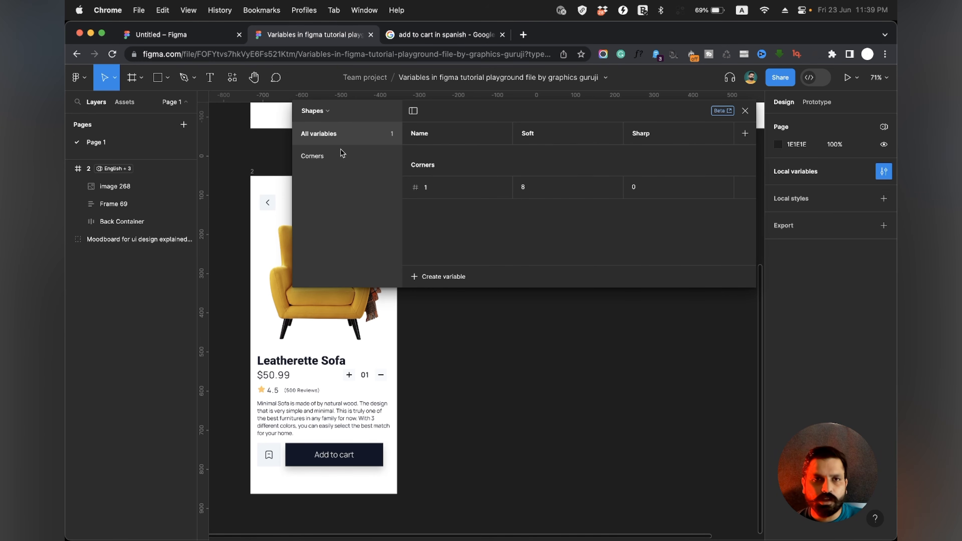
{"action": "left_click", "coordinate": [327, 112]}
{"action": "left_click", "coordinate": [305, 185]}
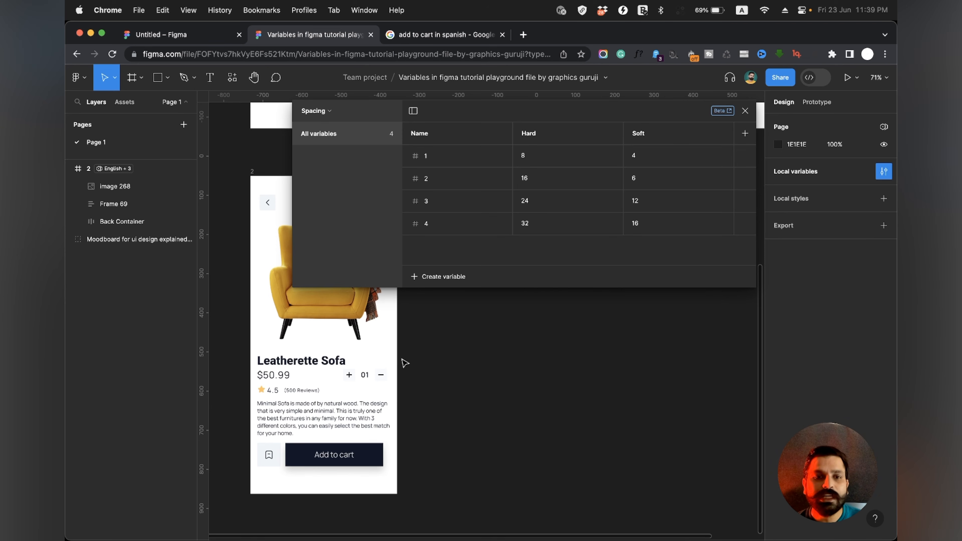
{"action": "scroll", "coordinate": [404, 365], "scroll_direction": "left", "scroll_amount": 2}
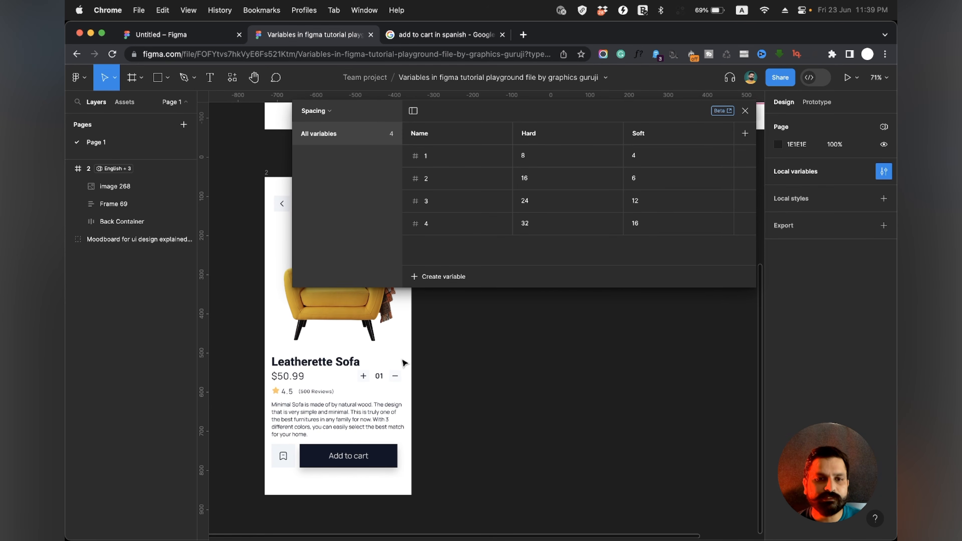
{"action": "left_click", "coordinate": [267, 173]}
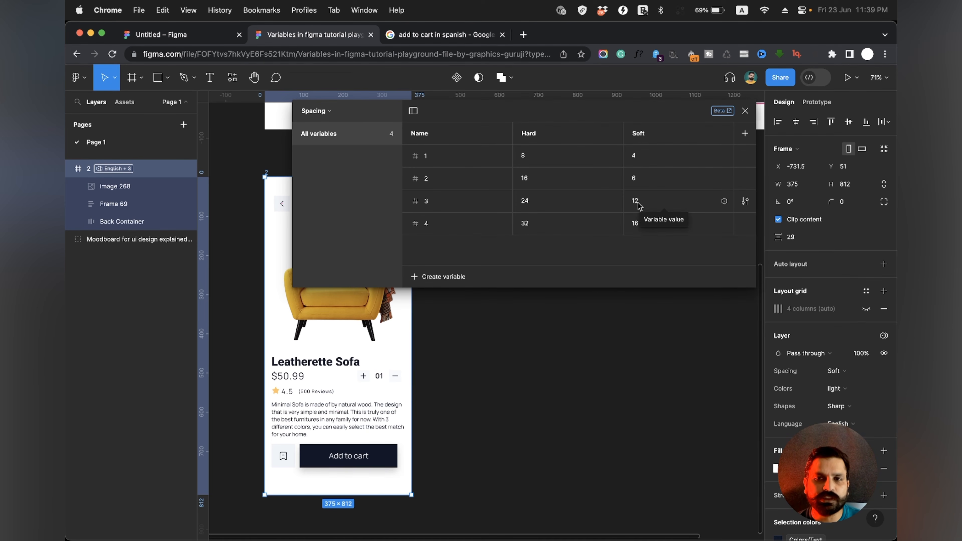
{"action": "left_click", "coordinate": [745, 110]}
Step: Set the sofa product frame's Spacing mode to Hard and inspect the gaps in its product details
{"action": "scroll", "coordinate": [403, 228], "scroll_direction": "up", "scroll_amount": 5}
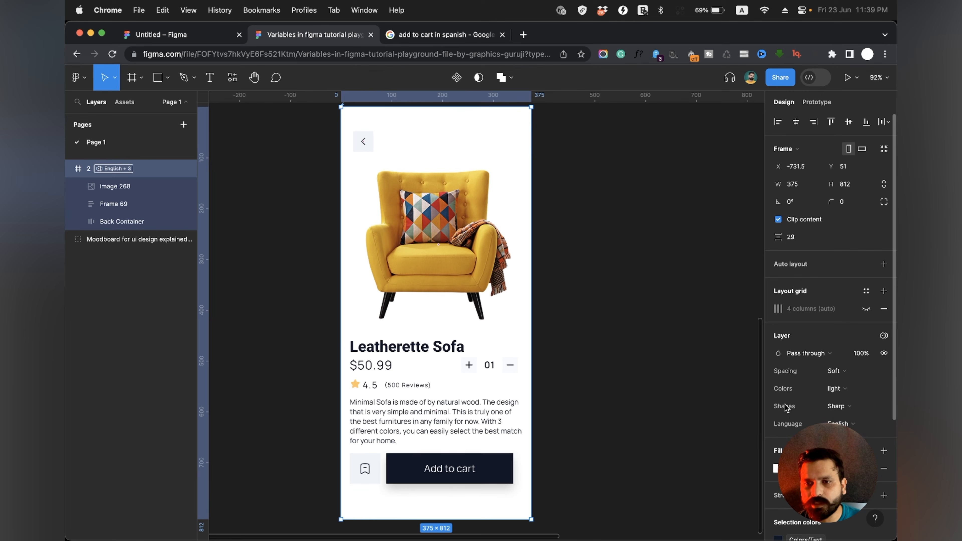
{"action": "left_click", "coordinate": [843, 371]}
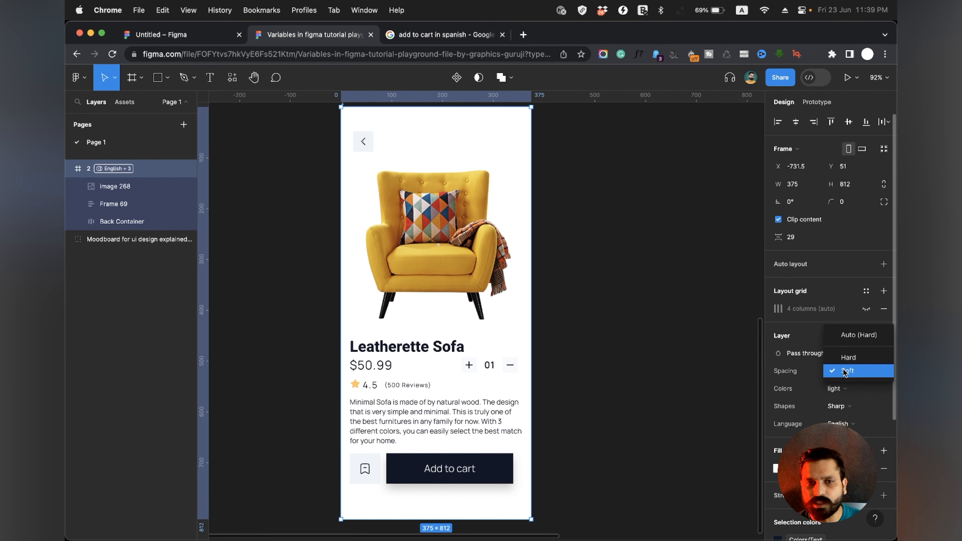
{"action": "left_click", "coordinate": [848, 358]}
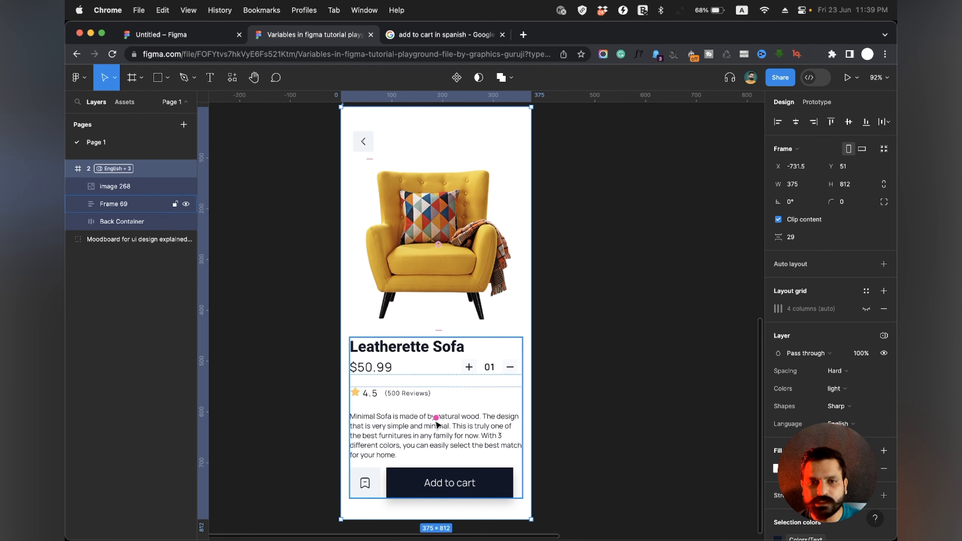
{"action": "scroll", "coordinate": [432, 388], "scroll_direction": "up", "scroll_amount": 5}
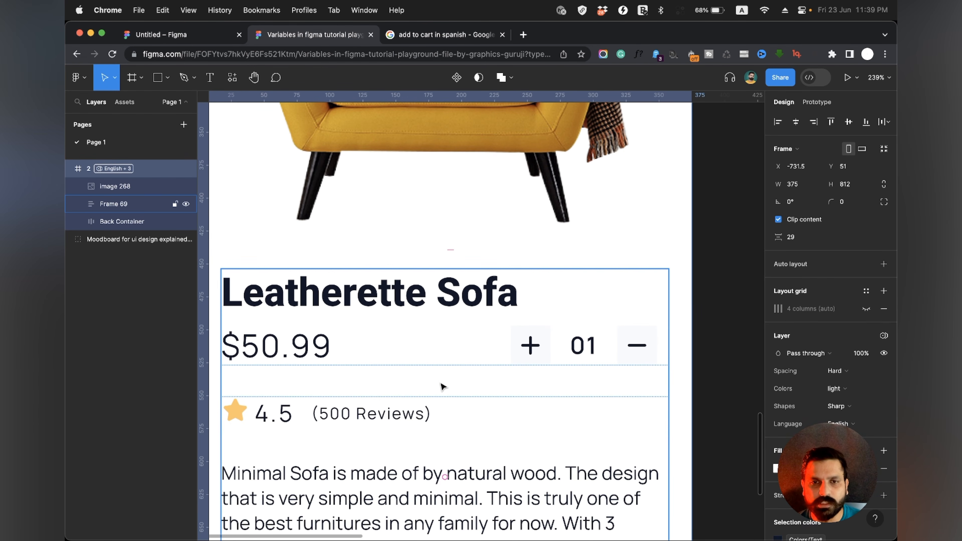
{"action": "scroll", "coordinate": [444, 387], "scroll_direction": "down", "scroll_amount": 5}
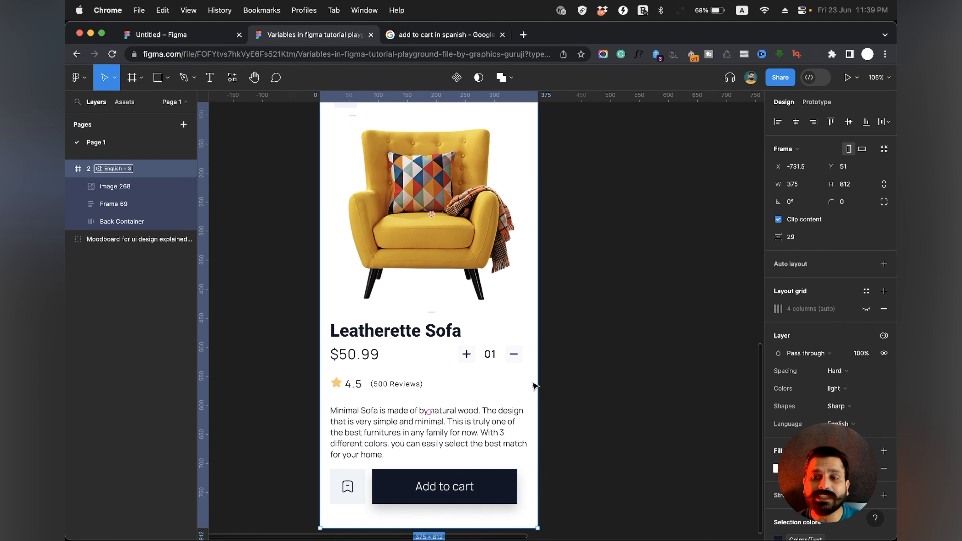
Step: Apply Spacing variable 3 to the auto layout gap between the rating row and the product description
{"action": "left_click", "coordinate": [383, 388]}
{"action": "left_click", "coordinate": [383, 389]}
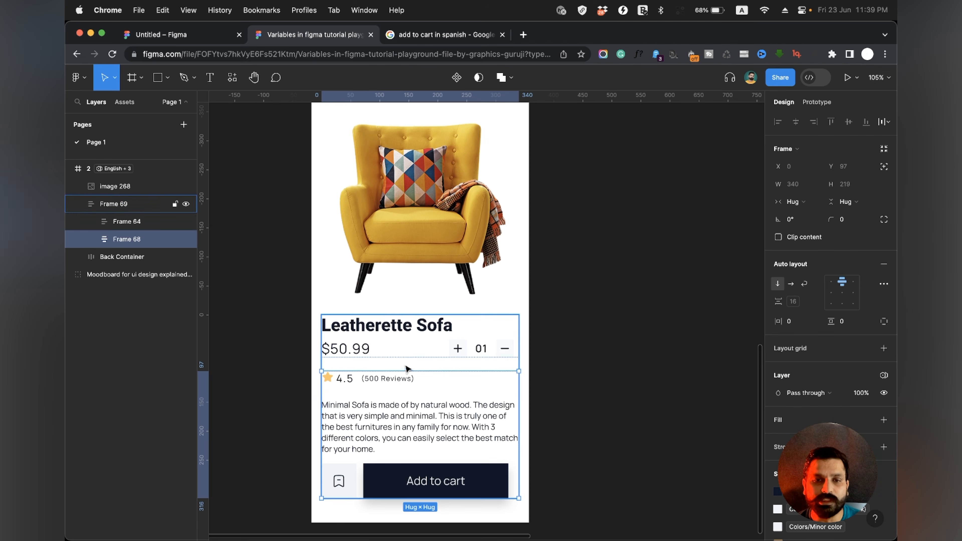
{"action": "left_click", "coordinate": [400, 401]}
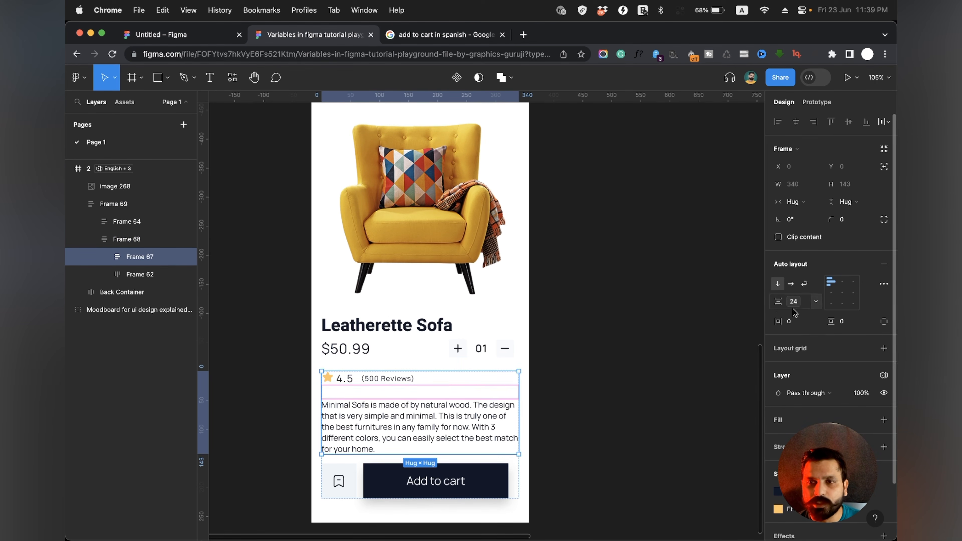
{"action": "left_click", "coordinate": [816, 306]}
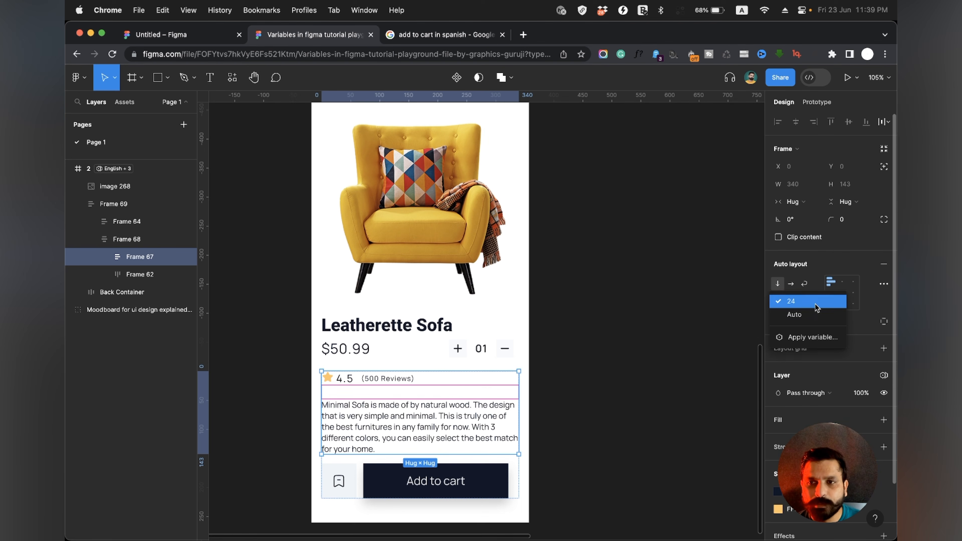
{"action": "left_click", "coordinate": [819, 341]}
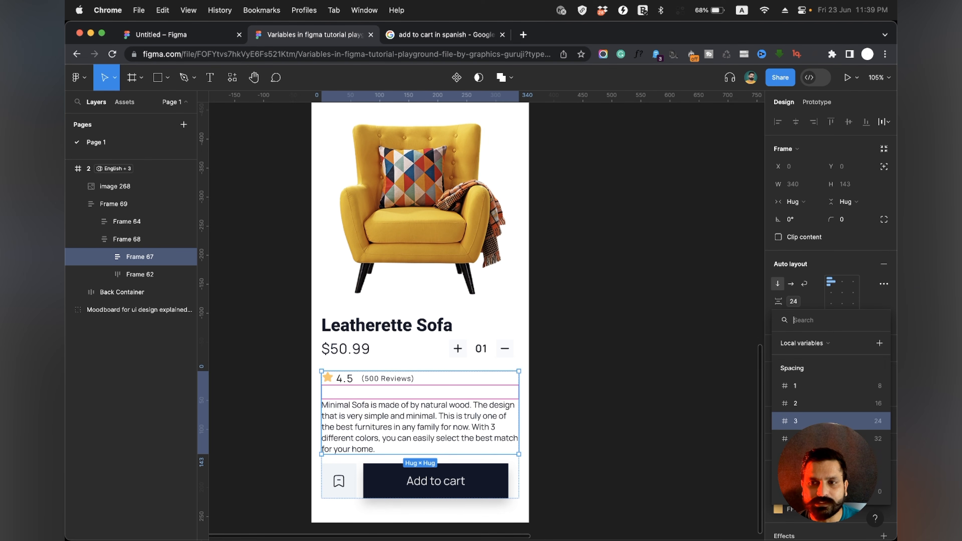
{"action": "left_click", "coordinate": [826, 424]}
{"action": "left_click", "coordinate": [714, 375]}
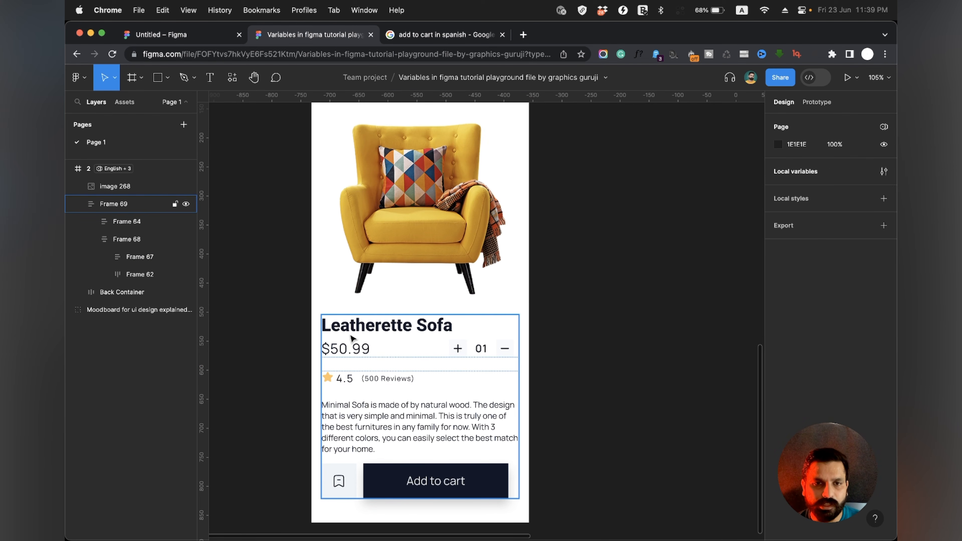
Step: Toggle the sofa product frame's Spacing mode between Soft and Hard twice, finishing on Hard
{"action": "left_click", "coordinate": [574, 346]}
{"action": "scroll", "coordinate": [564, 345], "scroll_direction": "down", "scroll_amount": 1}
{"action": "scroll", "coordinate": [564, 346], "scroll_direction": "down", "scroll_amount": 3}
{"action": "left_click", "coordinate": [375, 119]}
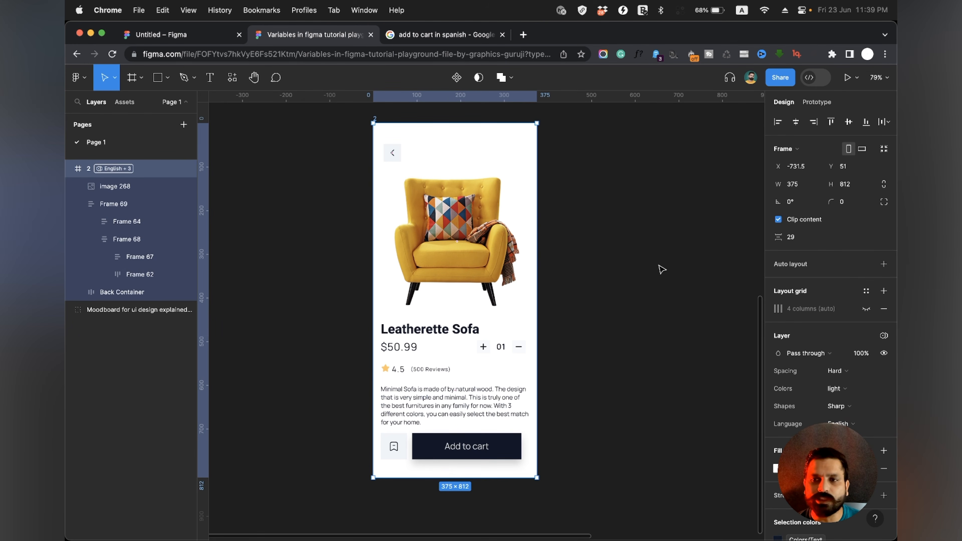
{"action": "left_click", "coordinate": [847, 374]}
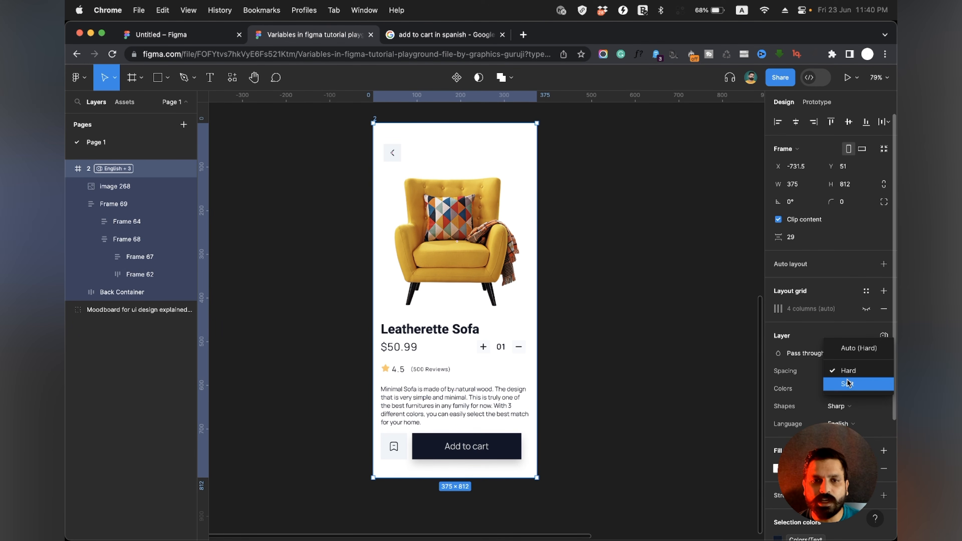
{"action": "left_click", "coordinate": [848, 384]}
{"action": "left_click", "coordinate": [849, 371]}
{"action": "left_click", "coordinate": [848, 359]}
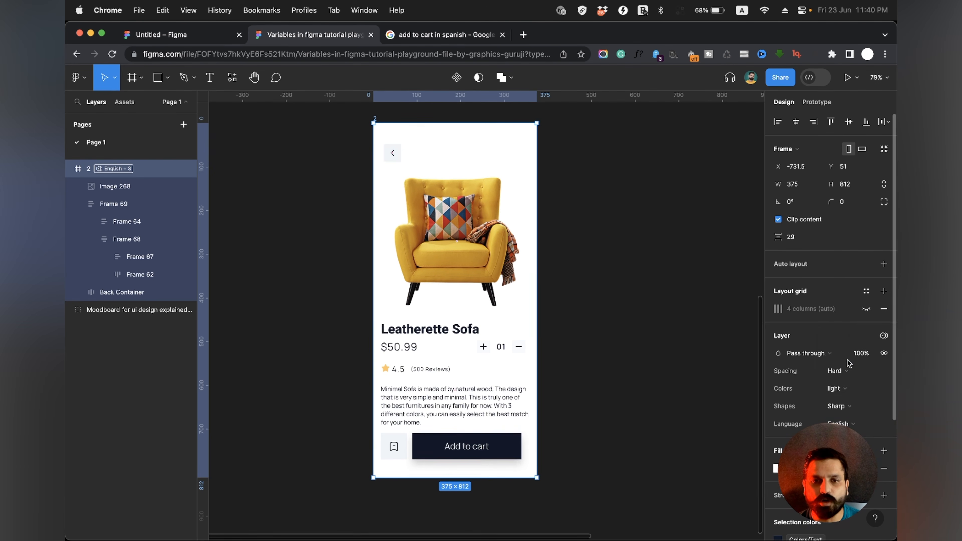
{"action": "left_click", "coordinate": [848, 370]}
{"action": "left_click", "coordinate": [847, 382]}
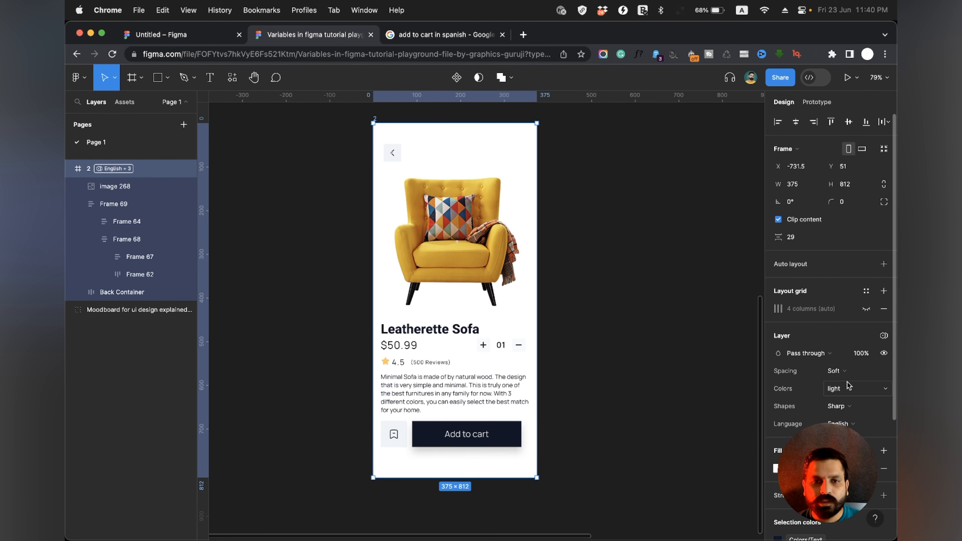
{"action": "left_click", "coordinate": [847, 380]}
{"action": "left_click", "coordinate": [847, 360]}
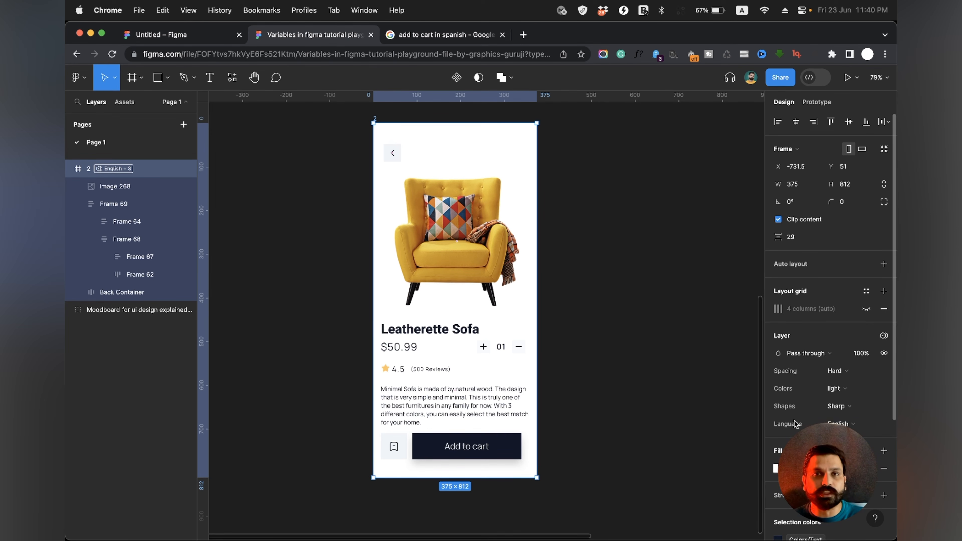
{"action": "scroll", "coordinate": [703, 384], "scroll_direction": "up", "scroll_amount": 1}
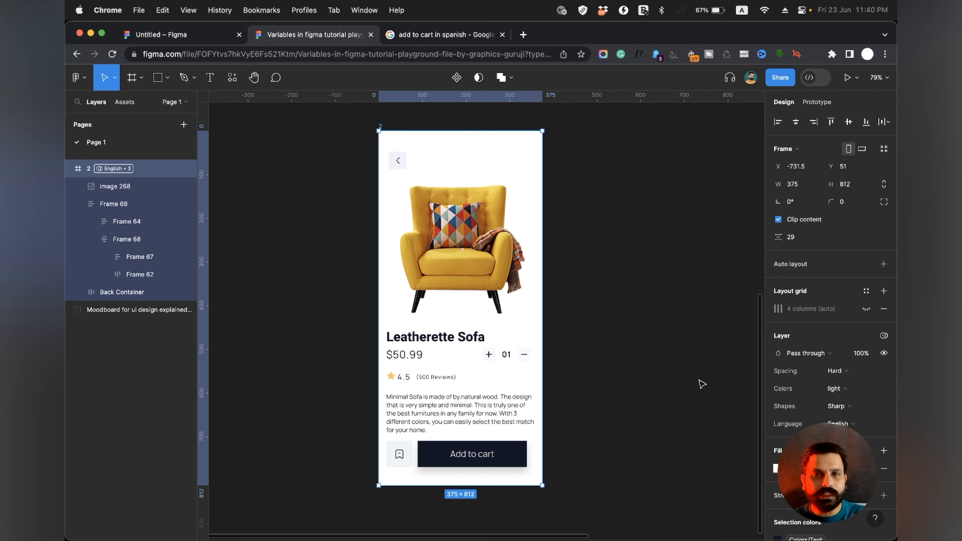